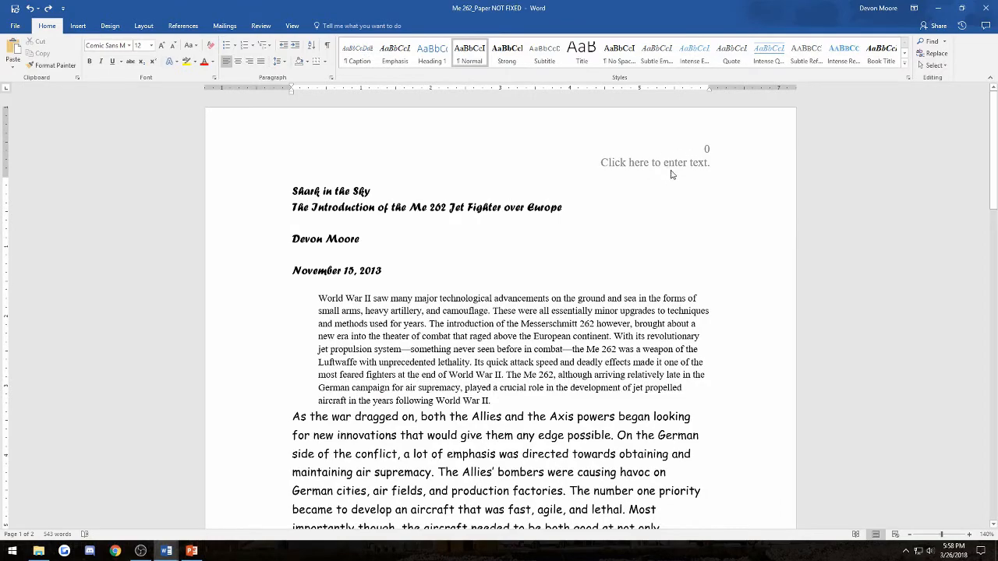
# - Select the whole paper and change its font to Garamond
pyautogui.scroll(-8, 672, 171)
pyautogui.scroll(-5, 533, 308)
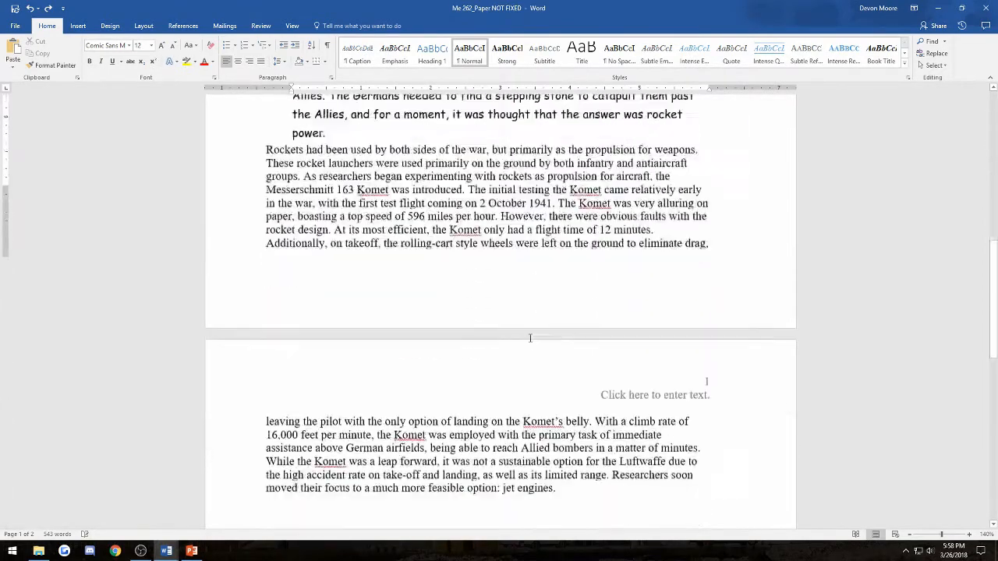
pyautogui.scroll(9, 510, 326)
pyautogui.scroll(4, 509, 325)
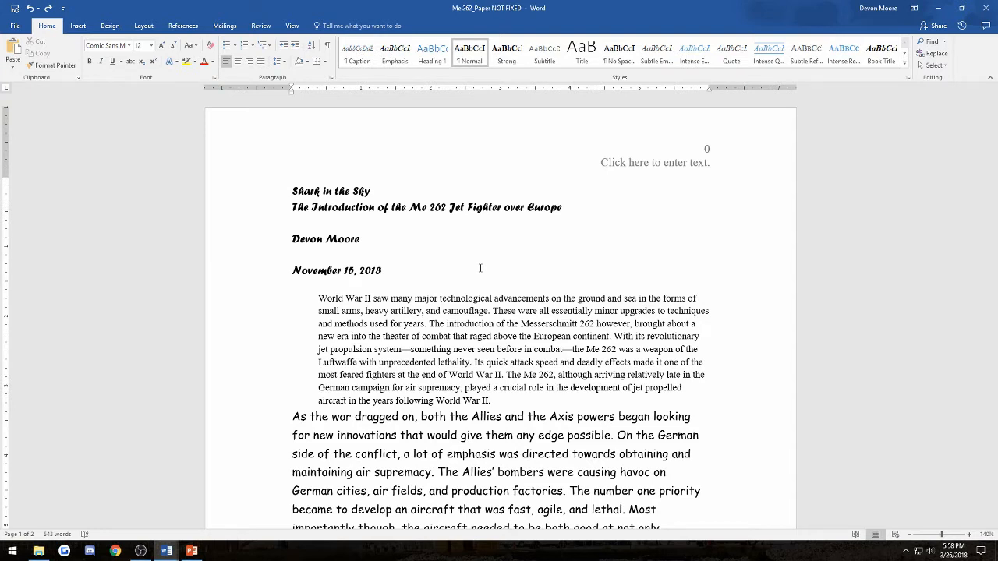
pyautogui.click(332, 191)
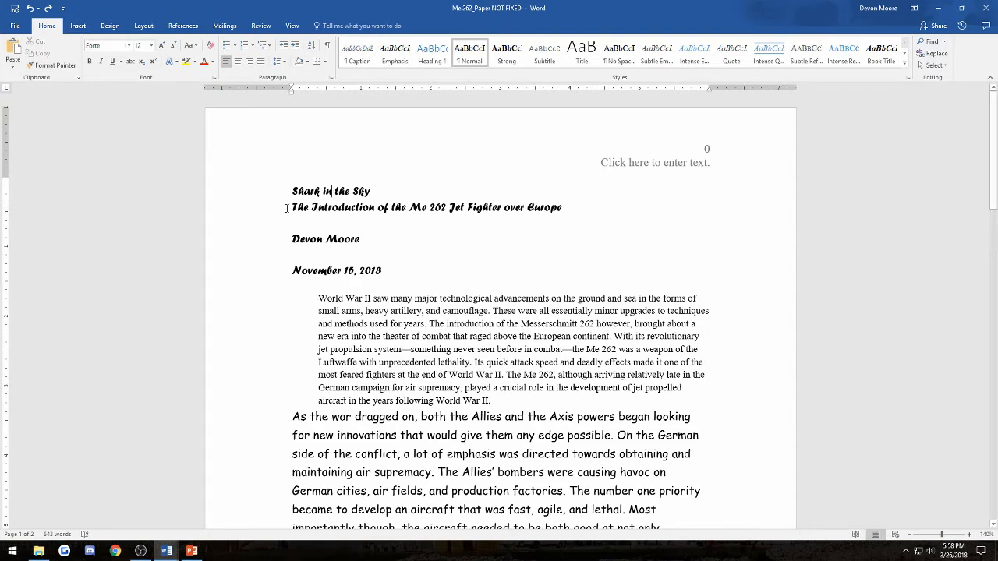
pyautogui.moveTo(293, 190); pyautogui.dragTo(520, 315)
pyautogui.scroll(5, 521, 315)
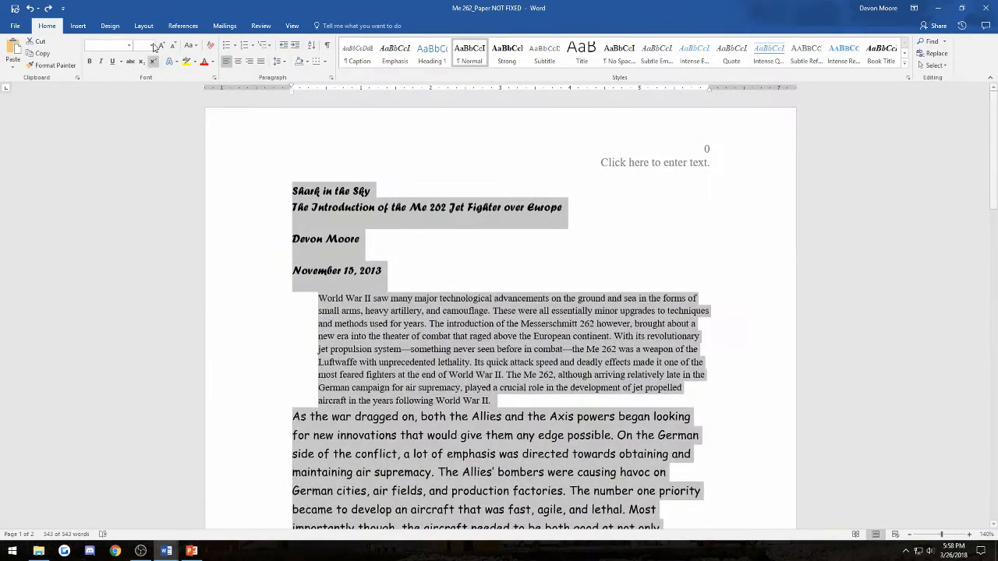
pyautogui.click(130, 45)
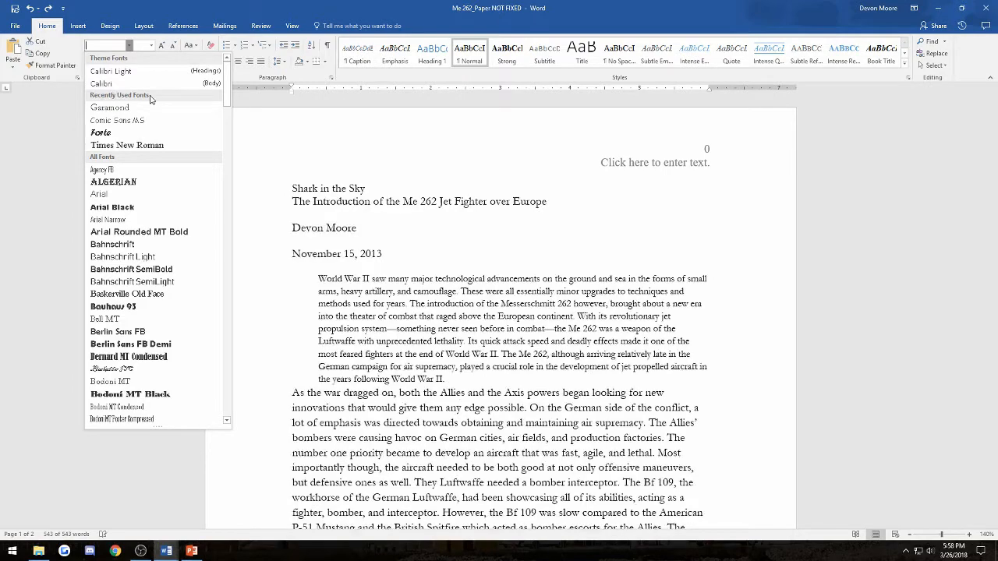
pyautogui.moveTo(228, 81); pyautogui.dragTo(228, 380)
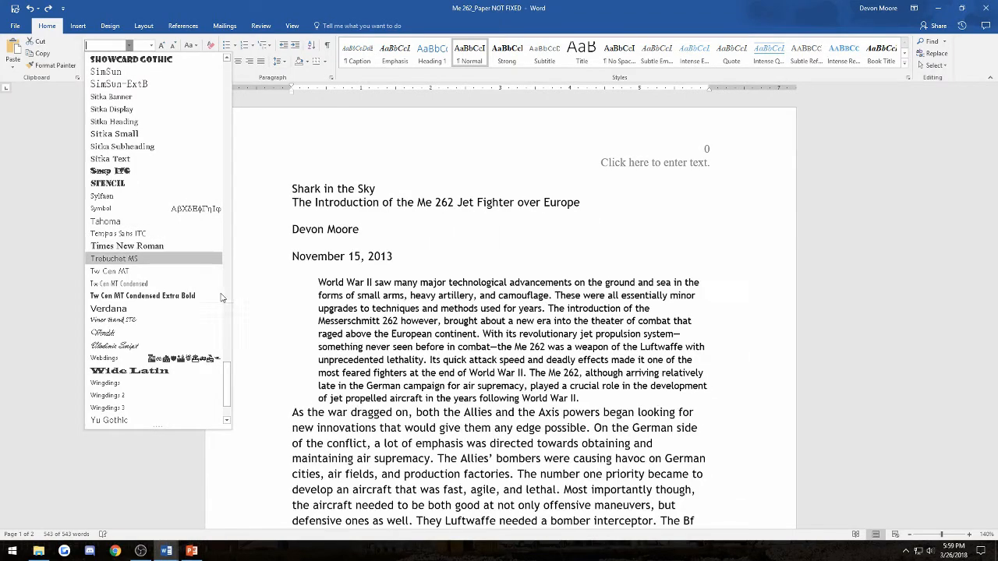
pyautogui.moveTo(227, 382); pyautogui.dragTo(229, 192)
pyautogui.click(186, 168)
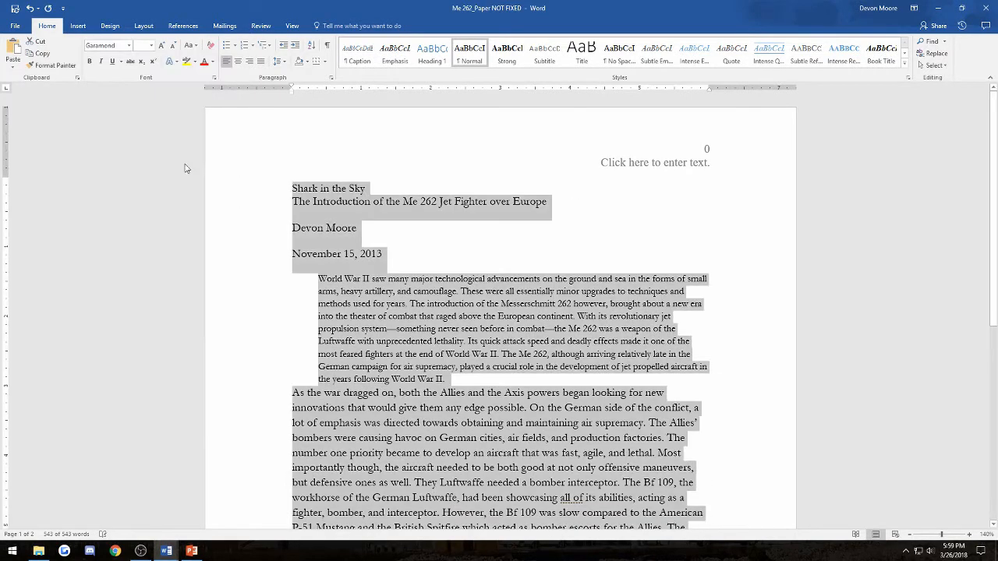
# - Reselect the entire paper from the title down and set it to 12 point
pyautogui.click(413, 281)
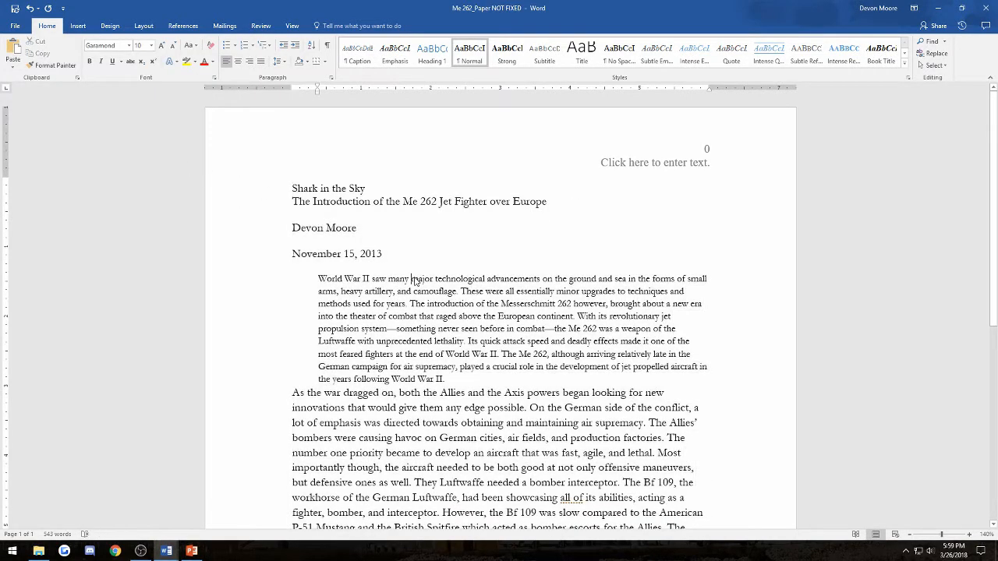
pyautogui.moveTo(294, 186); pyautogui.dragTo(492, 434)
pyautogui.scroll(6, 411, 354)
pyautogui.scroll(2, 411, 355)
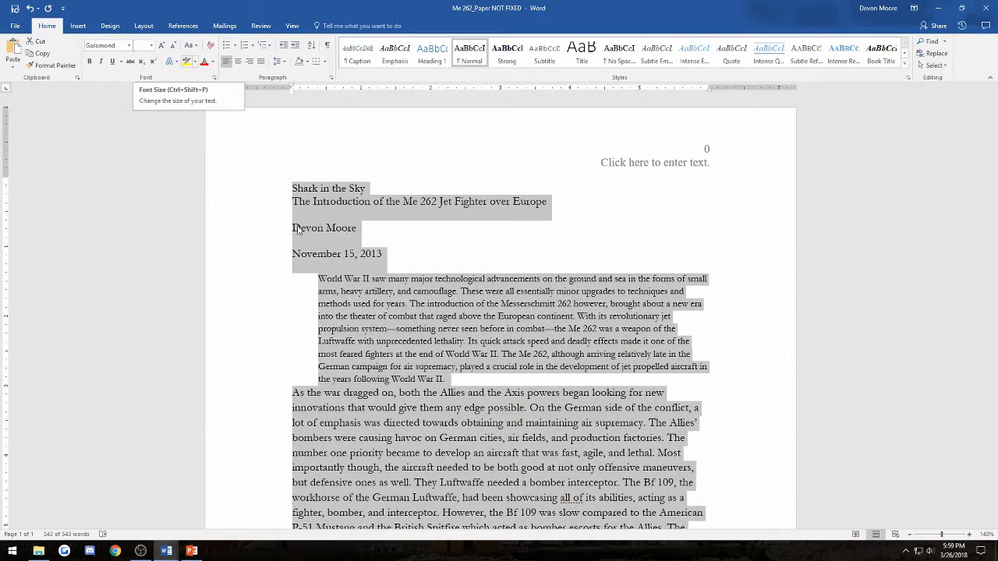
pyautogui.click(152, 46)
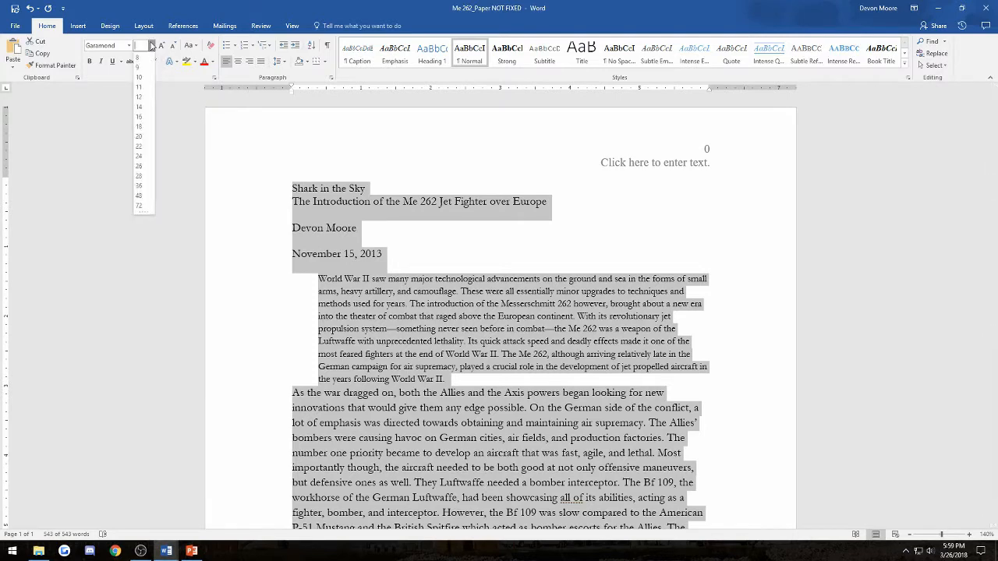
pyautogui.click(140, 97)
pyautogui.click(406, 295)
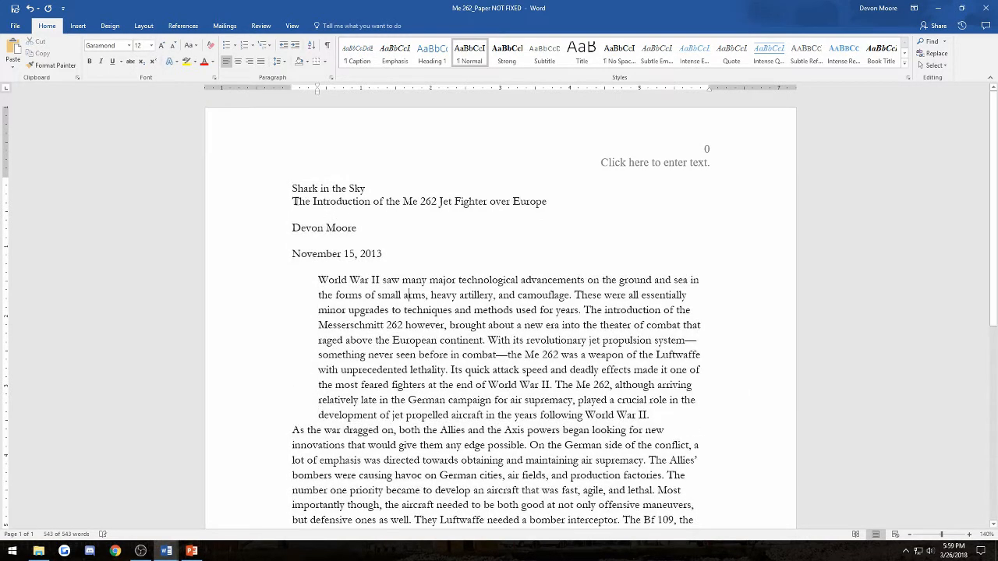
pyautogui.scroll(-5, 468, 166)
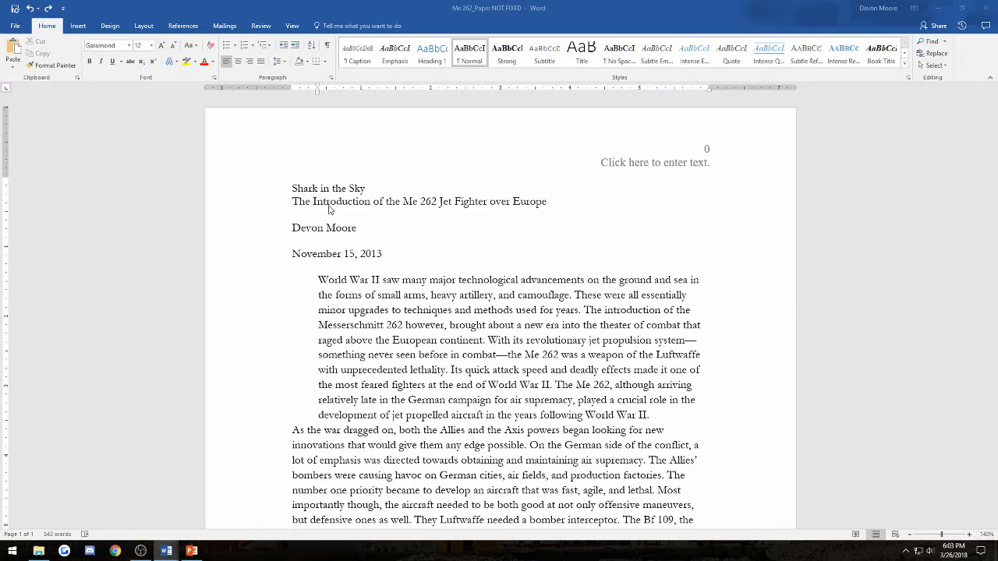
# - Apply 2.0 line spacing to the whole paper, title lines included
pyautogui.moveTo(290, 188); pyautogui.dragTo(358, 524)
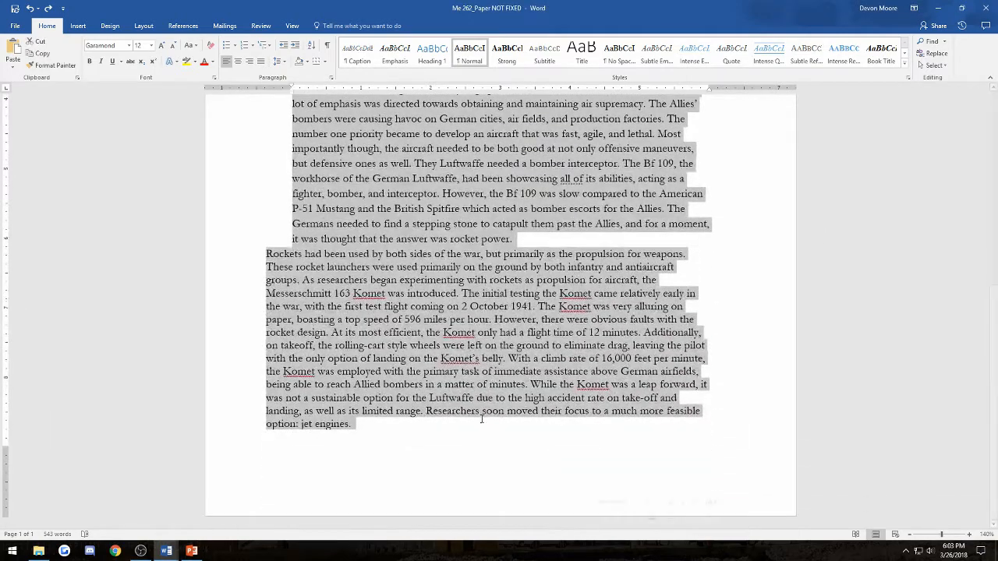
pyautogui.scroll(7, 257, 101)
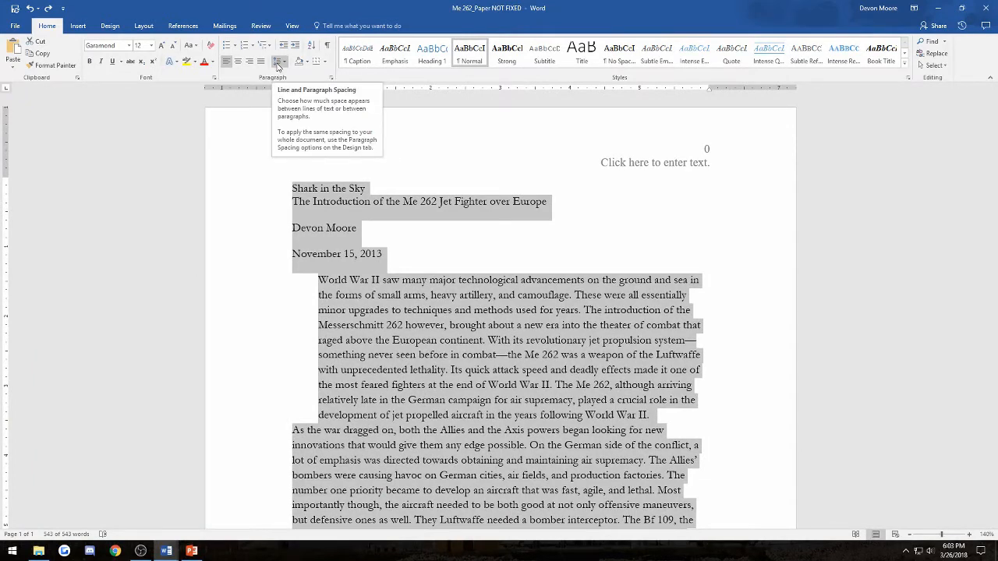
pyautogui.click(277, 62)
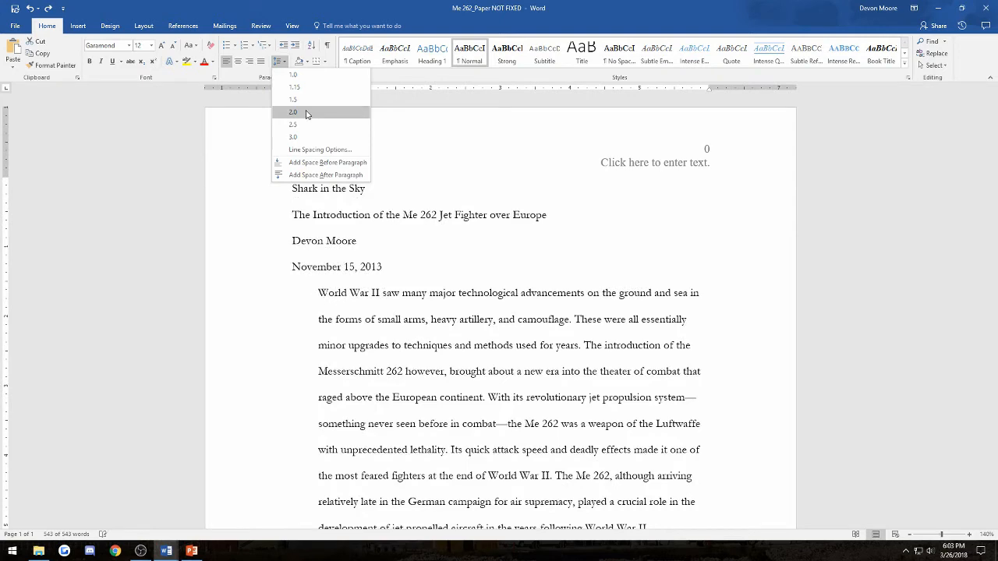
pyautogui.click(306, 113)
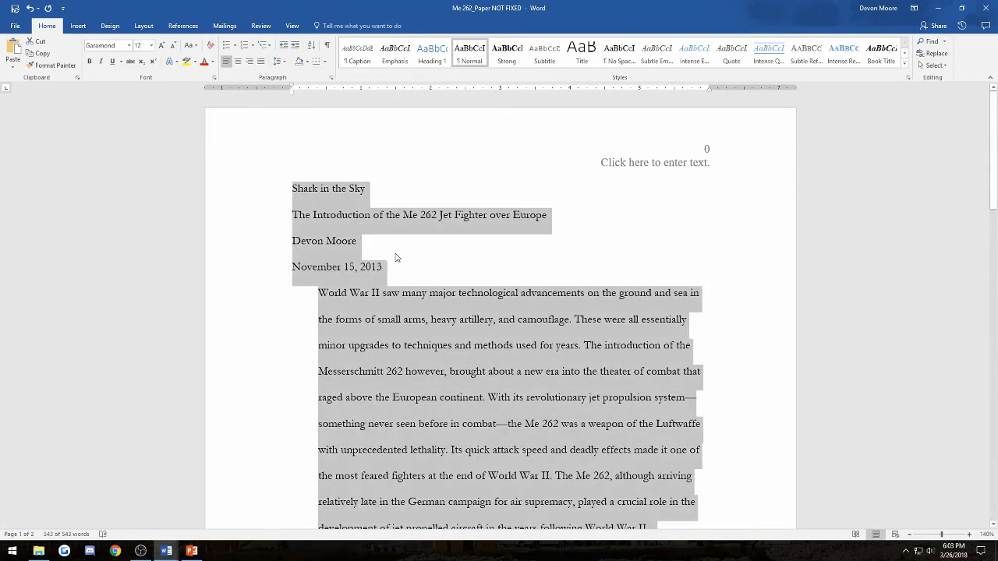
pyautogui.click(414, 294)
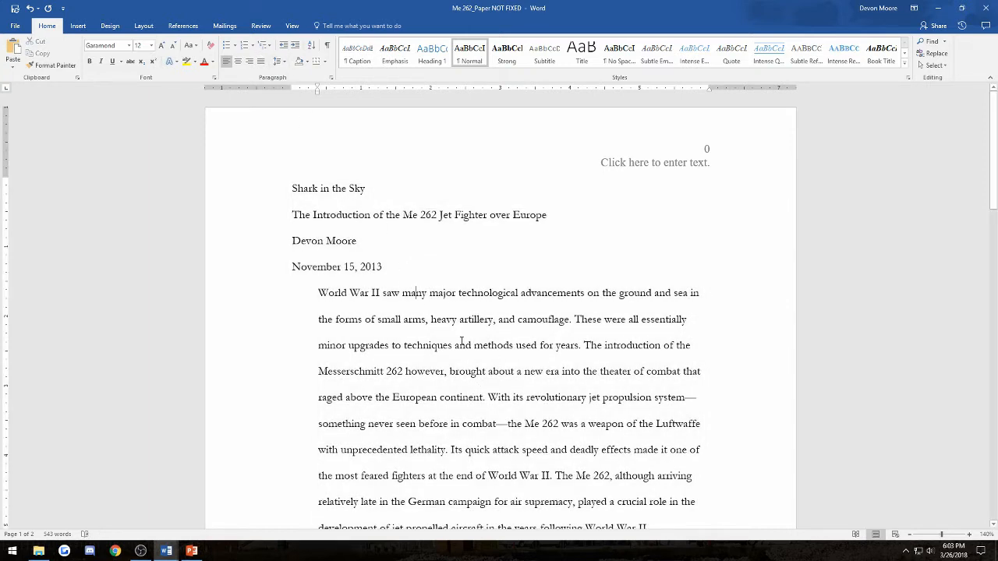
# - Briefly select the phrases 'major technological advancements' and 'World War II' in the first paragraph
pyautogui.moveTo(442, 294); pyautogui.dragTo(576, 299)
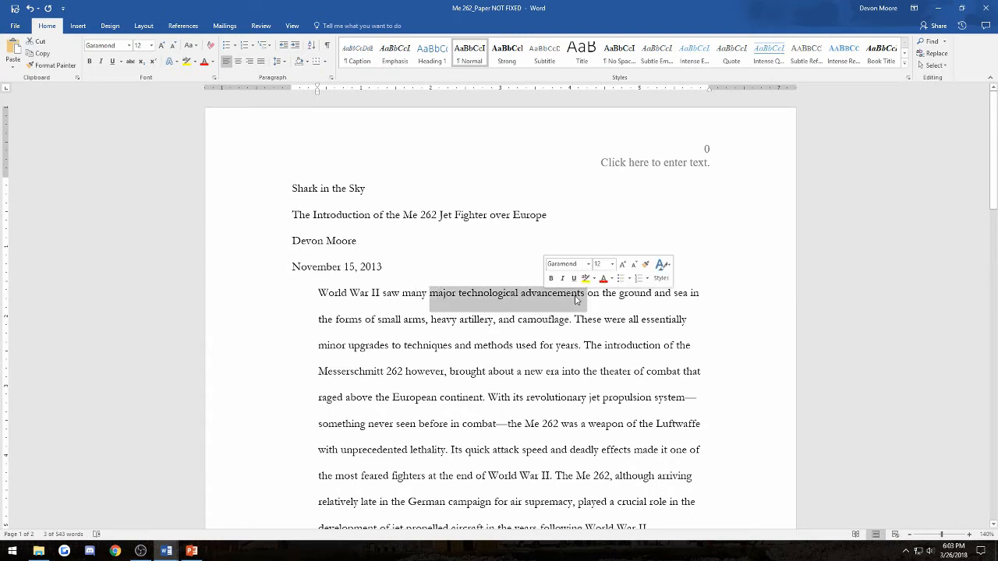
pyautogui.click(484, 297)
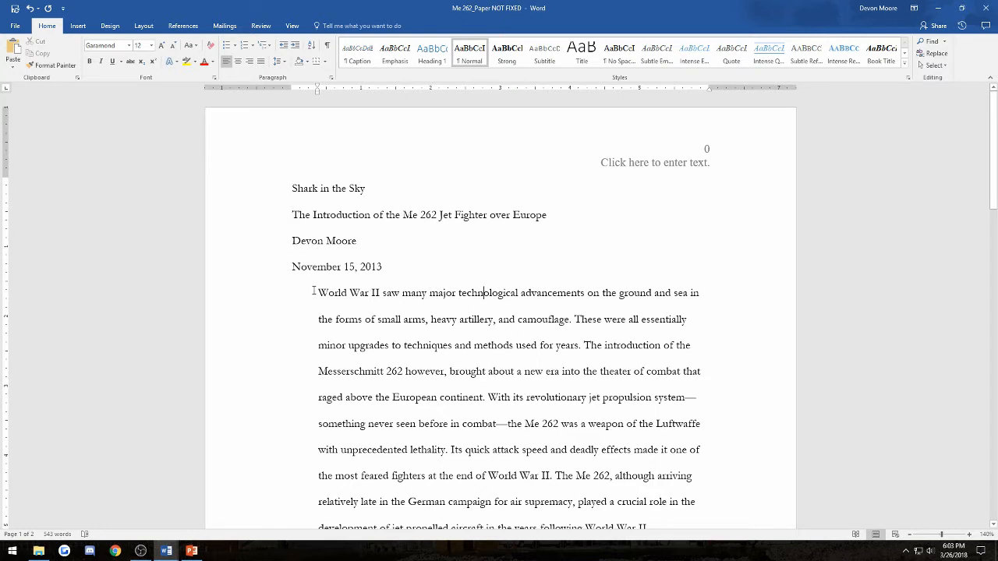
pyautogui.moveTo(331, 295); pyautogui.dragTo(380, 295)
pyautogui.click(371, 295)
pyautogui.scroll(-2, 447, 352)
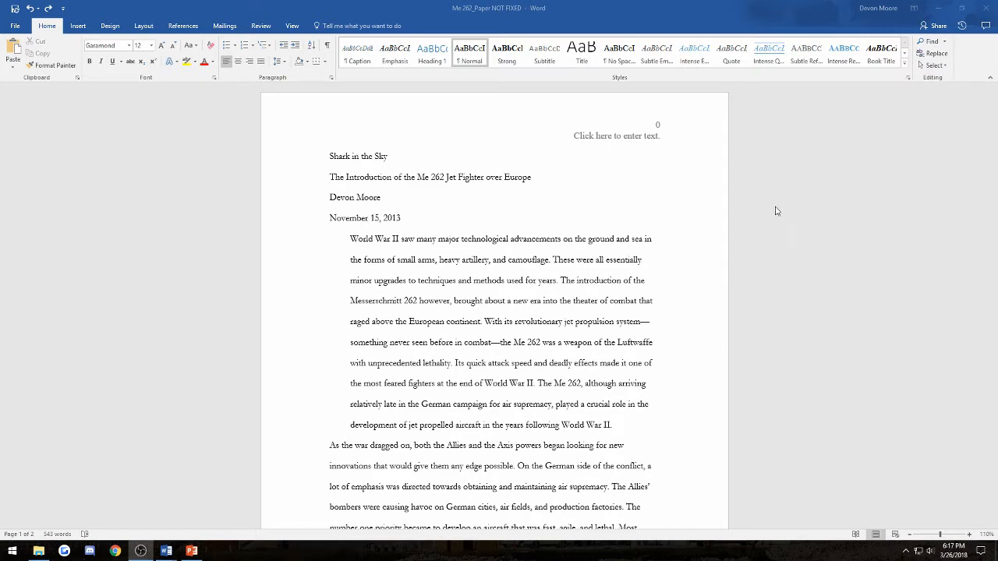
pyautogui.click(373, 283)
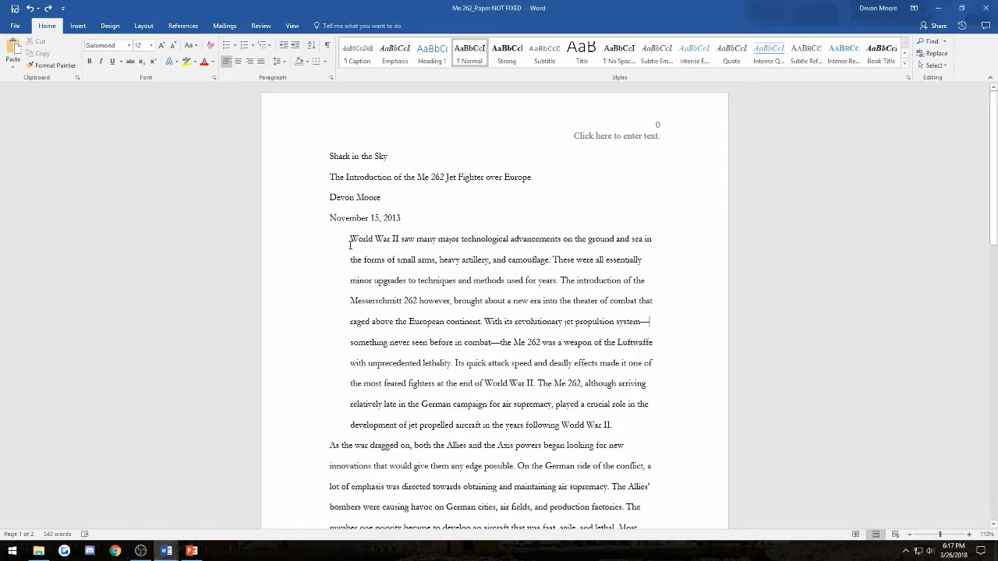
pyautogui.moveTo(351, 240); pyautogui.dragTo(468, 521)
pyautogui.scroll(4, 365, 247)
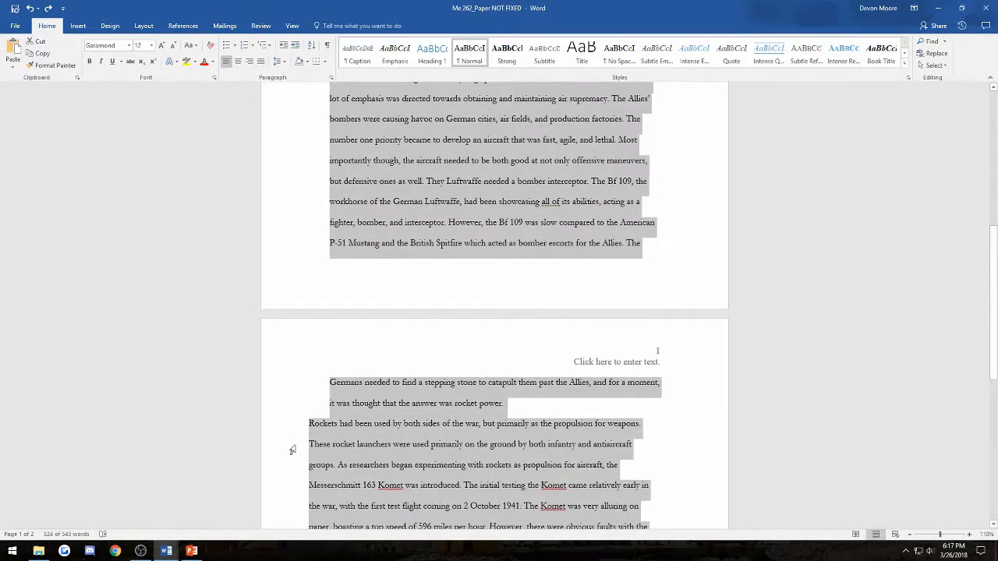
pyautogui.scroll(6, 331, 348)
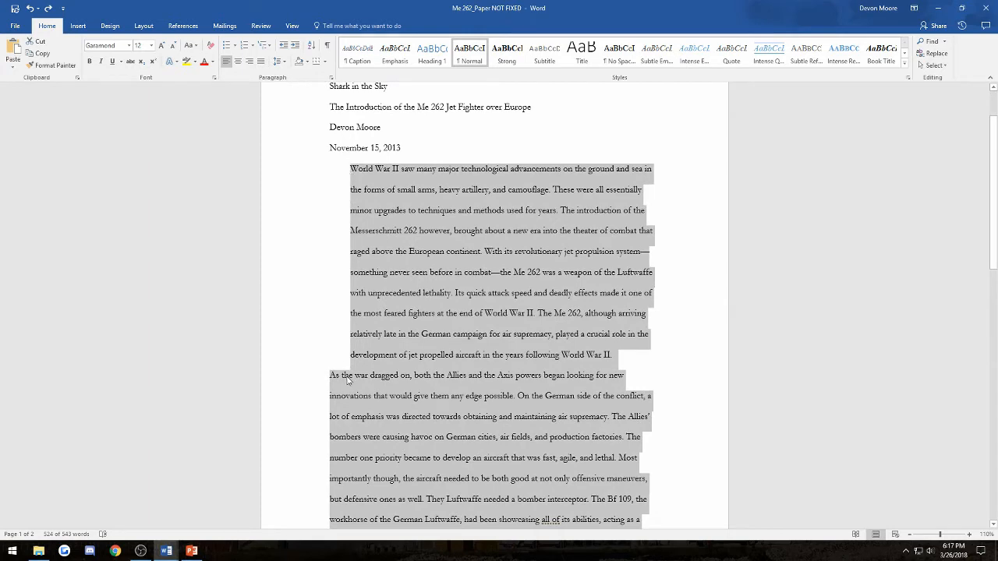
pyautogui.scroll(-8, 353, 343)
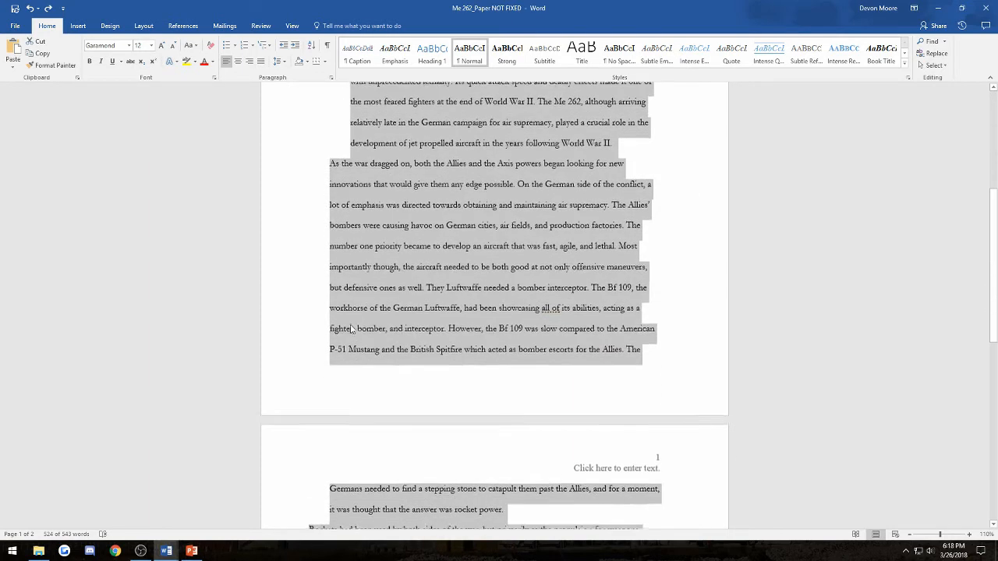
pyautogui.scroll(3, 371, 290)
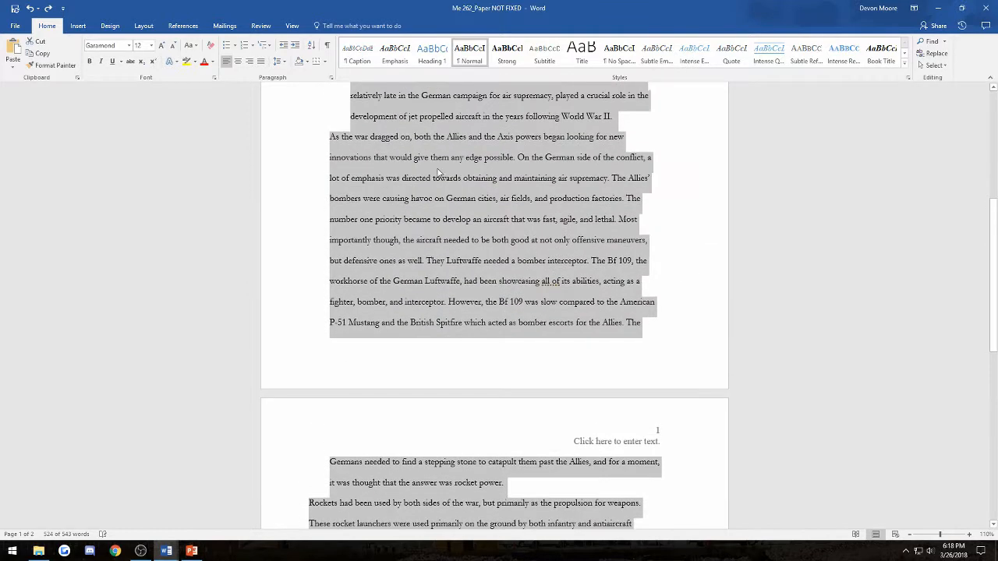
pyautogui.scroll(3, 379, 273)
pyautogui.scroll(4, 382, 286)
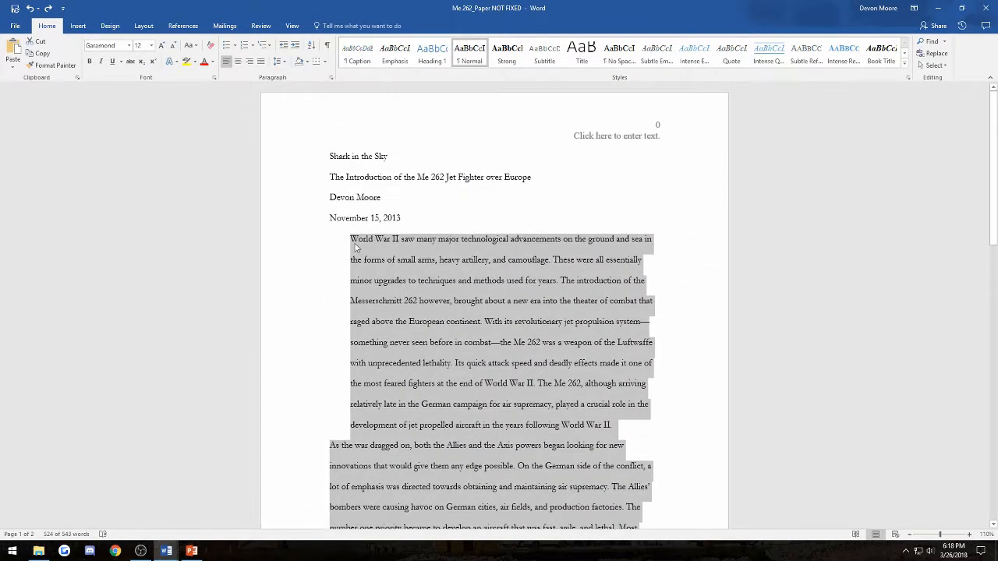
pyautogui.click(354, 242)
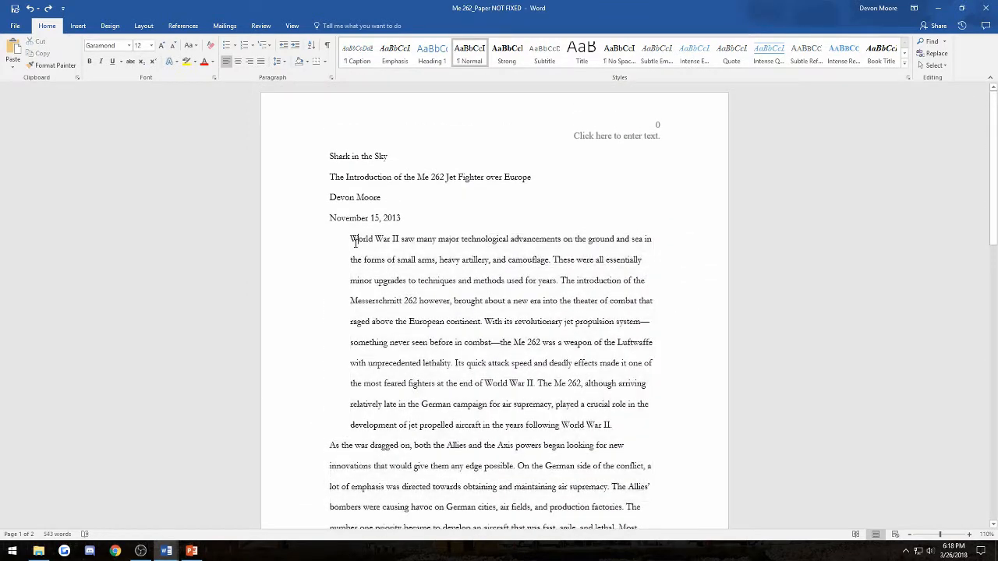
# - Show the ruler and select the body text from 'World War II' to the paper's end
pyautogui.click(292, 28)
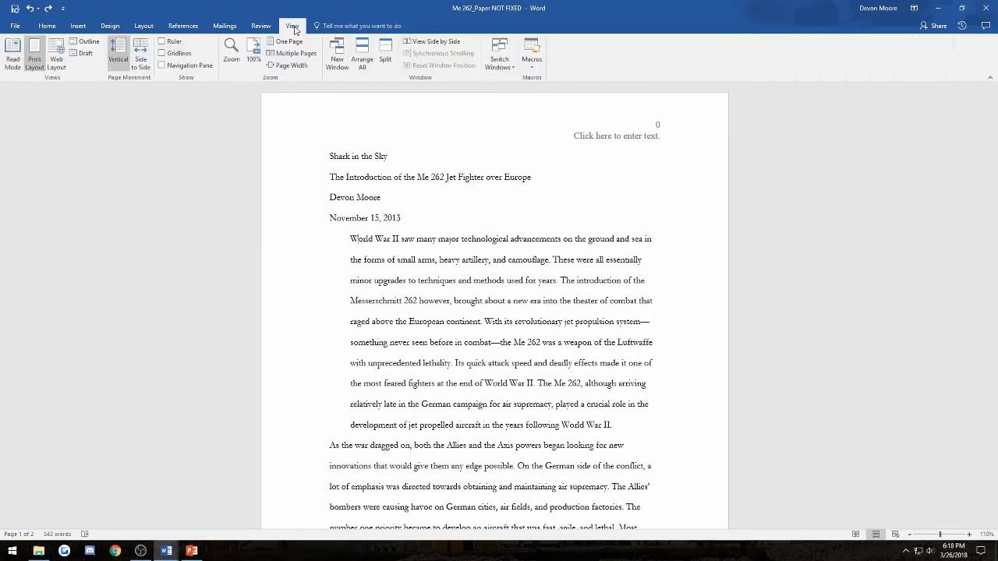
pyautogui.click(162, 43)
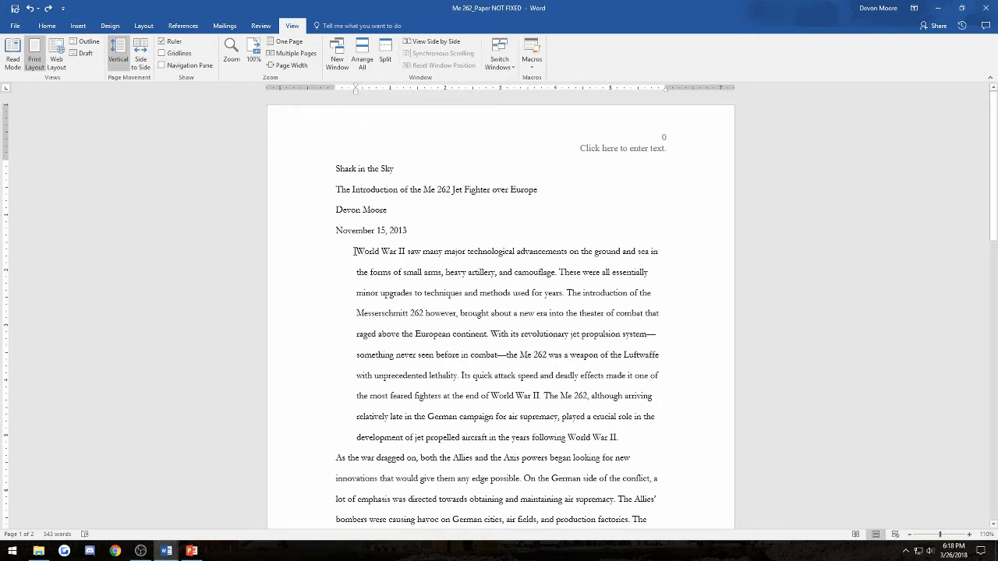
pyautogui.moveTo(356, 251); pyautogui.dragTo(506, 395)
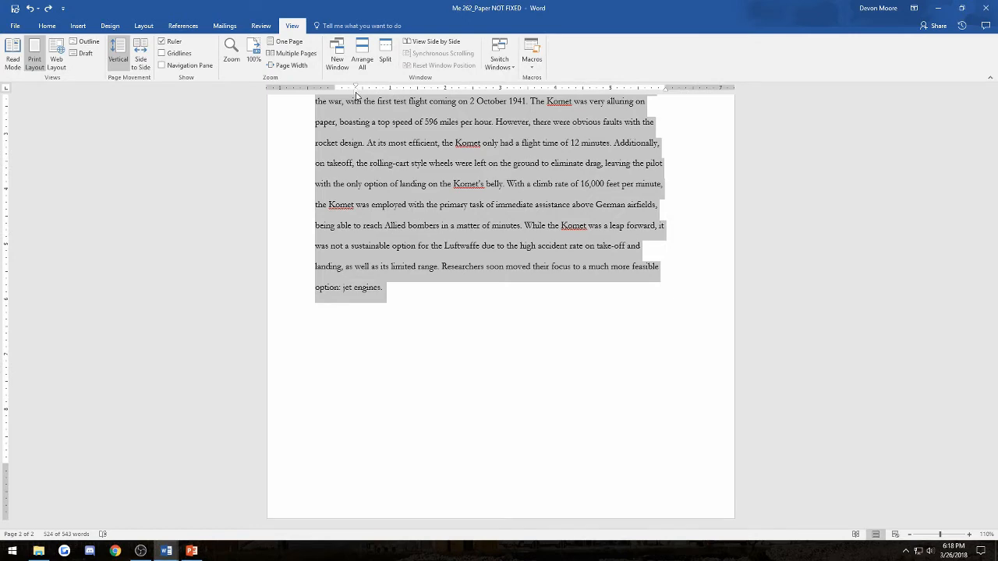
pyautogui.scroll(5, 367, 116)
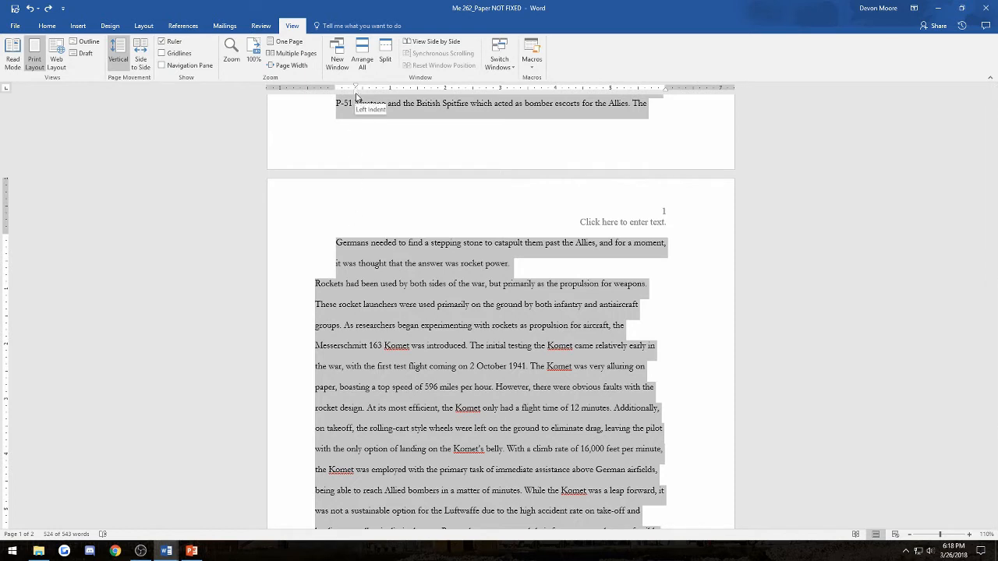
# - Move the selected paragraphs' left indent back to the left margin
pyautogui.moveTo(357, 95); pyautogui.dragTo(356, 95)
pyautogui.moveTo(356, 95); pyautogui.dragTo(336, 95)
pyautogui.scroll(-2, 328, 269)
pyautogui.scroll(12, 348, 283)
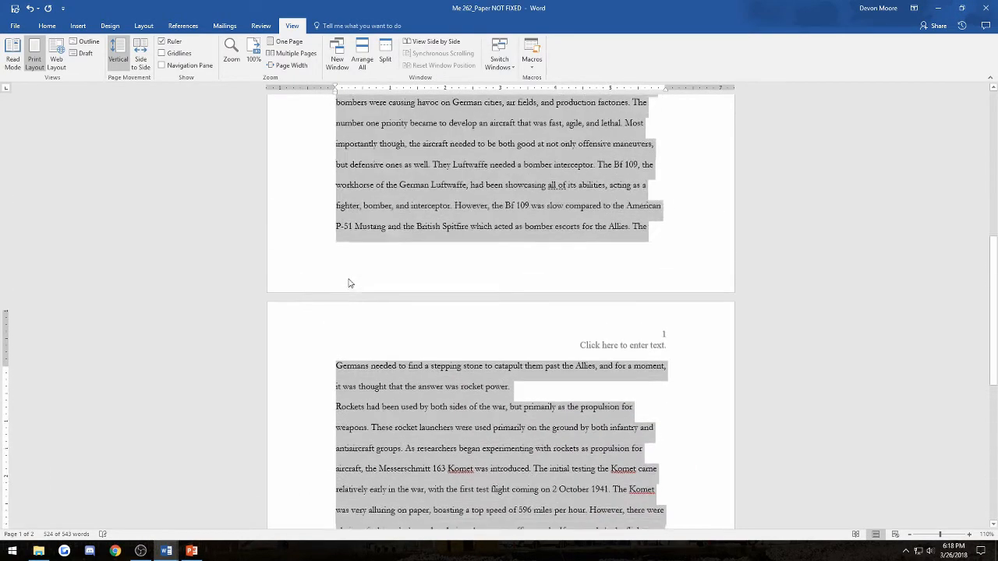
pyautogui.scroll(-8, 351, 280)
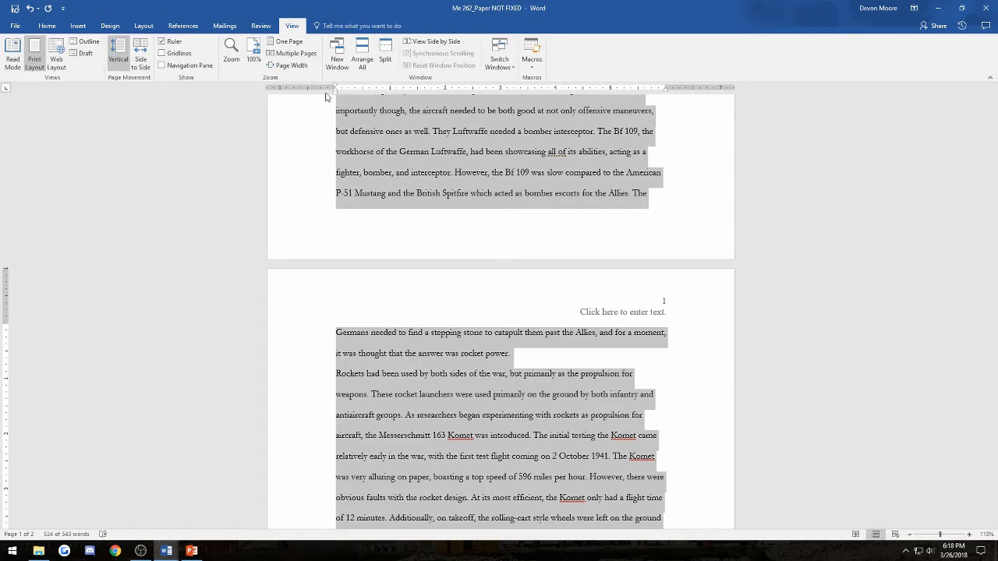
pyautogui.scroll(1, 389, 238)
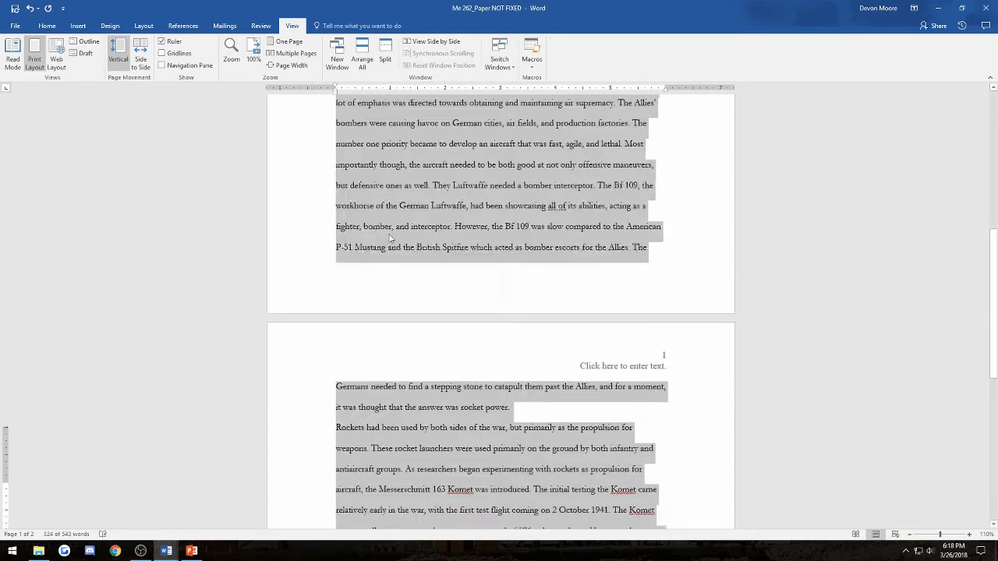
pyautogui.scroll(6, 390, 237)
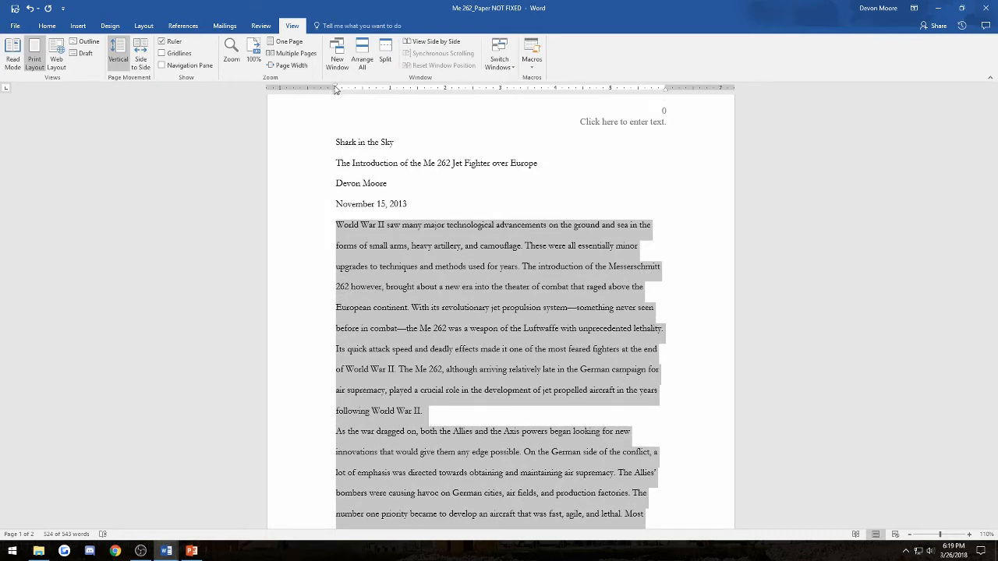
# - Give every selected paragraph a first-line indent using the ruler marker
pyautogui.moveTo(335, 90); pyautogui.dragTo(363, 95)
pyautogui.scroll(-5, 359, 211)
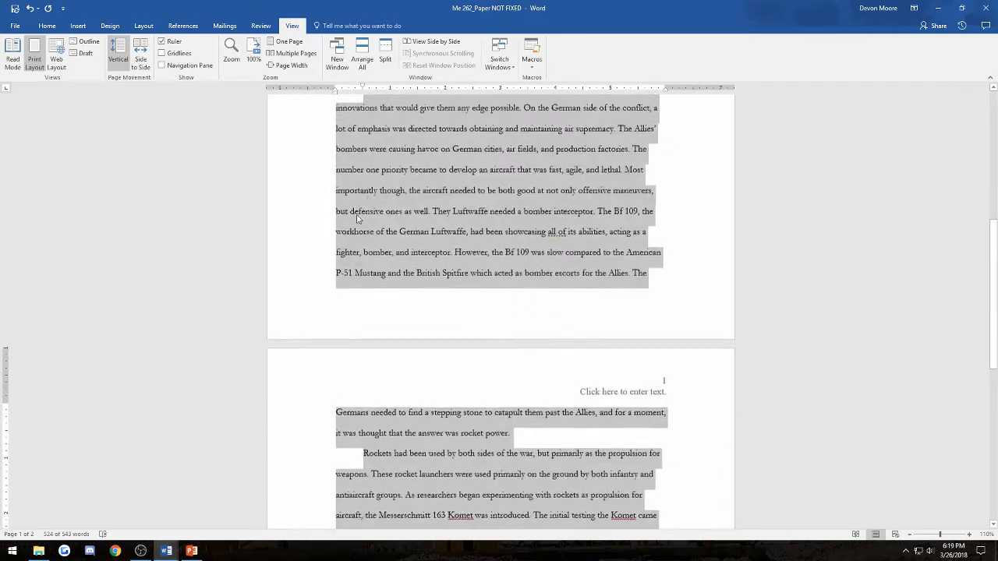
pyautogui.scroll(-4, 357, 219)
pyautogui.scroll(-3, 355, 292)
pyautogui.scroll(8, 374, 284)
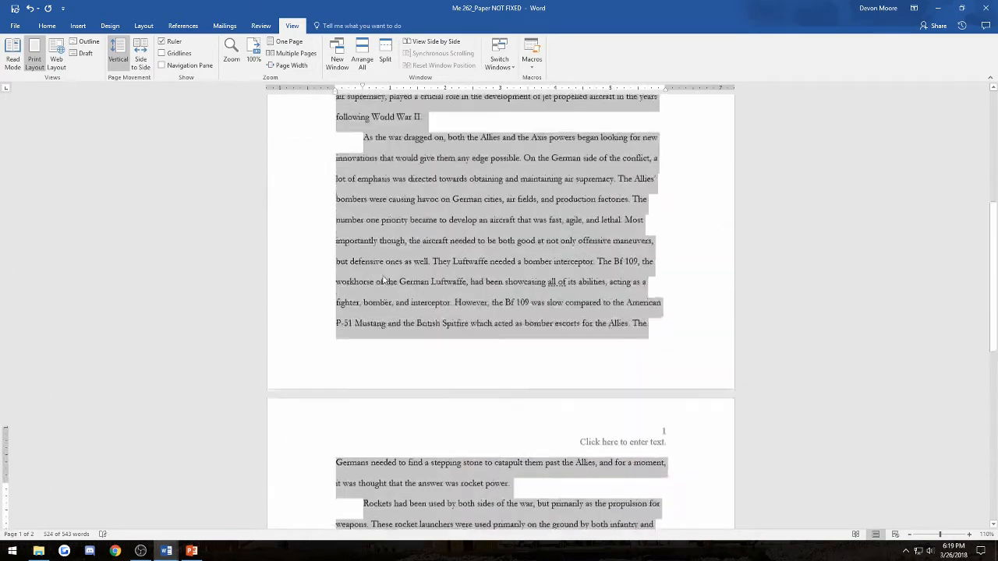
pyautogui.scroll(5, 383, 279)
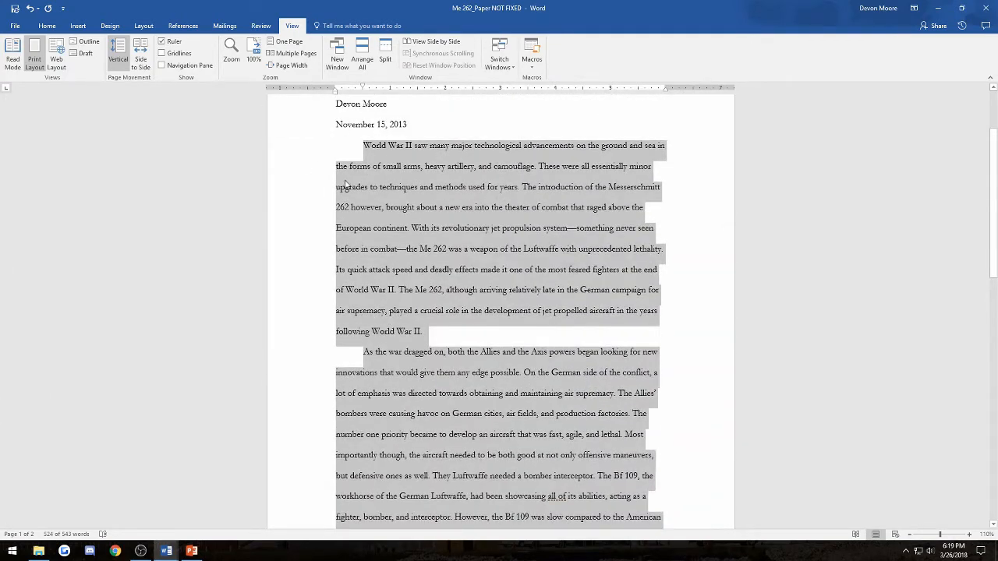
pyautogui.click(375, 166)
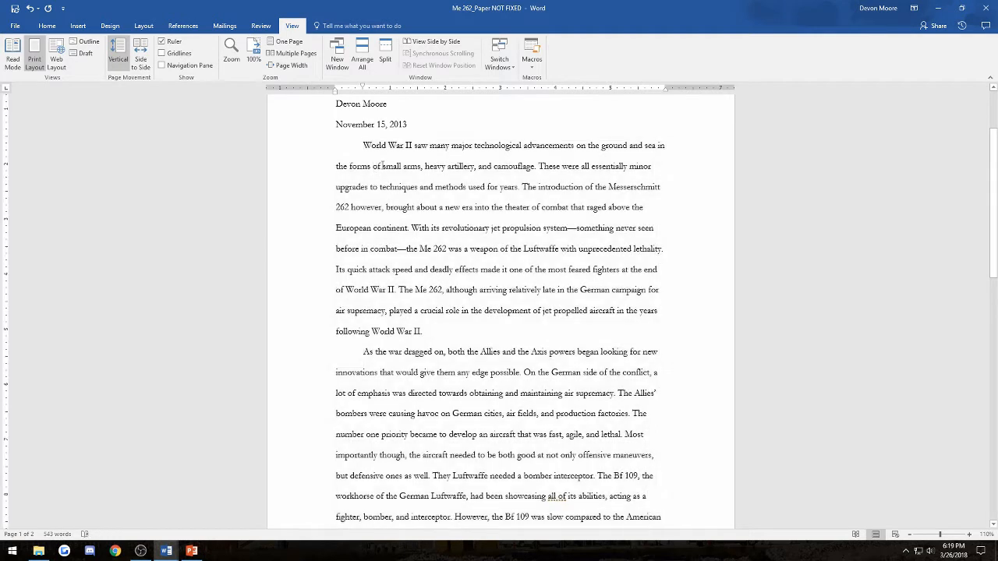
# - Apply the Normal 1-inch margin preset from the Layout Margins list and review both pages
pyautogui.click(148, 27)
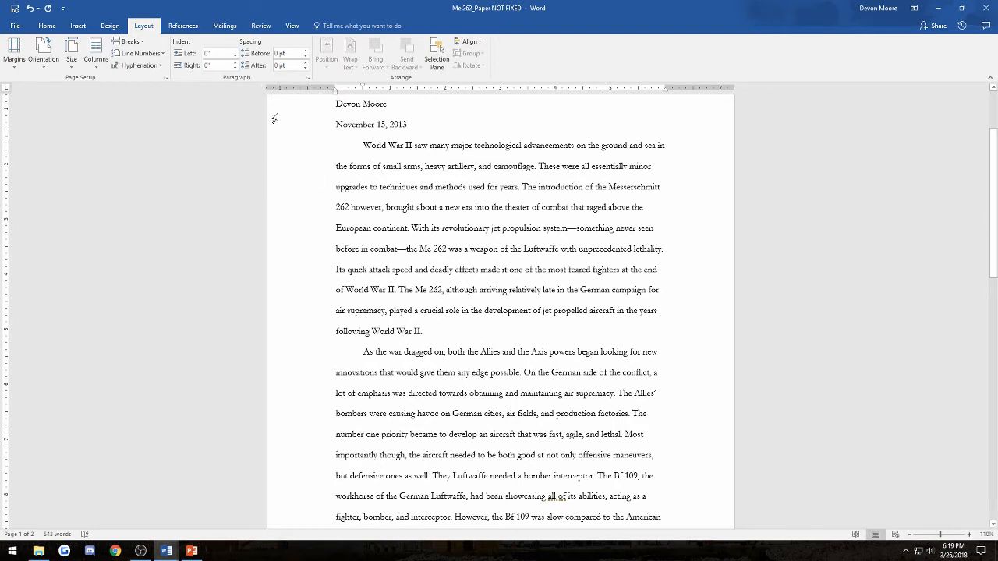
pyautogui.click(16, 56)
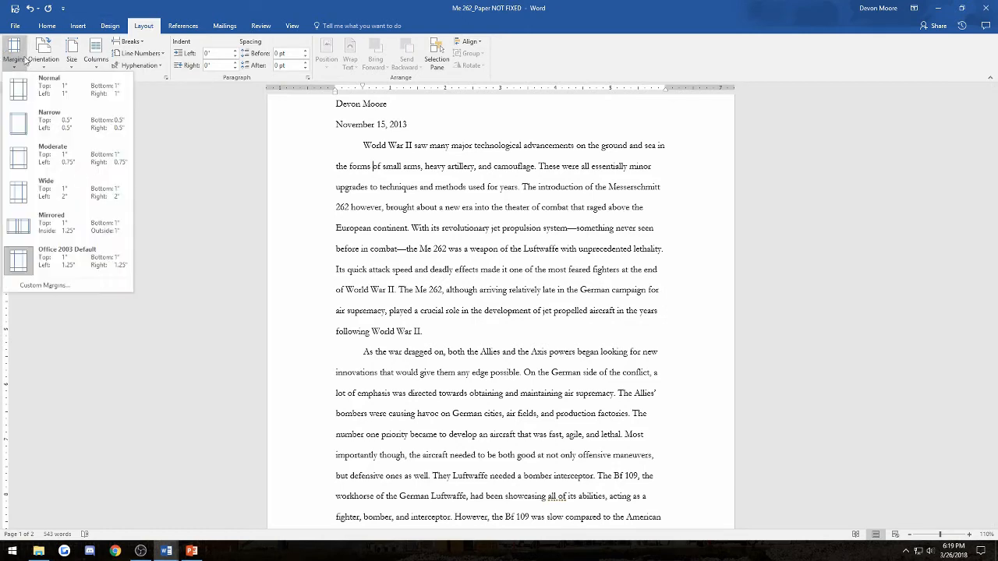
pyautogui.click(60, 83)
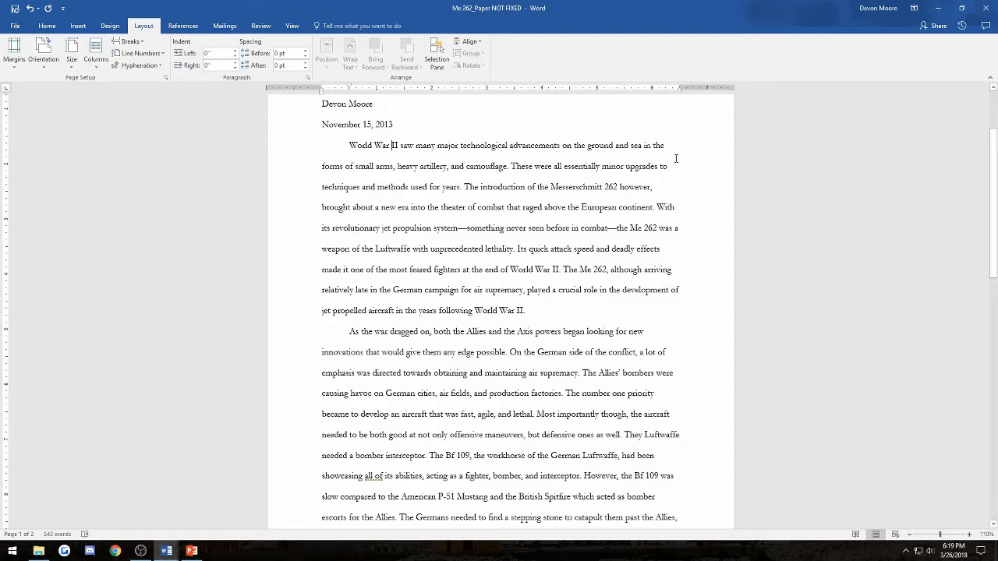
pyautogui.scroll(-6, 676, 159)
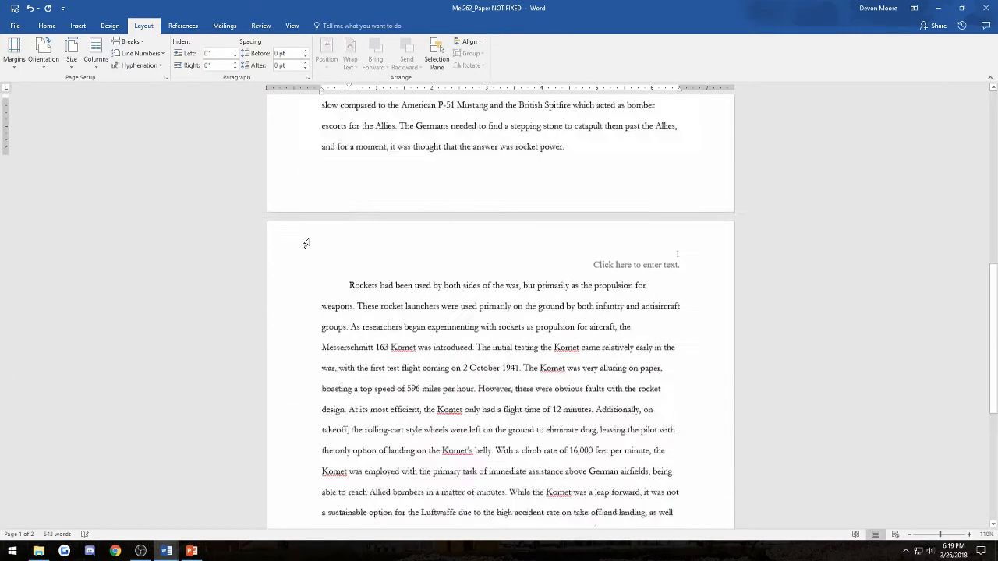
pyautogui.scroll(7, 303, 327)
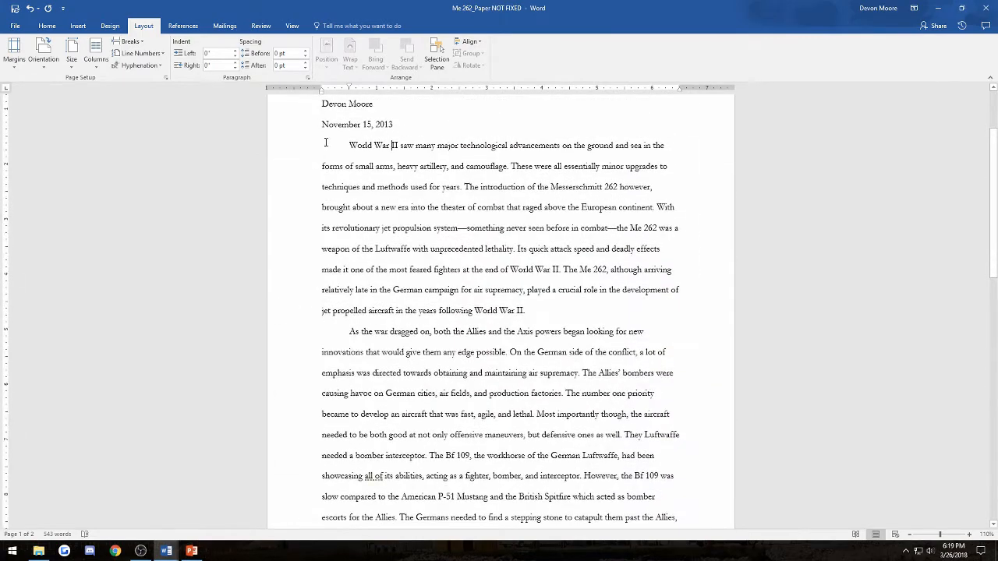
pyautogui.scroll(-8, 320, 164)
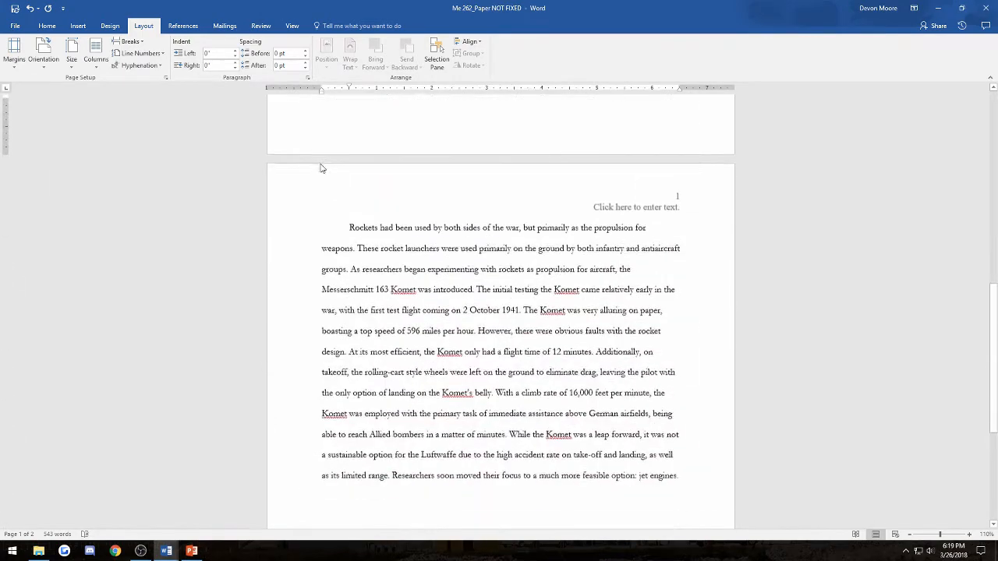
pyautogui.scroll(7, 320, 164)
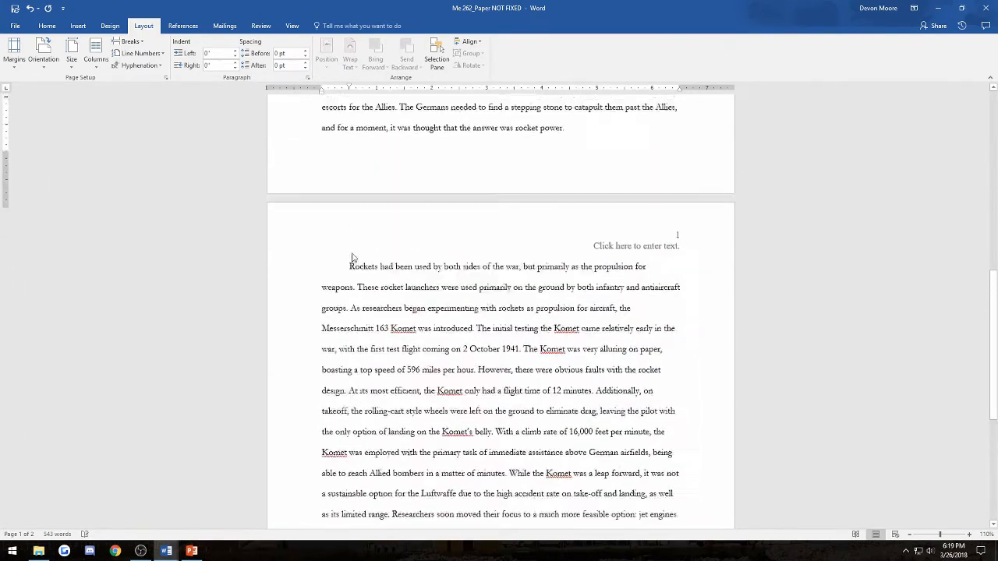
pyautogui.scroll(3, 352, 244)
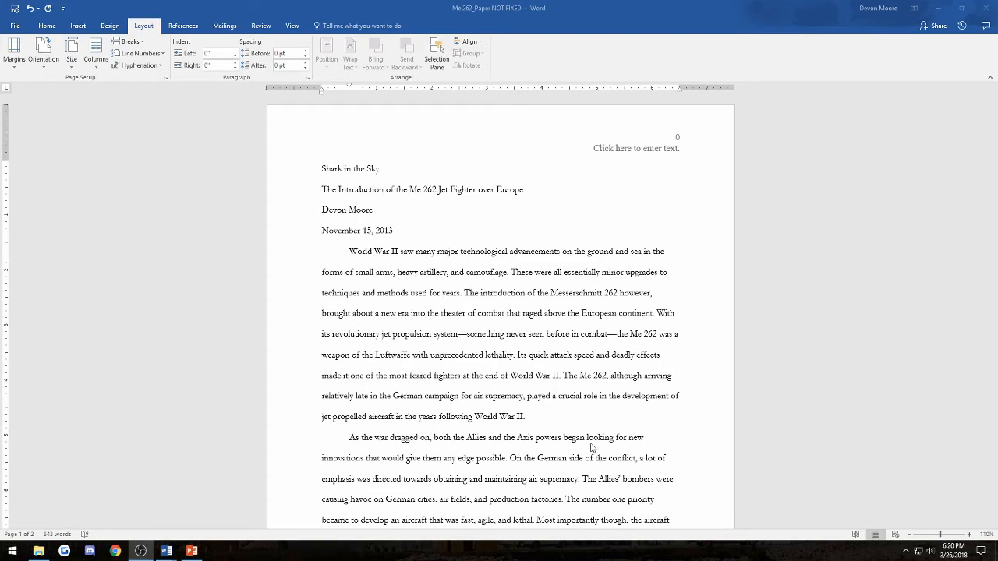
pyautogui.click(549, 423)
pyautogui.scroll(-2, 538, 411)
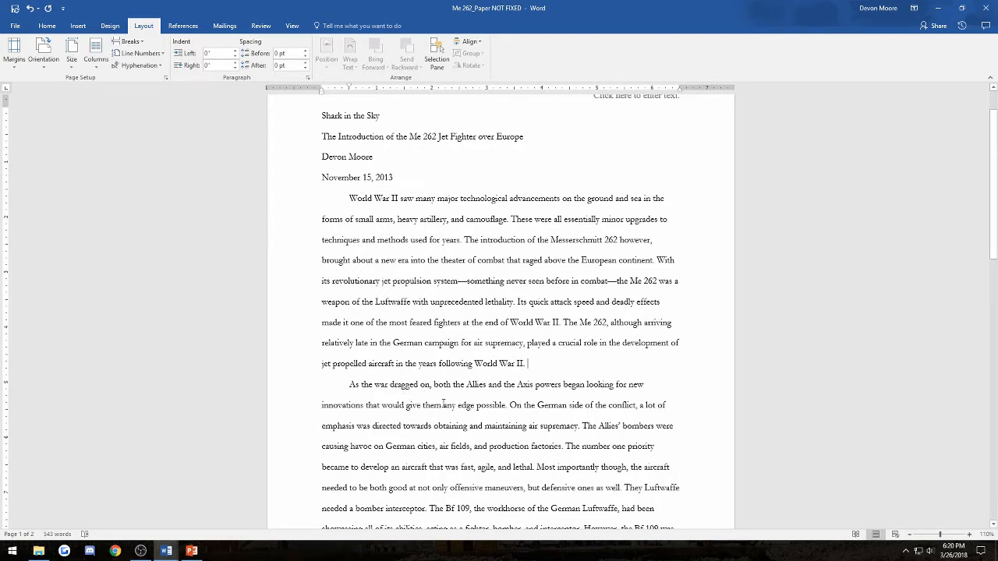
pyautogui.press('Return')
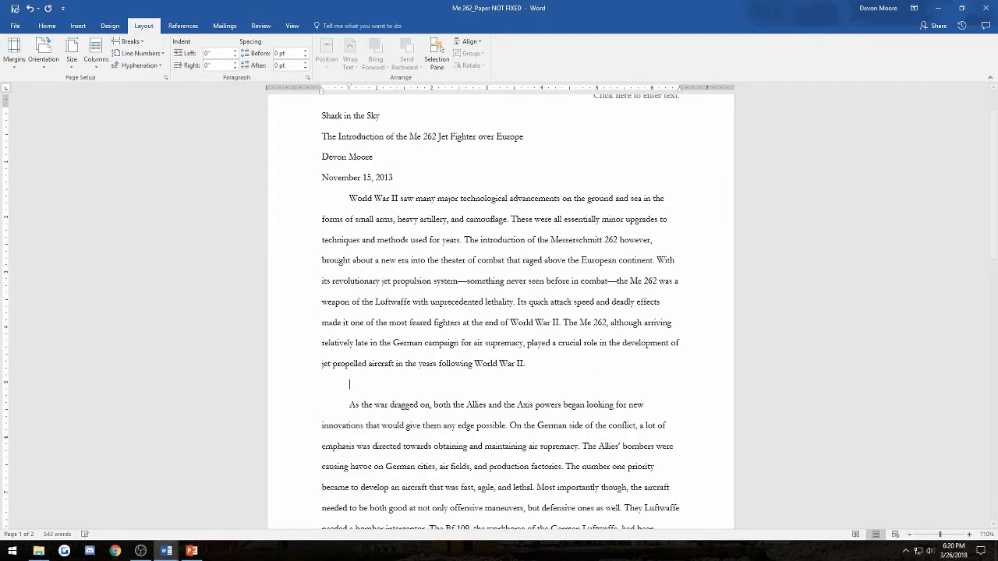
pyautogui.scroll(-3, 395, 274)
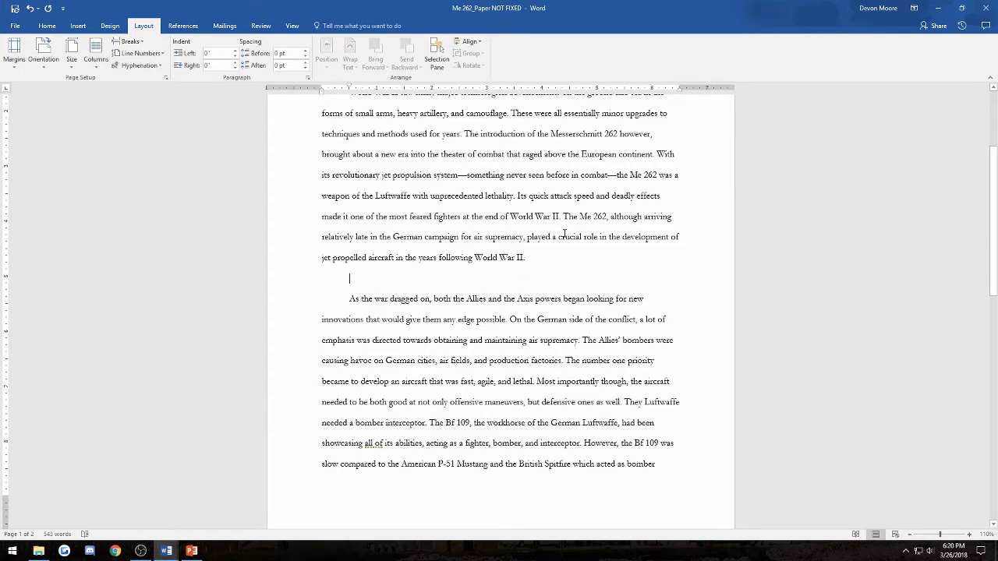
pyautogui.press('BackSpace')
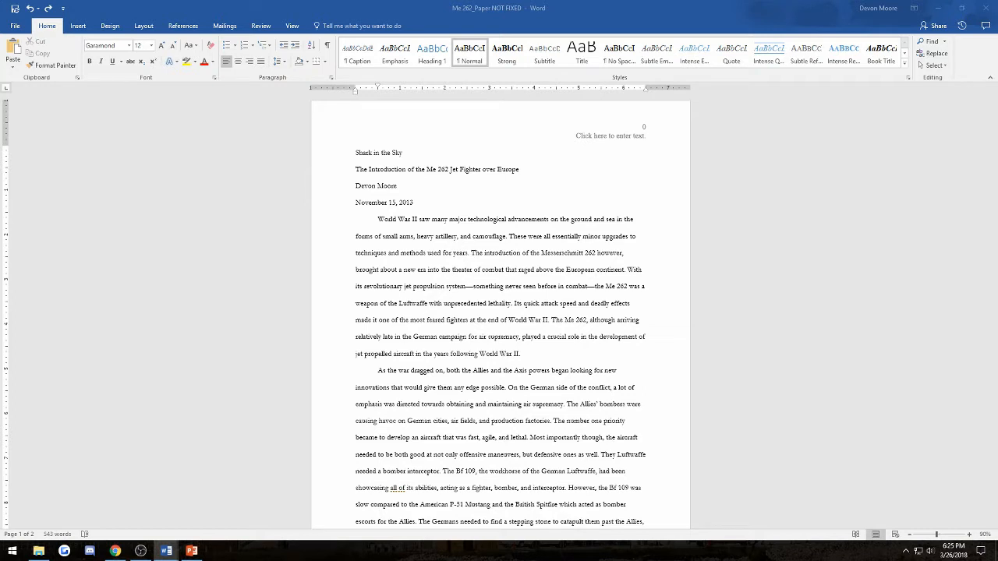
# - Delete the four title, subtitle, name and date lines at the top of the essay
pyautogui.click(394, 210)
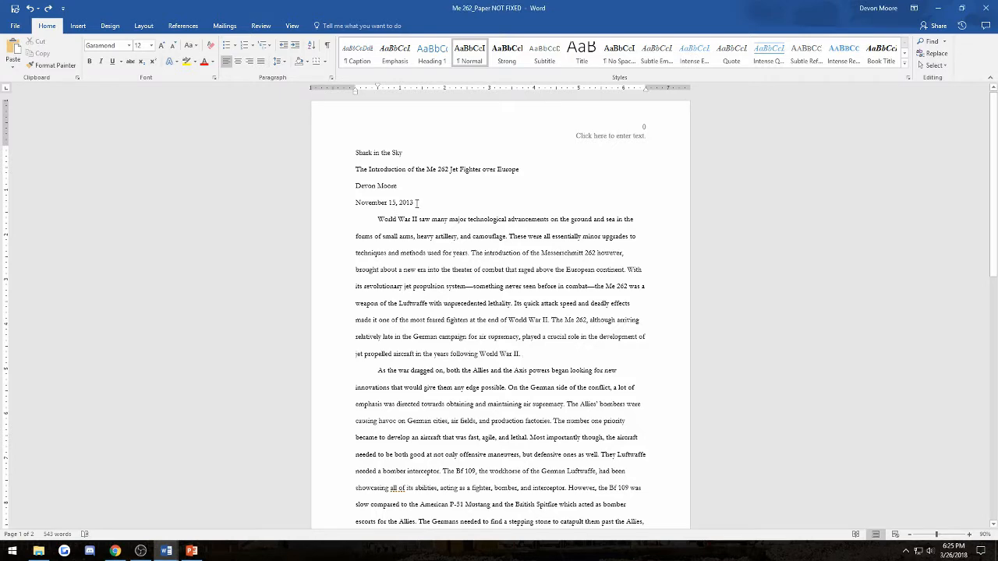
pyautogui.moveTo(417, 203); pyautogui.dragTo(357, 153)
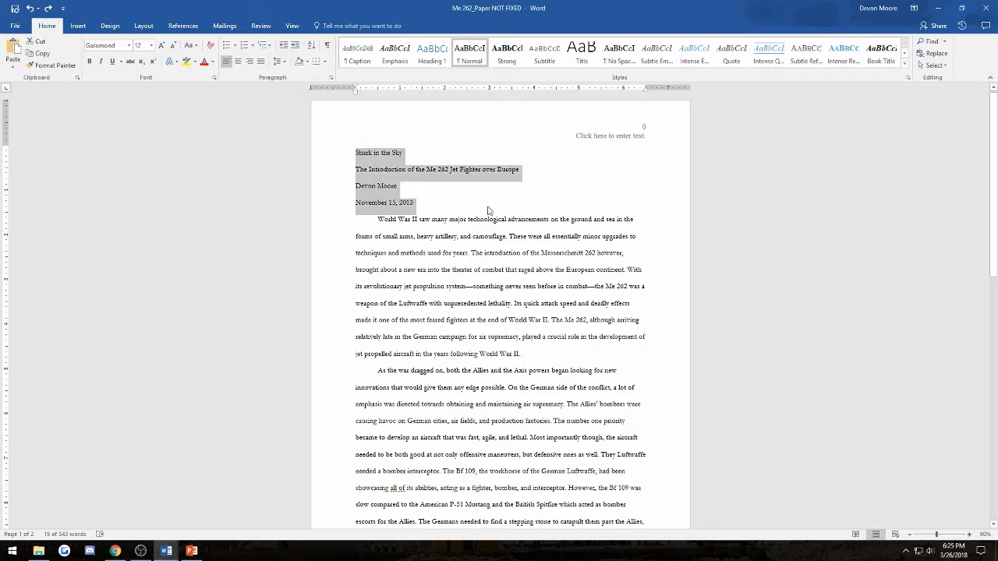
pyautogui.press('Delete')
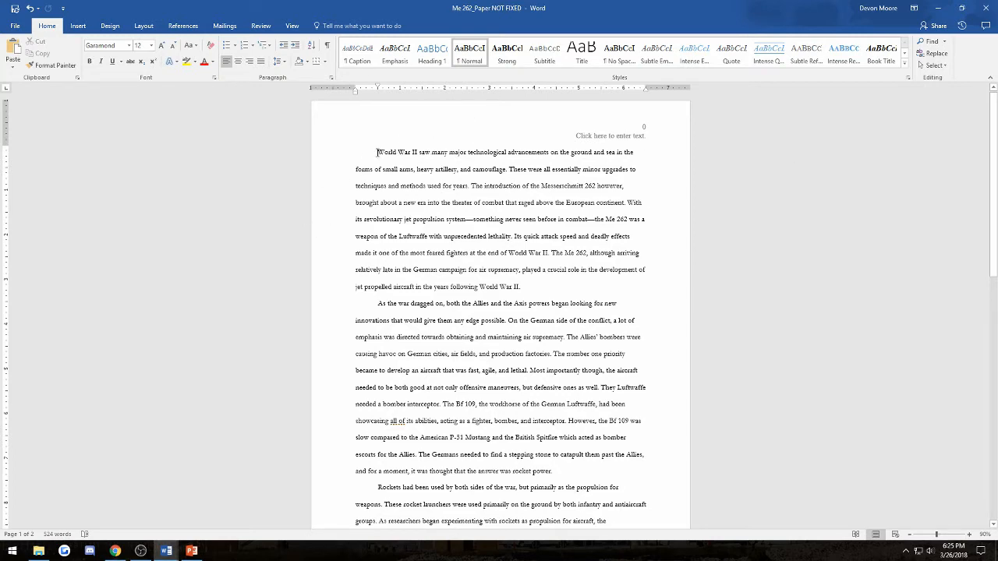
# - Add blank lines until the opening paragraph moves onto page 2
pyautogui.press('Return')
pyautogui.press('Return')
pyautogui.press('Return')
pyautogui.press('Return')
pyautogui.press('Return')
pyautogui.press('Return')
pyautogui.press('Return')
pyautogui.press('Return')
pyautogui.press('Return')
pyautogui.press('Return')
pyautogui.press('Return')
pyautogui.press('Return')
pyautogui.press('Return')
pyautogui.press('Return')
pyautogui.press('Return')
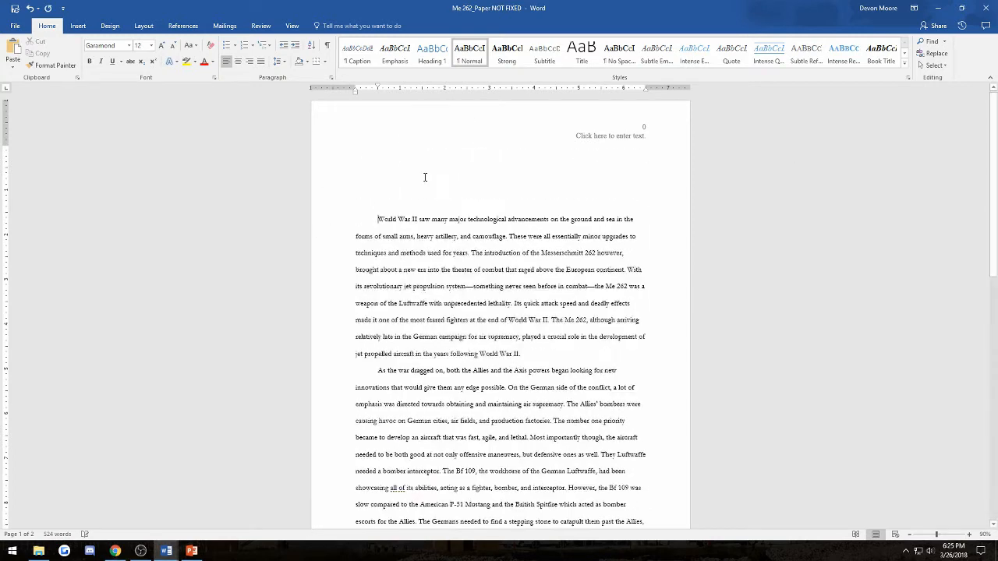
pyautogui.press('Return')
pyautogui.press('Return')
pyautogui.press('Return')
pyautogui.press('Return')
pyautogui.press('Return')
pyautogui.press('Return')
pyautogui.press('Return')
pyautogui.press('Return')
pyautogui.press('Return')
pyautogui.press('Return')
pyautogui.press('Return')
pyautogui.press('Return')
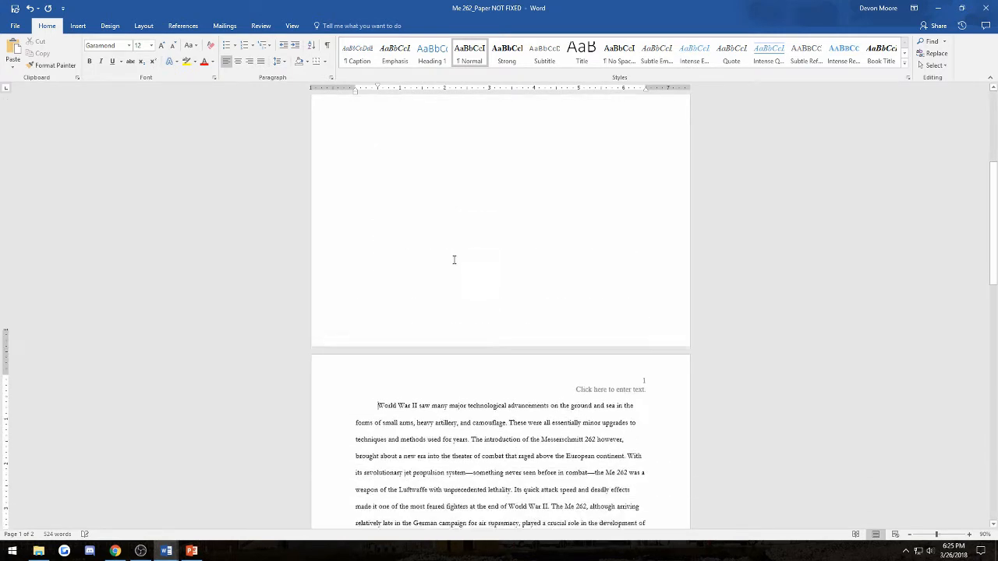
pyautogui.press('BackSpace')
pyautogui.press('BackSpace')
pyautogui.press('Return')
pyautogui.press('Return')
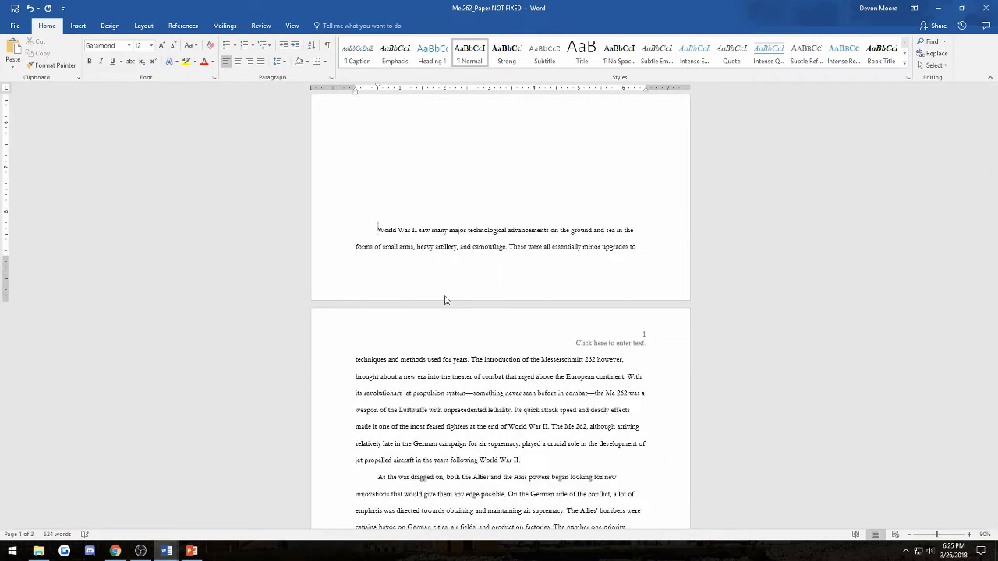
pyautogui.scroll(10, 436, 335)
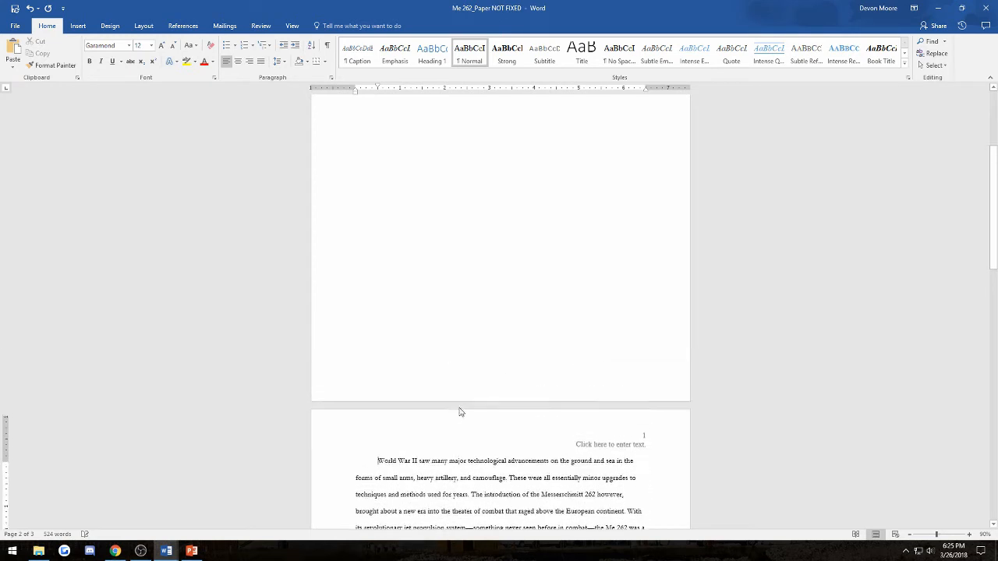
# - Type the title 'The History of the Me 262' on the blank first page, capitalising History
pyautogui.click(477, 311)
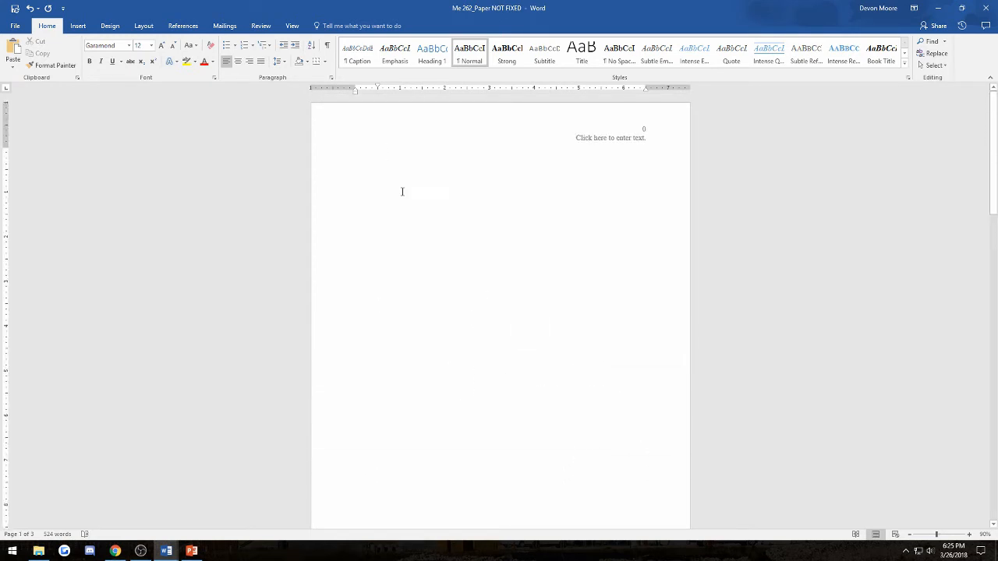
pyautogui.write('The histor')
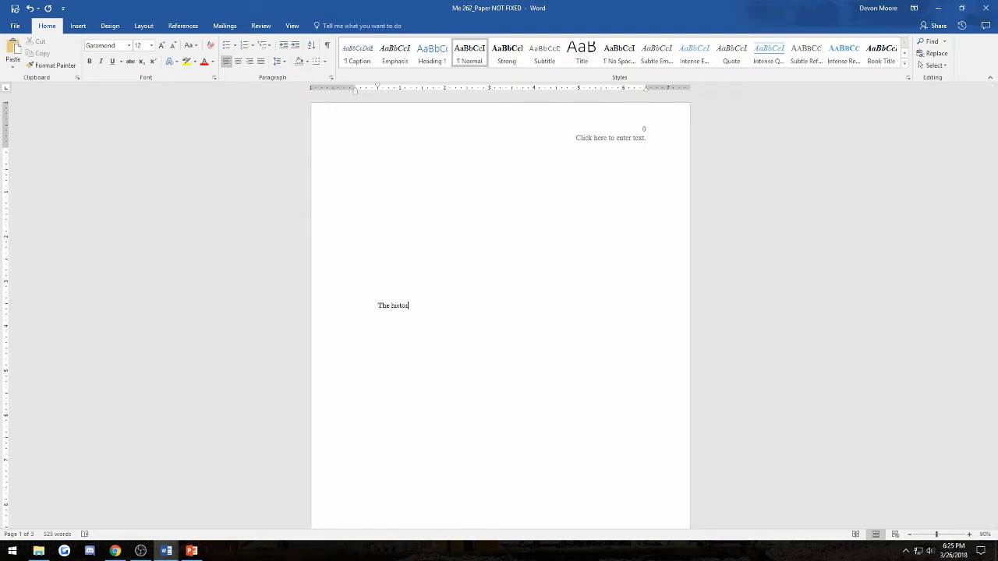
pyautogui.write('y of the Me 262')
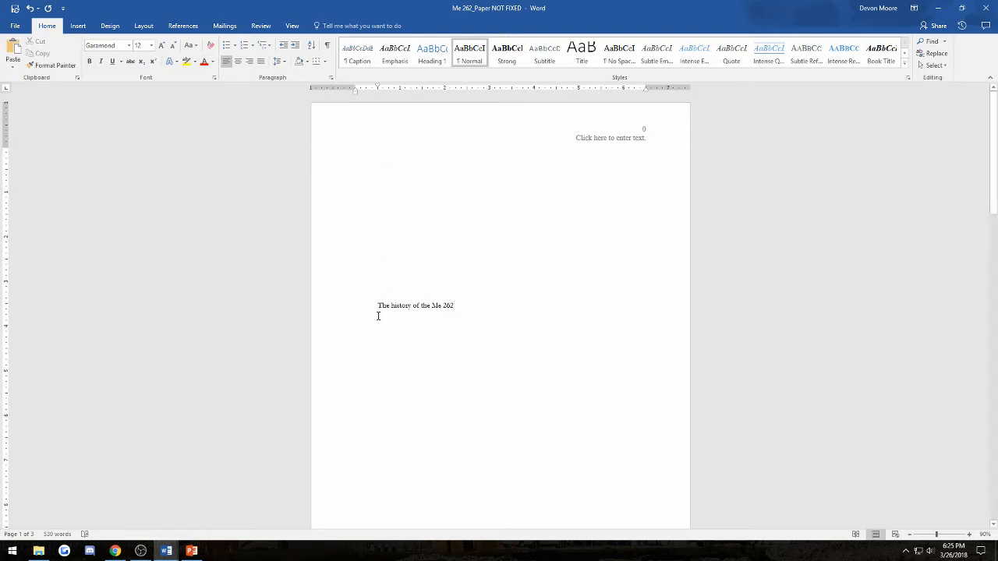
pyautogui.moveTo(391, 305); pyautogui.dragTo(395, 306)
pyautogui.write('H')
# - Remove the title's first-line indent and center it on the page
pyautogui.moveTo(471, 308); pyautogui.dragTo(359, 309)
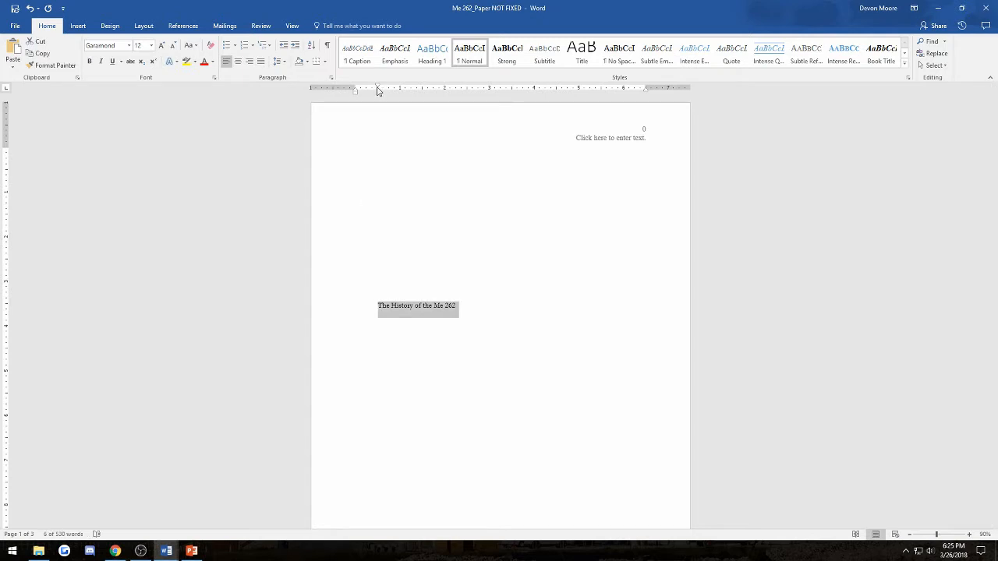
pyautogui.moveTo(378, 90); pyautogui.dragTo(355, 91)
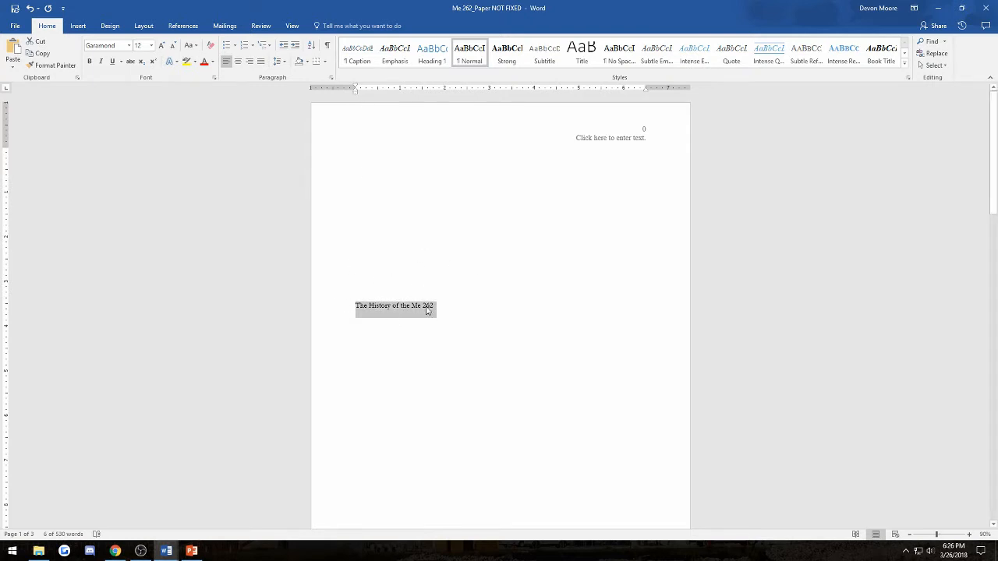
pyautogui.click(239, 61)
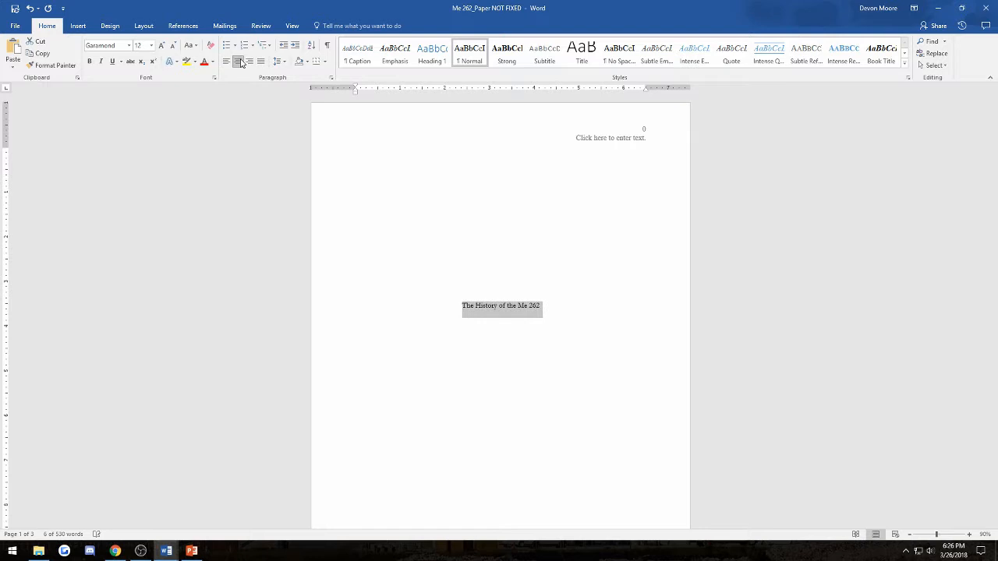
pyautogui.click(538, 297)
pyautogui.click(510, 310)
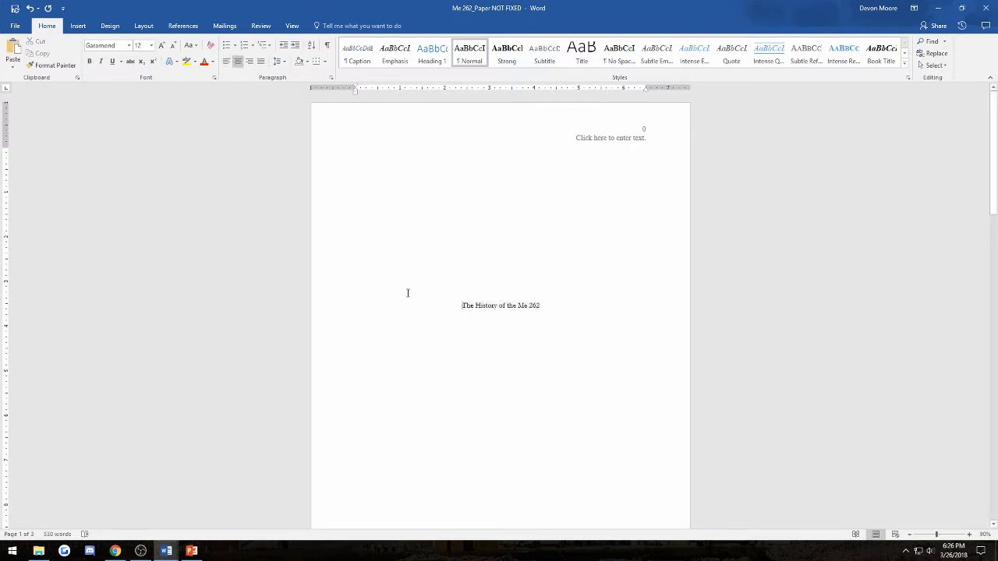
pyautogui.click(551, 315)
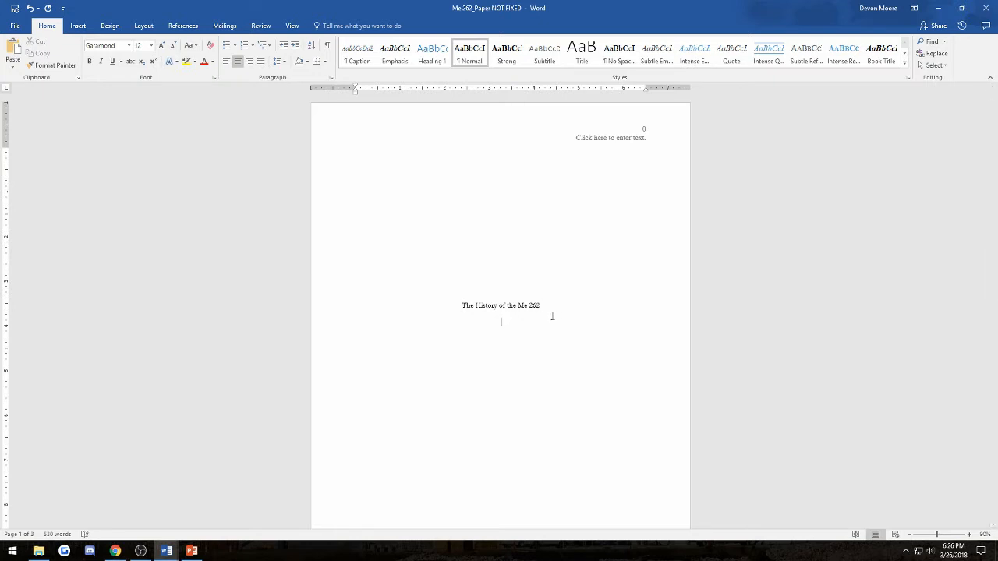
# - Type the author's name and the date April 20, 2018 as centered lines below the title
pyautogui.write('Devon MooreMarch')
pyautogui.press('BackSpace')
pyautogui.press('BackSpace')
pyautogui.press('BackSpace')
pyautogui.press('BackSpace')
pyautogui.press('BackSpace')
pyautogui.write('April 20, 2018')
pyautogui.scroll(-2, 551, 310)
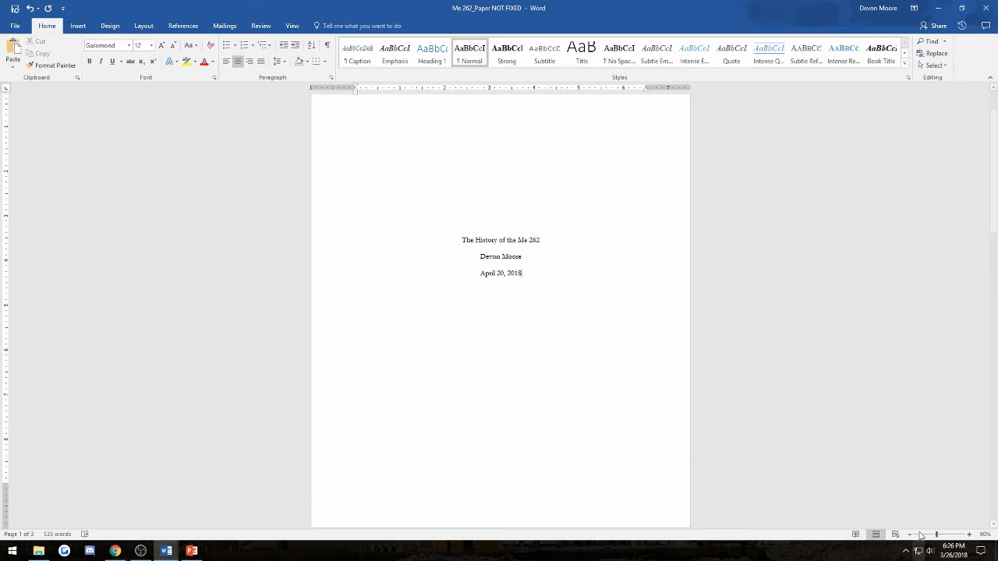
pyautogui.keyDown('ctrl'); pyautogui.scroll(-1, 981, 458); pyautogui.keyUp('ctrl')
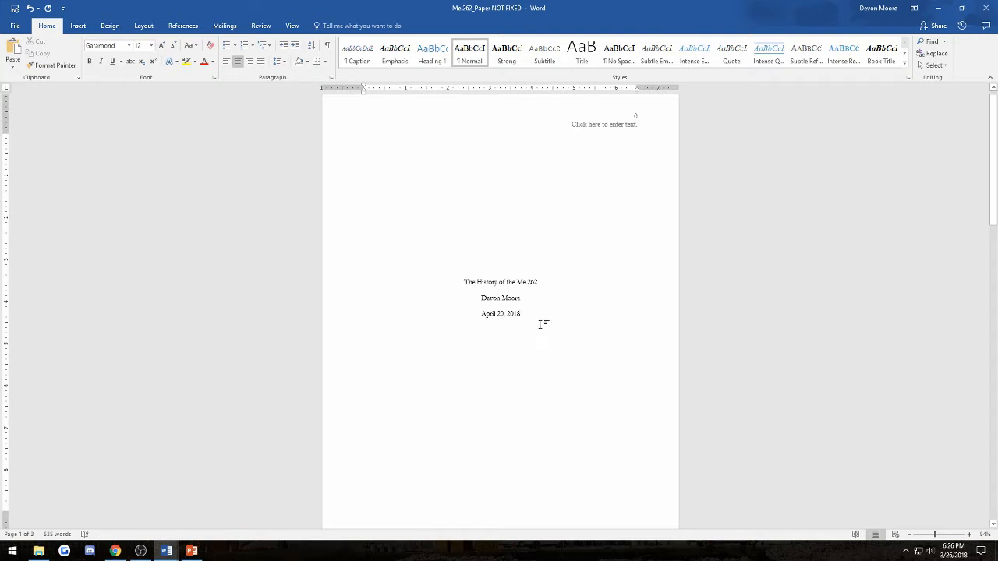
pyautogui.scroll(-5, 528, 326)
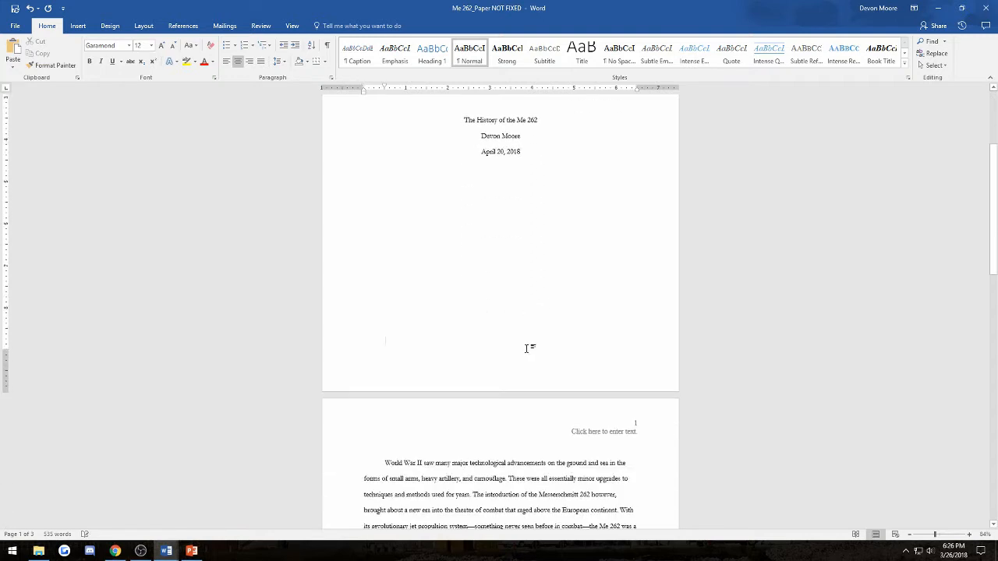
# - Remove the empty line at the top of page 2 so the body text starts there
pyautogui.doubleClick(528, 346)
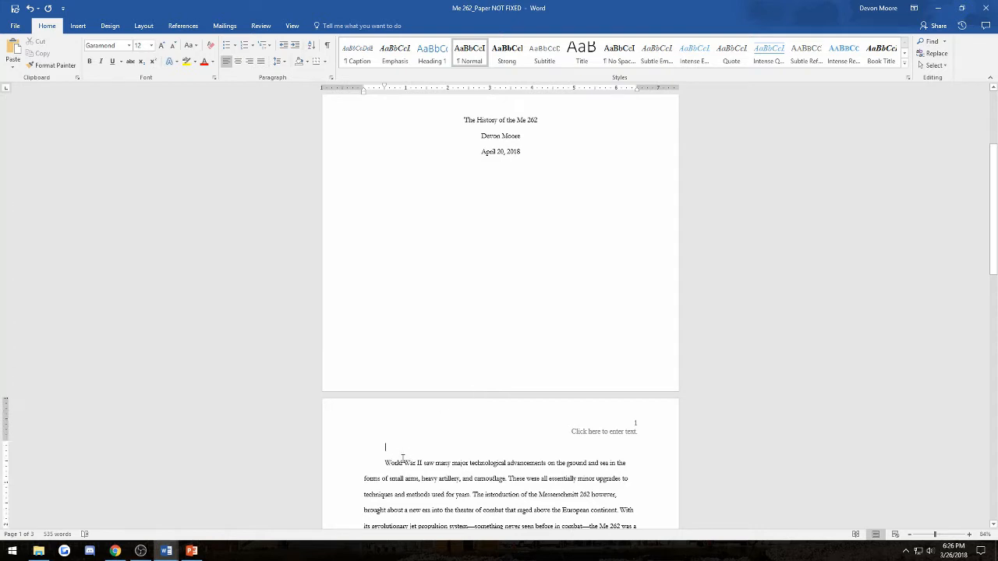
pyautogui.press('BackSpace')
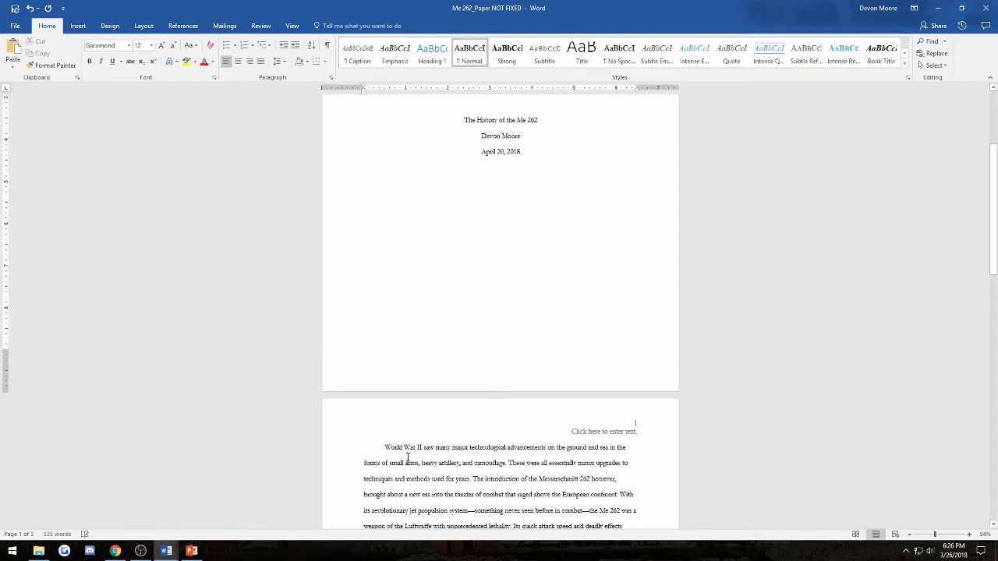
pyautogui.moveTo(385, 447); pyautogui.dragTo(434, 458)
pyautogui.click(383, 449)
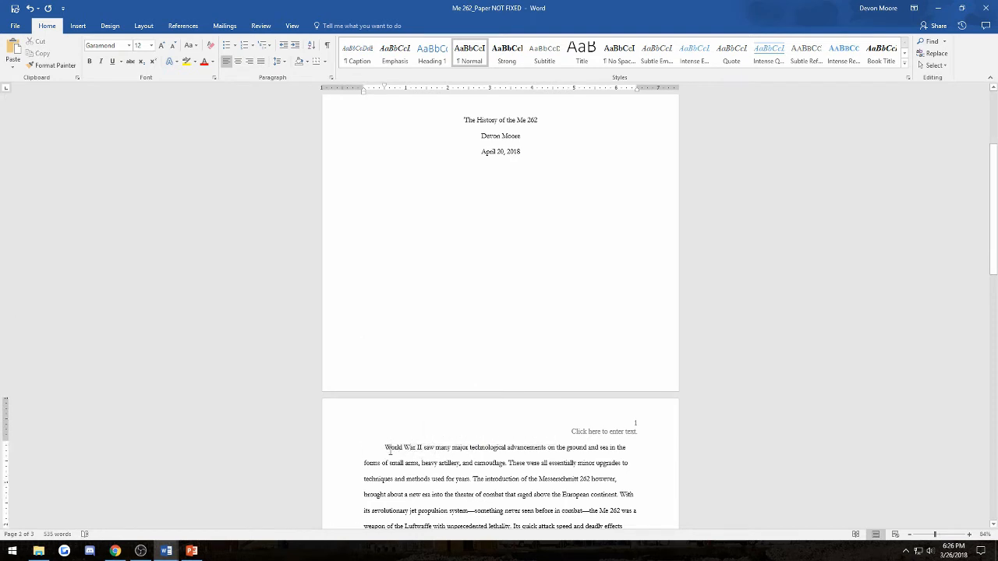
pyautogui.press('Return')
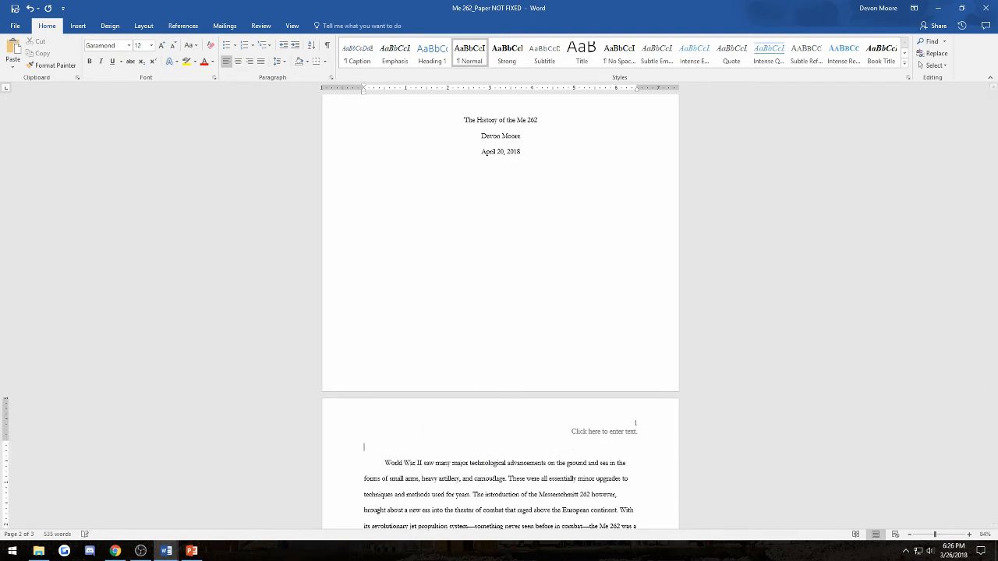
pyautogui.press('BackSpace')
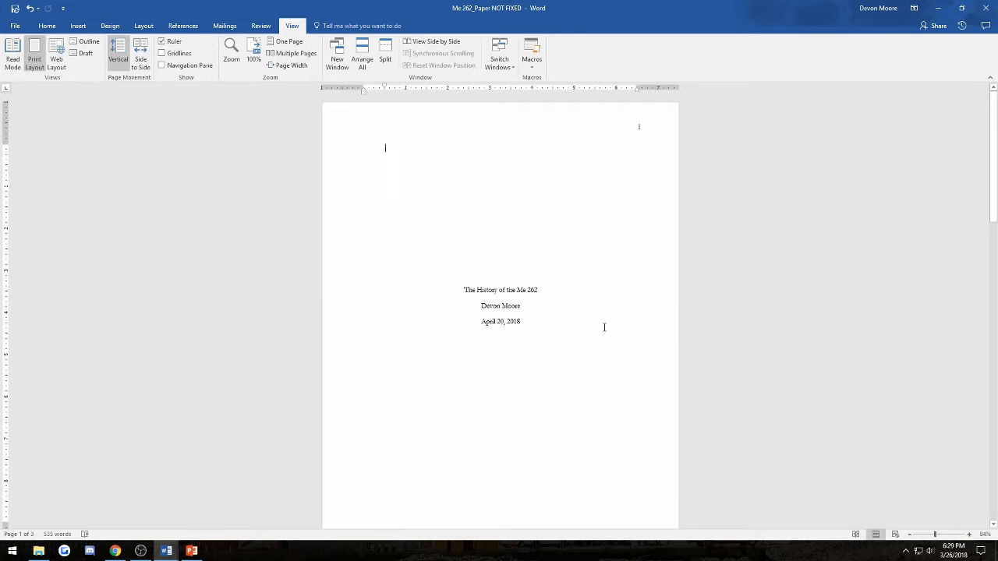
pyautogui.scroll(-4, 596, 314)
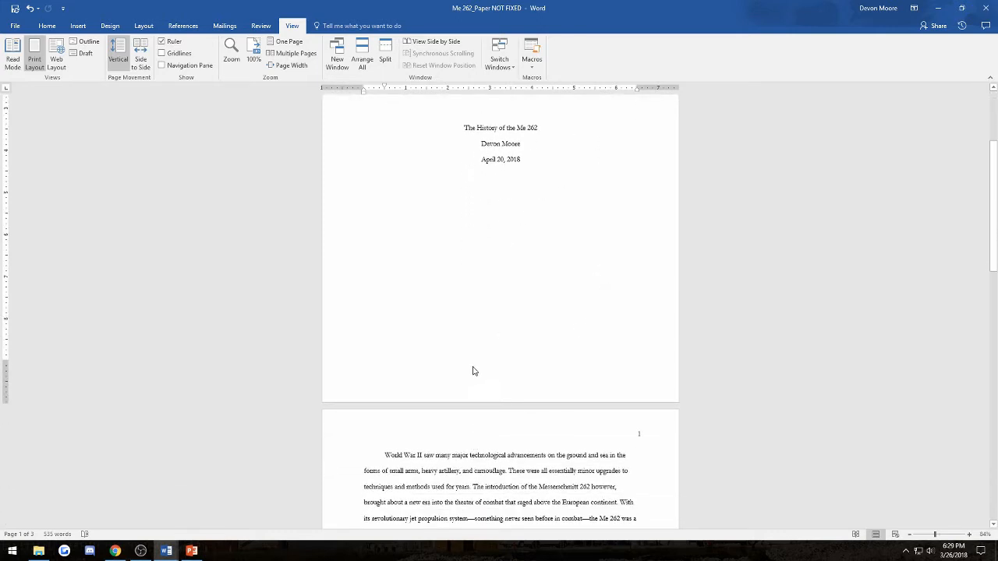
pyautogui.scroll(-3, 473, 371)
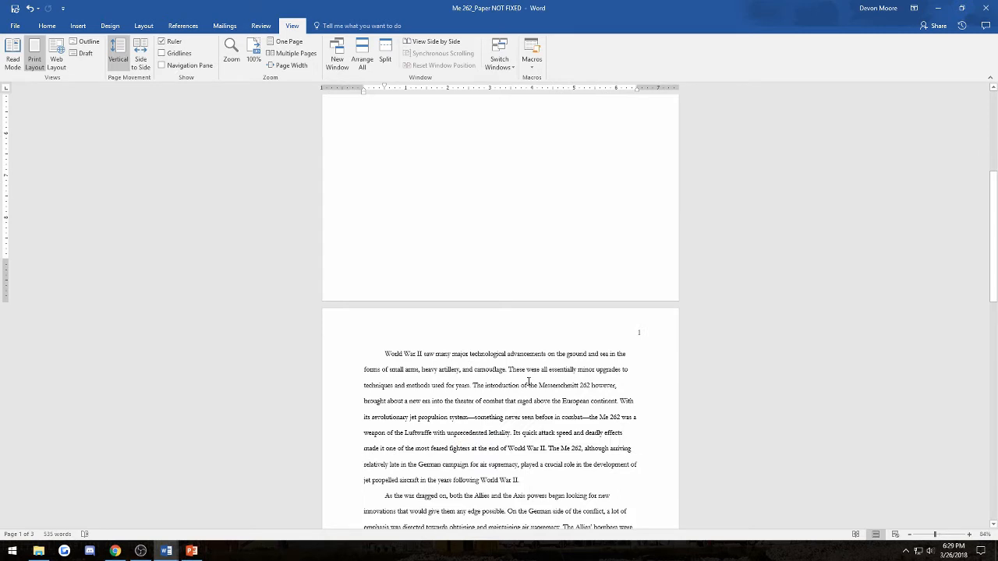
pyautogui.scroll(12, 569, 352)
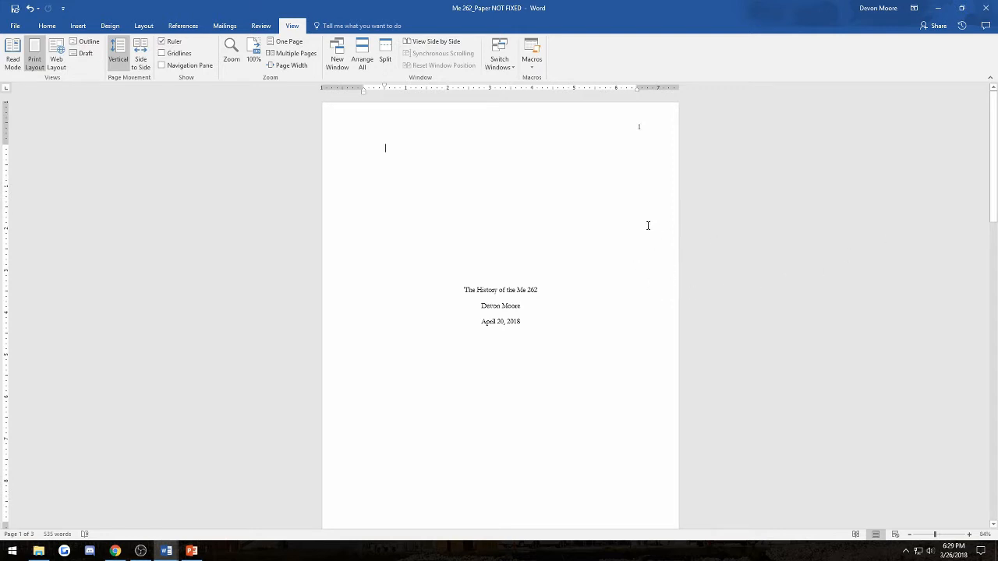
pyautogui.scroll(-1, 623, 121)
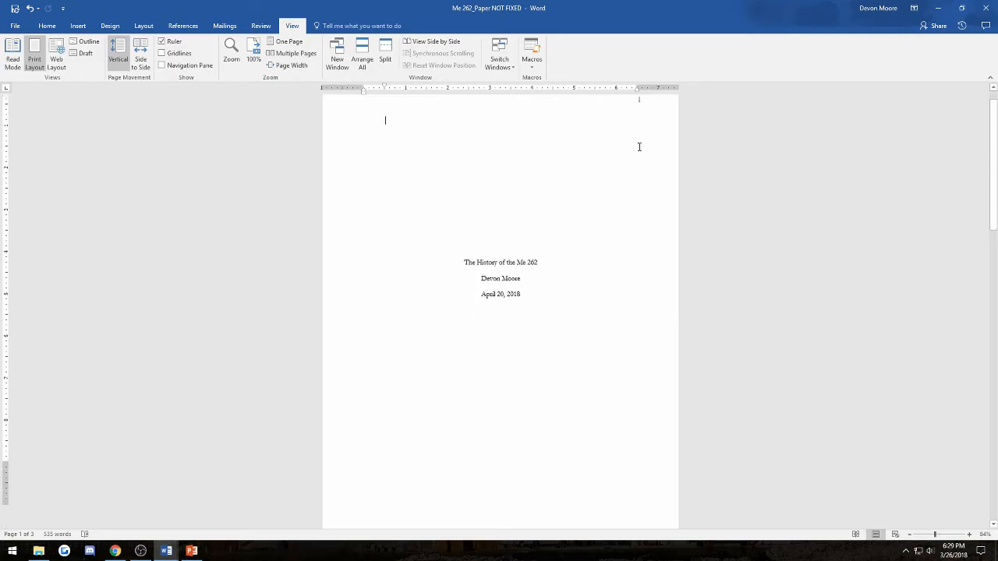
pyautogui.scroll(1, 635, 138)
pyautogui.scroll(-9, 635, 249)
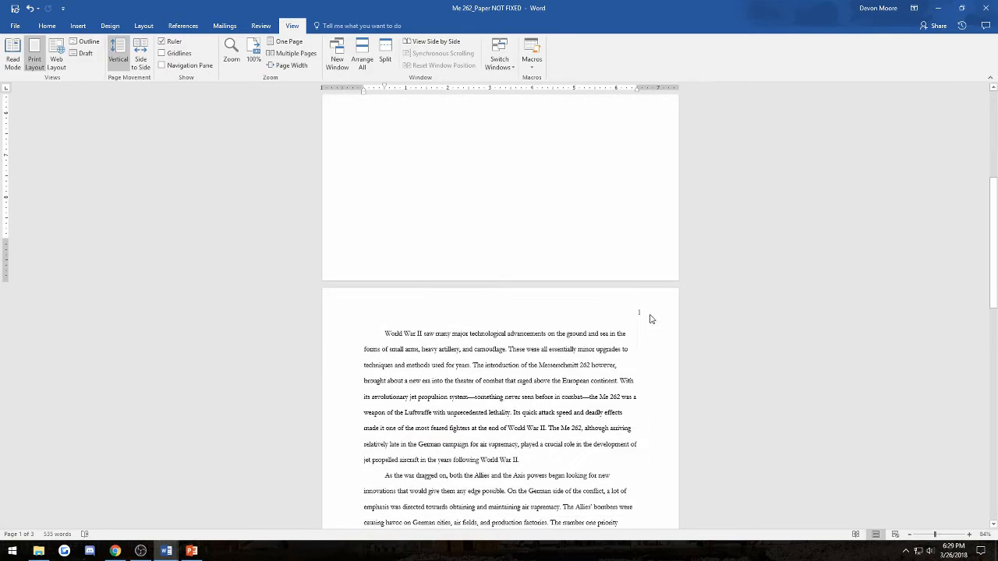
pyautogui.scroll(-3, 650, 249)
pyautogui.scroll(-4, 635, 234)
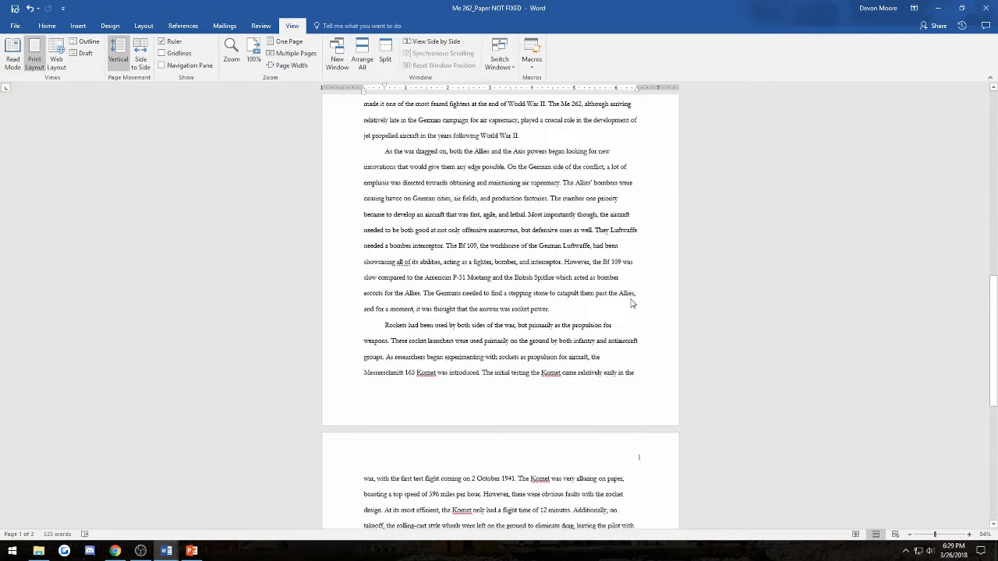
pyautogui.scroll(-8, 635, 308)
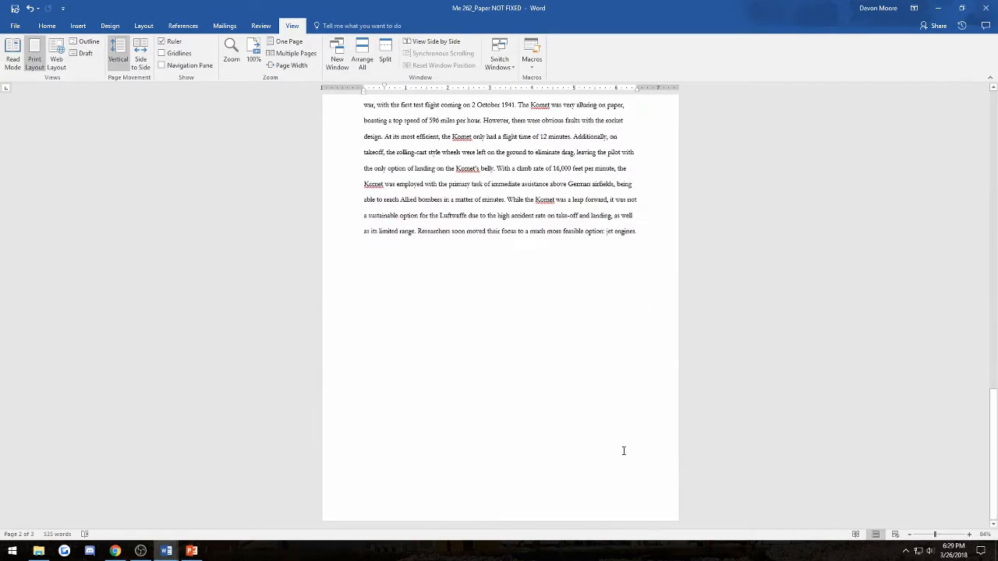
pyautogui.scroll(20, 634, 297)
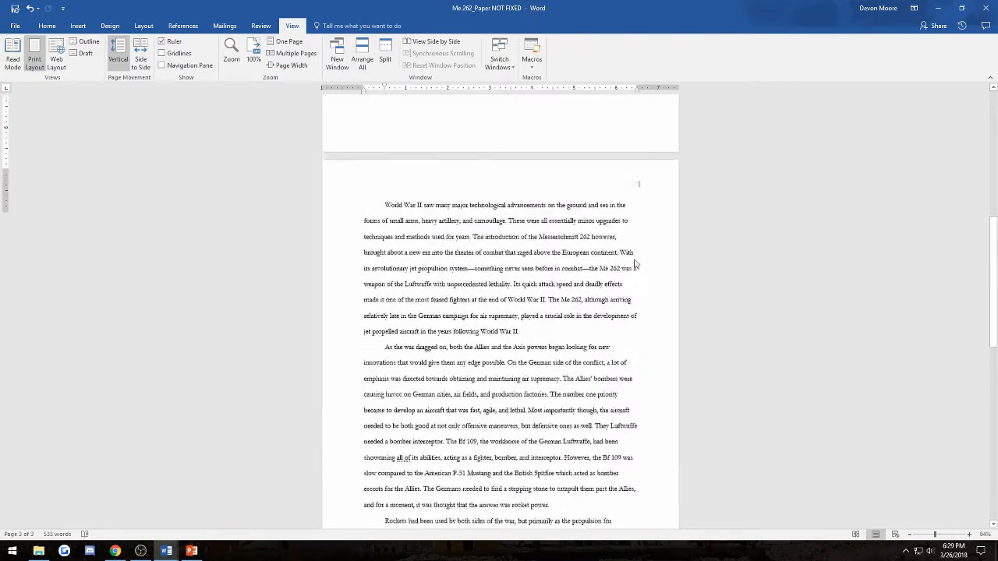
pyautogui.scroll(3, 632, 242)
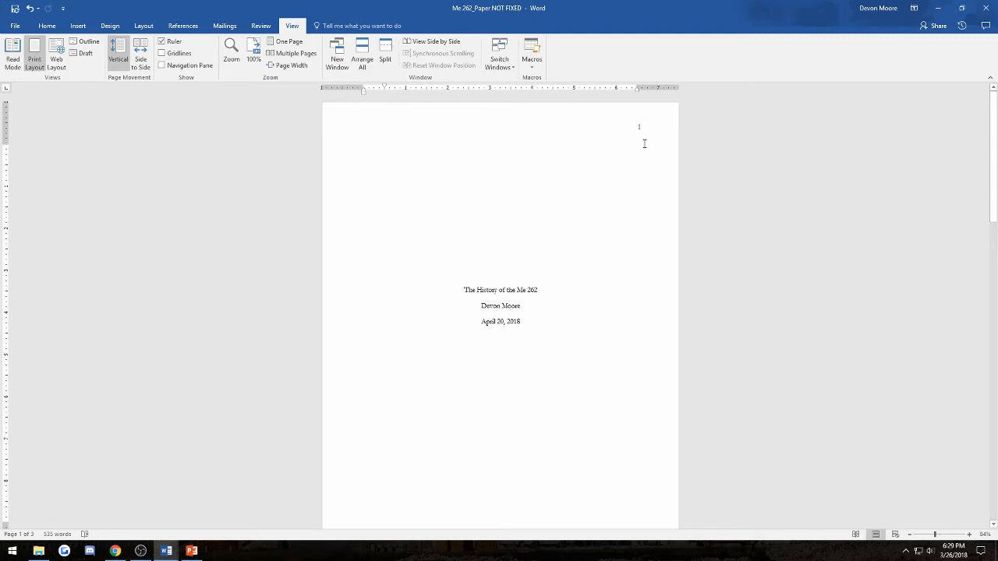
pyautogui.click(643, 143)
# - Replace the header's old page number with a right-aligned Top of Page number
pyautogui.doubleClick(639, 128)
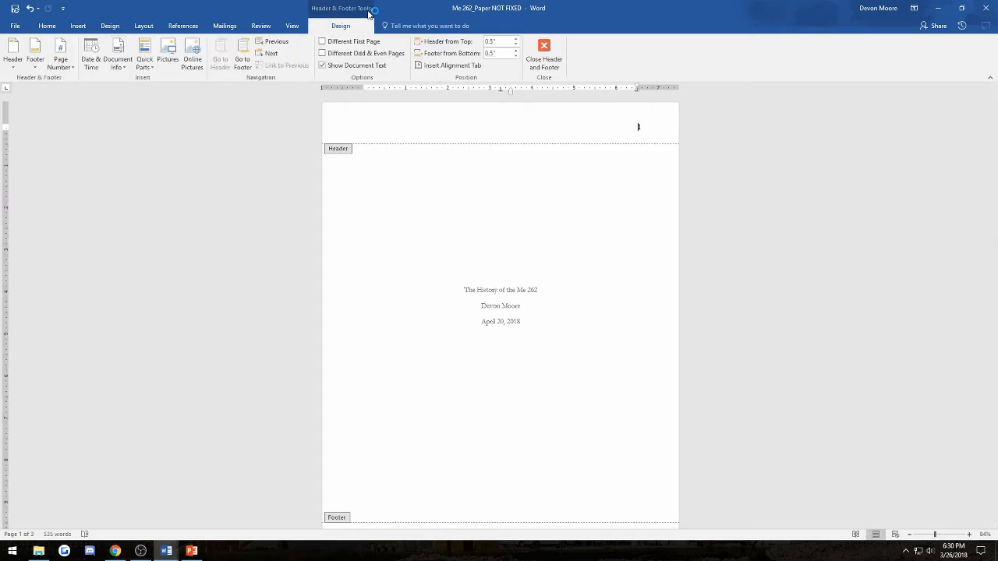
pyautogui.doubleClick(638, 128)
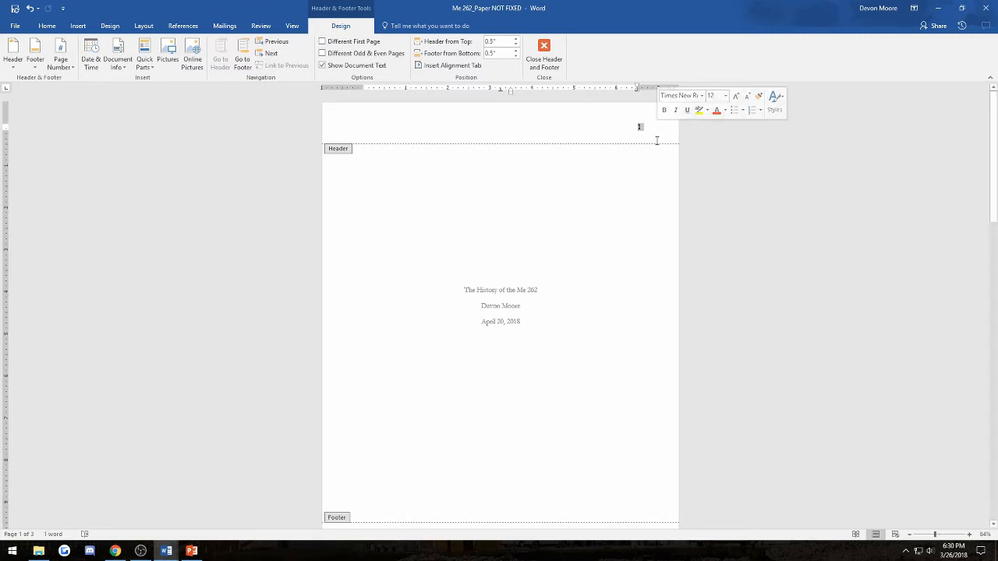
pyautogui.press('Delete')
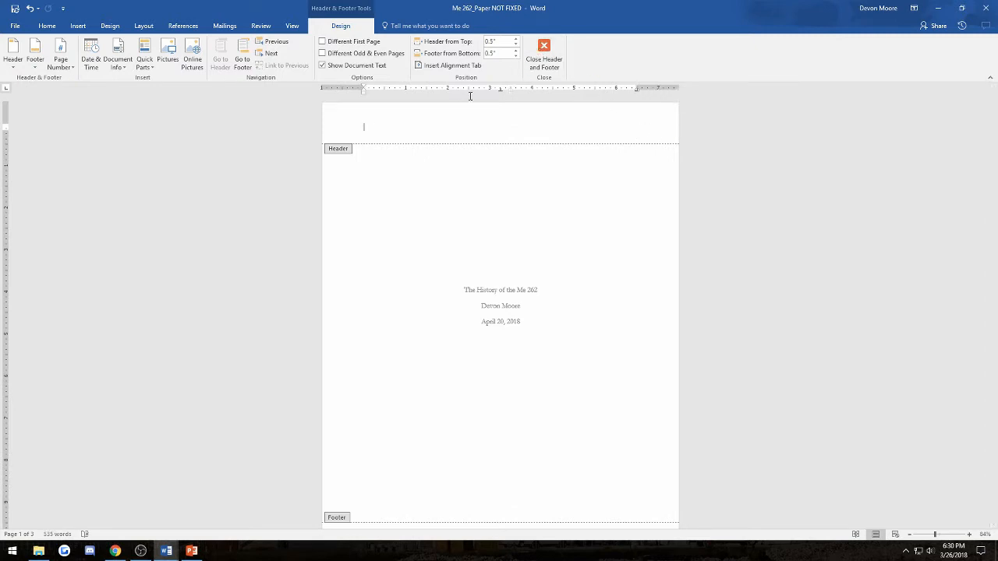
pyautogui.click(64, 67)
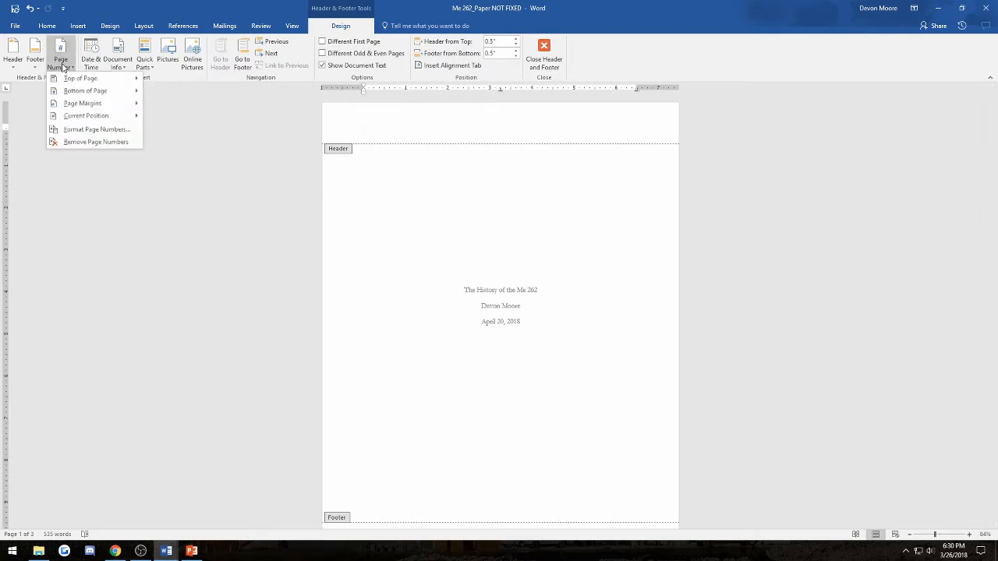
pyautogui.click(67, 79)
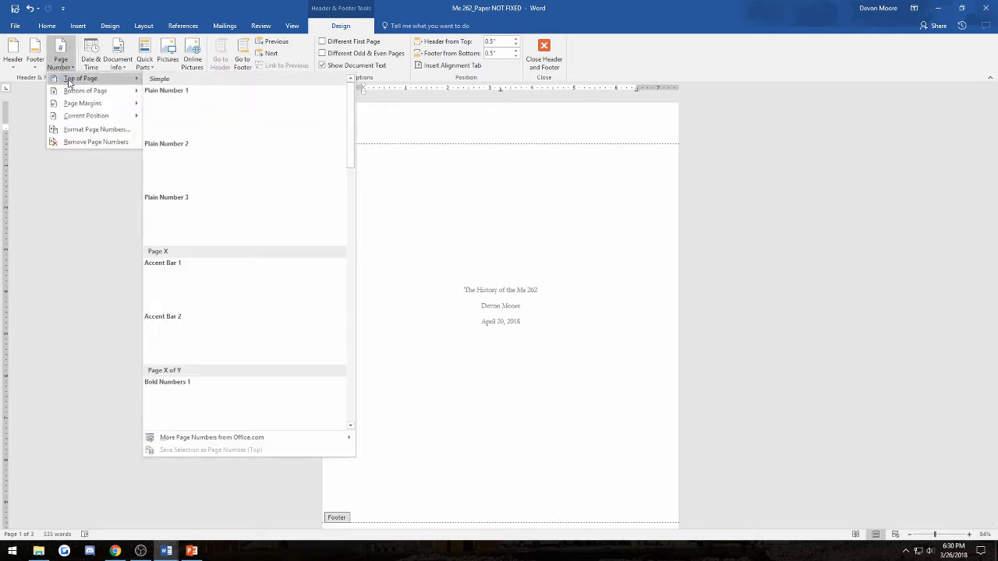
pyautogui.click(247, 224)
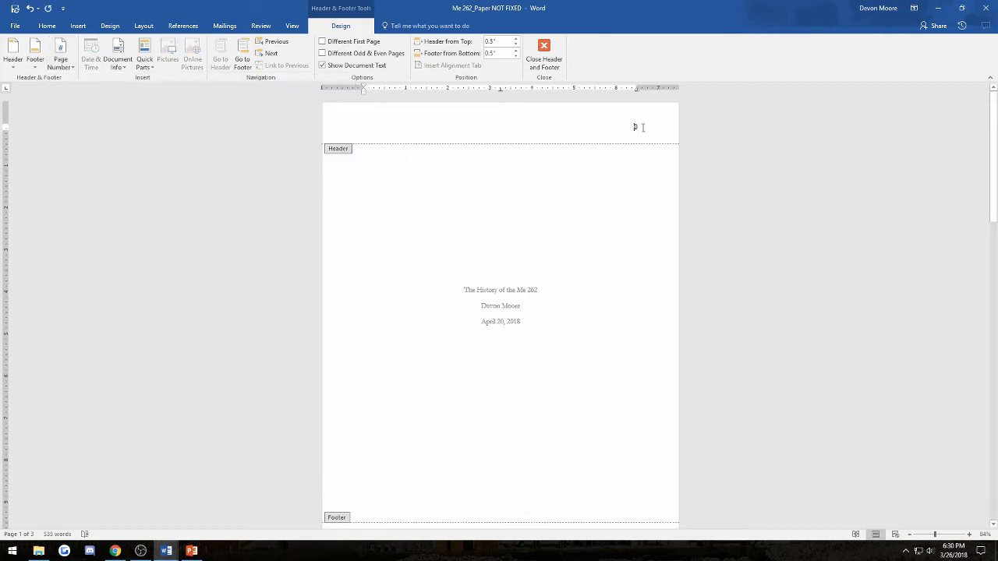
pyautogui.scroll(-5, 634, 312)
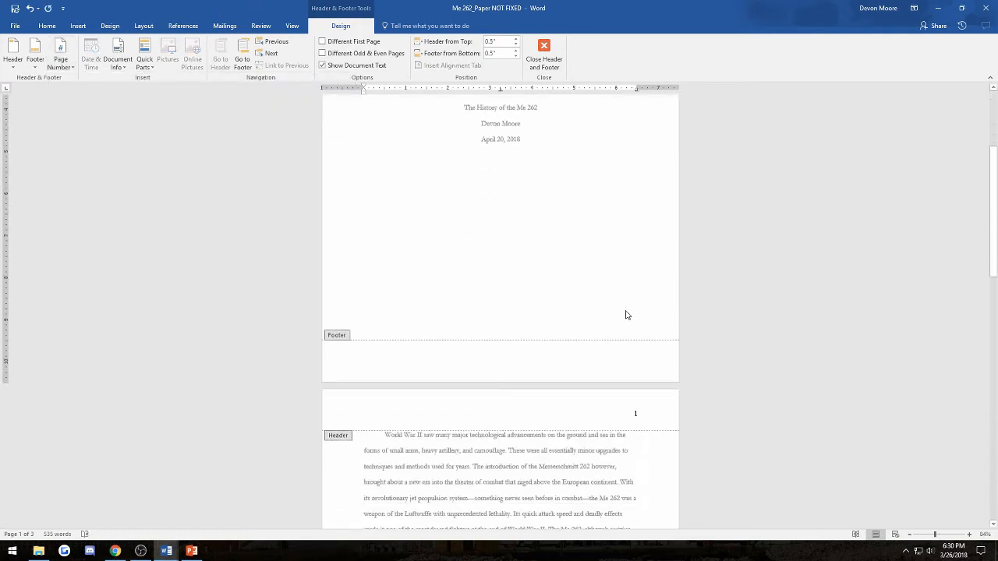
pyautogui.scroll(5, 645, 302)
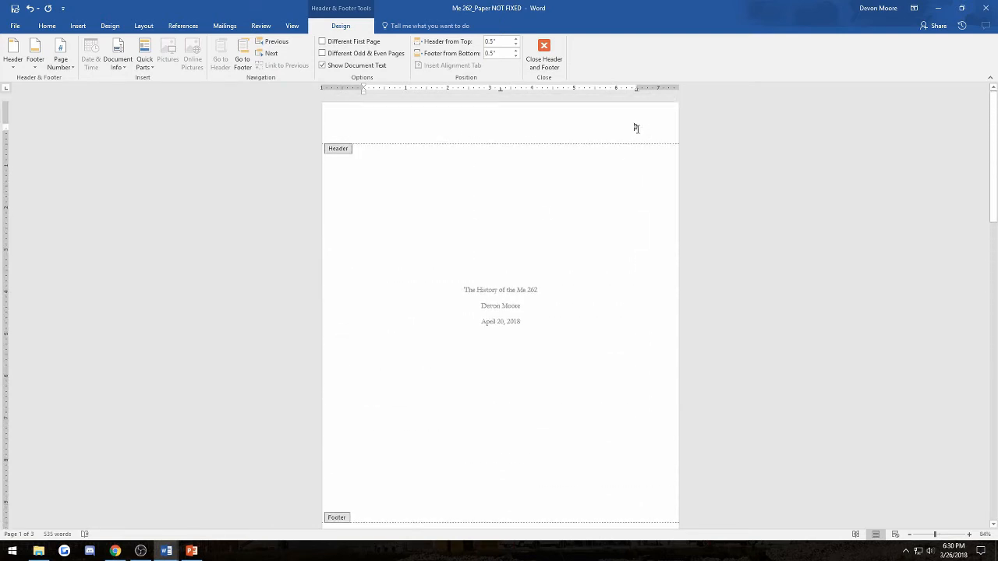
# - Turn on Different First Page and close header and footer editing
pyautogui.click(322, 42)
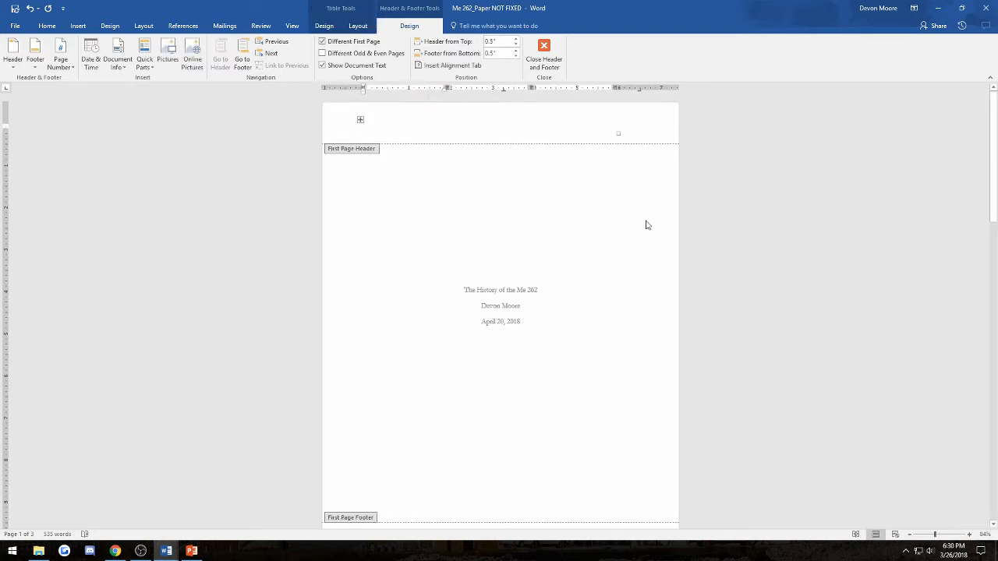
pyautogui.scroll(-3, 741, 221)
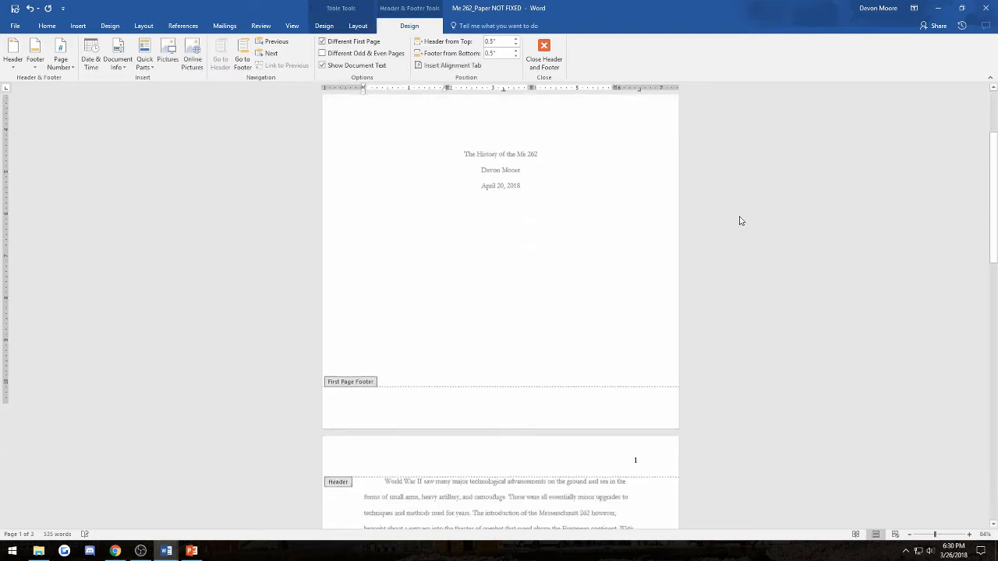
pyautogui.click(543, 56)
pyautogui.scroll(1, 570, 235)
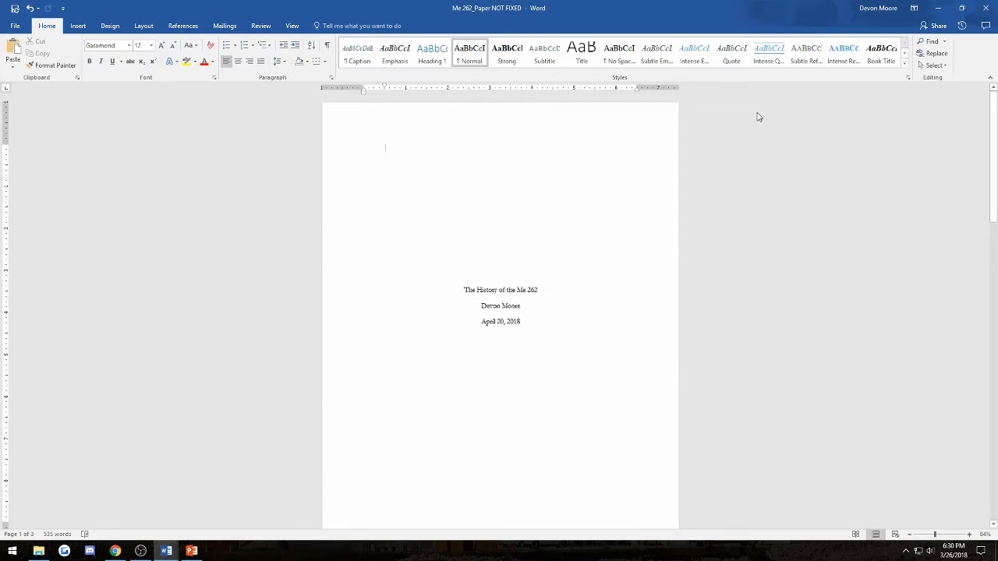
pyautogui.scroll(-10, 681, 142)
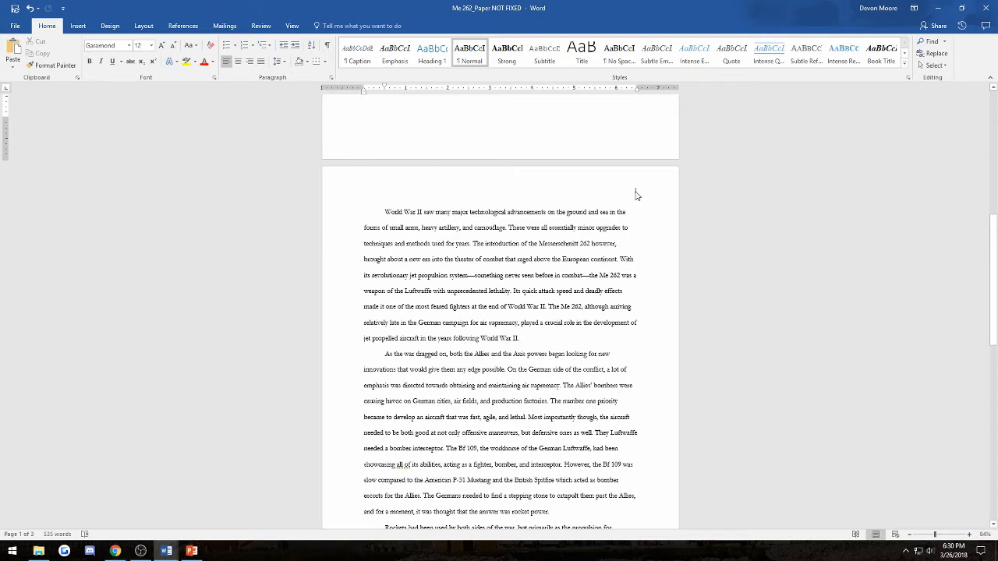
pyautogui.scroll(10, 635, 195)
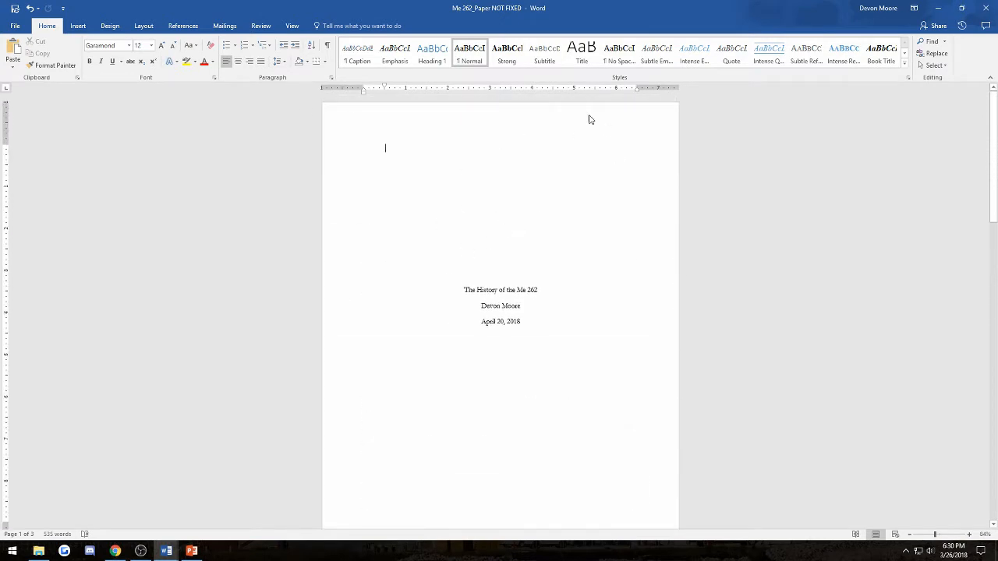
pyautogui.scroll(-1, 461, 306)
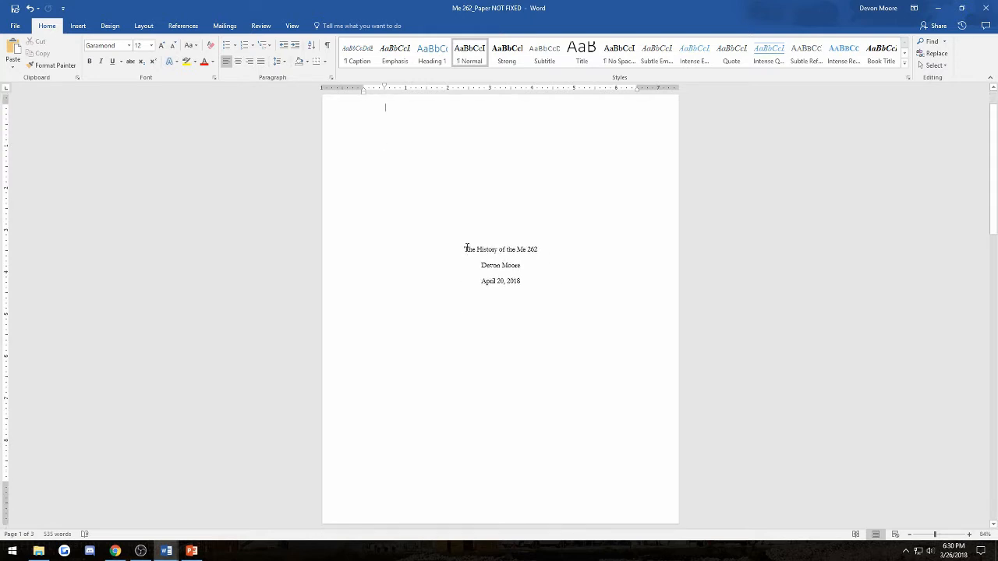
pyautogui.moveTo(462, 248); pyautogui.dragTo(542, 253)
pyautogui.moveTo(481, 265); pyautogui.dragTo(522, 269)
pyautogui.click(486, 283)
pyautogui.scroll(1, 818, 247)
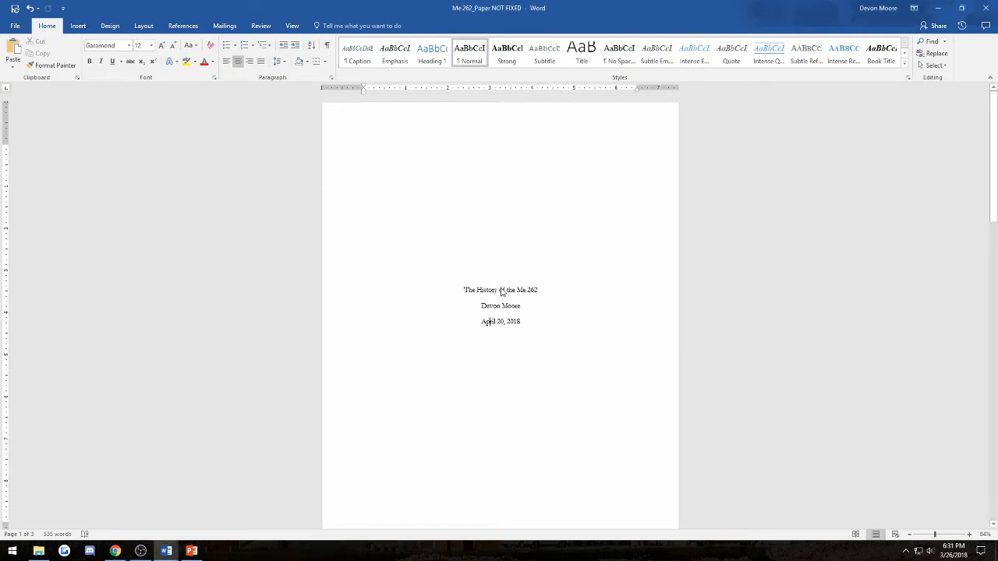
pyautogui.scroll(-6, 546, 290)
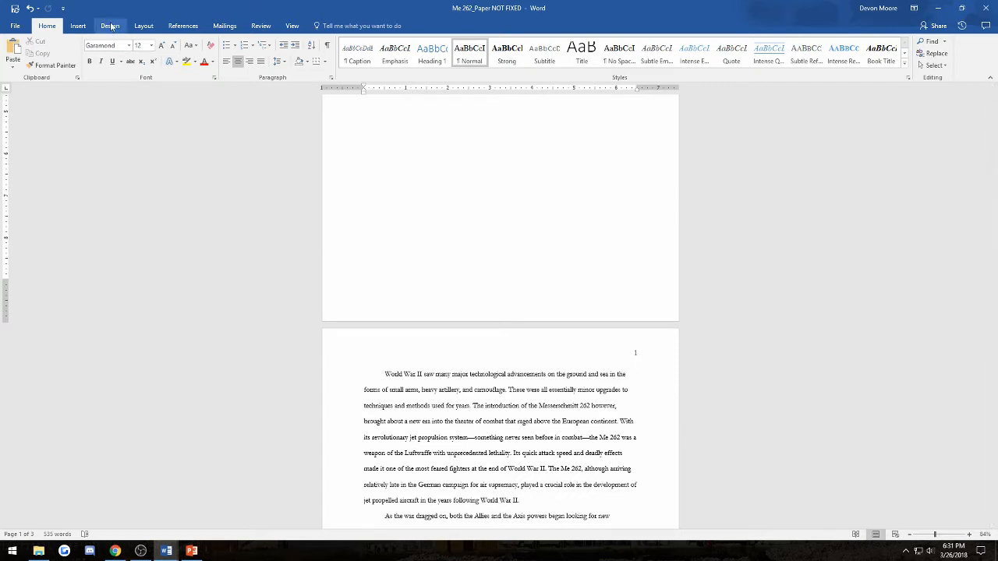
# - Insert a Plain Number 3 page number at the top right of the body pages
pyautogui.click(77, 26)
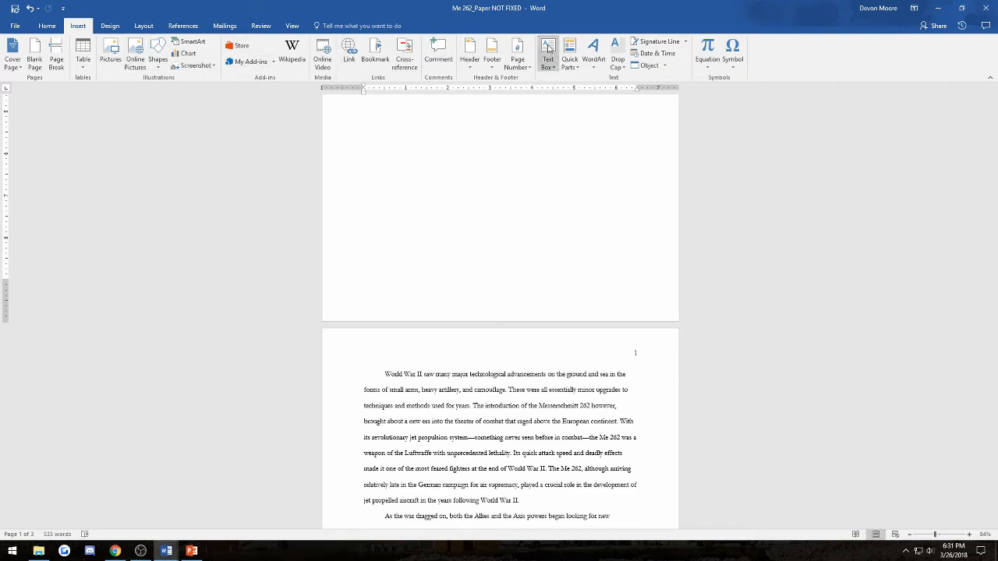
pyautogui.click(518, 62)
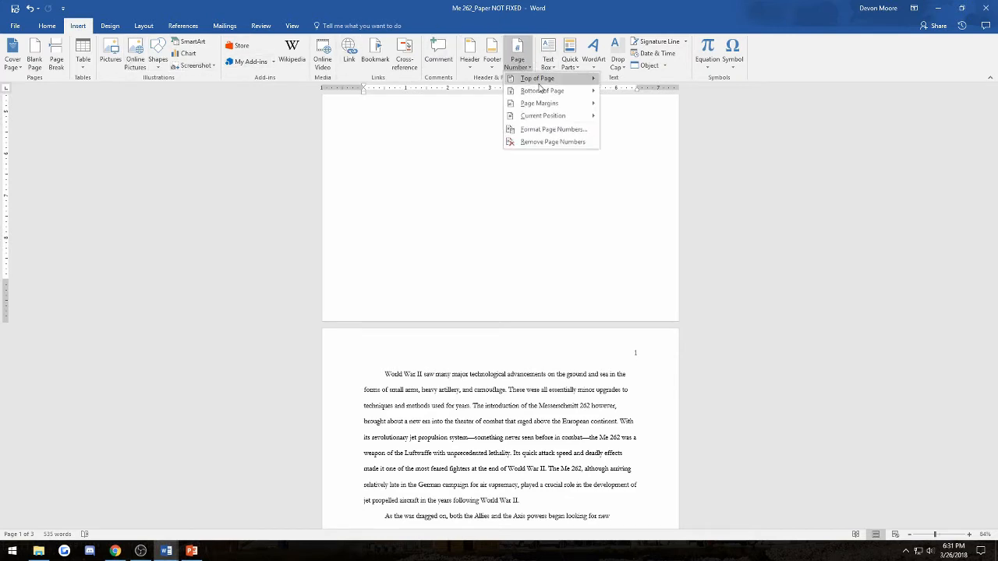
pyautogui.moveTo(539, 83)
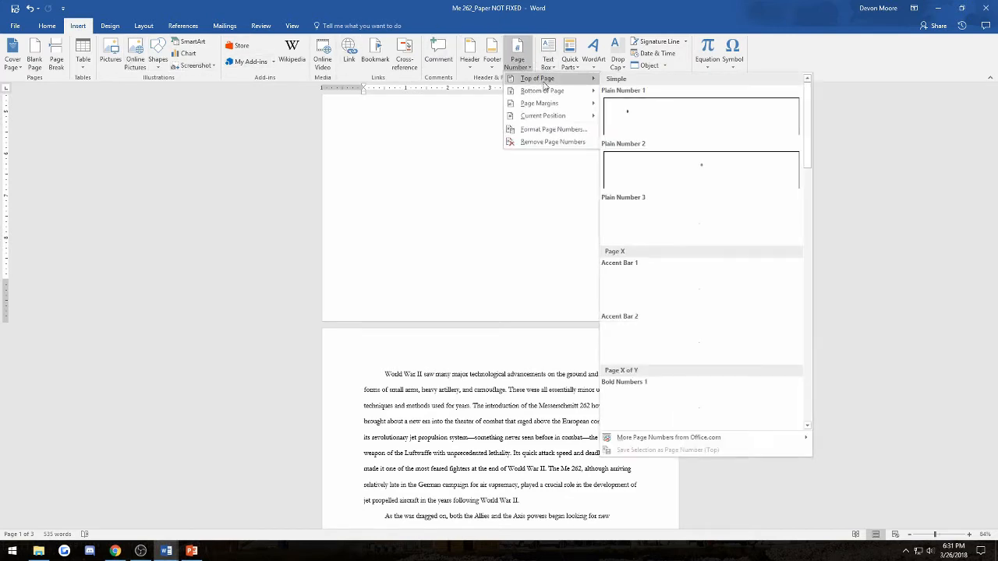
pyautogui.click(700, 237)
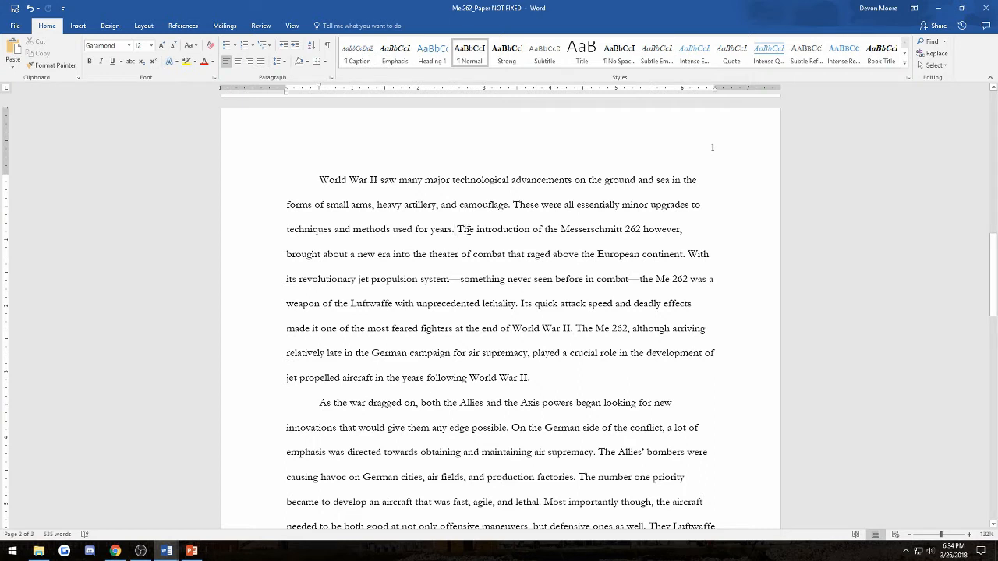
# - Insert a footnote right after 'European continent.' in the first body paragraph
pyautogui.moveTo(458, 229); pyautogui.dragTo(677, 255)
pyautogui.click(633, 257)
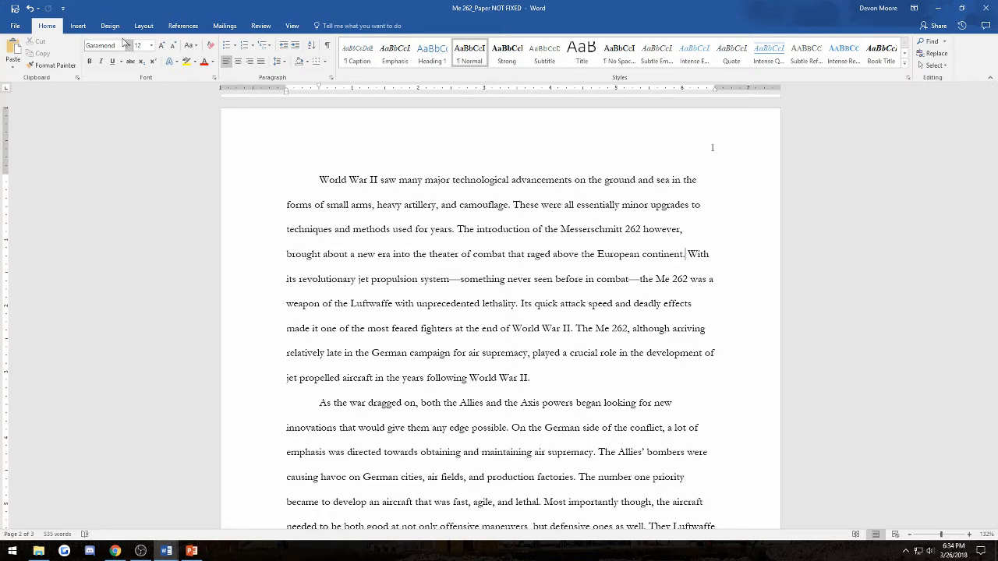
pyautogui.click(182, 26)
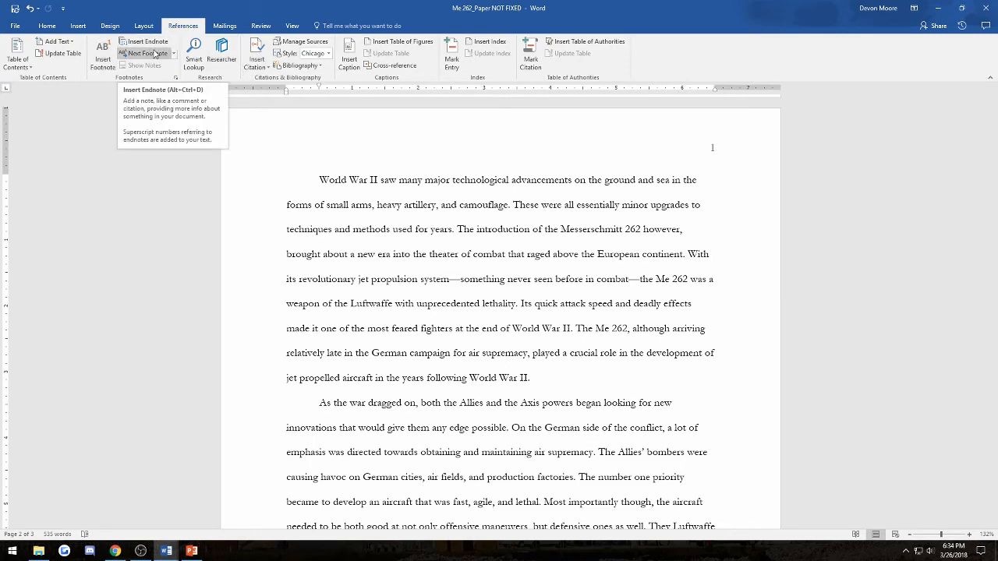
pyautogui.click(104, 57)
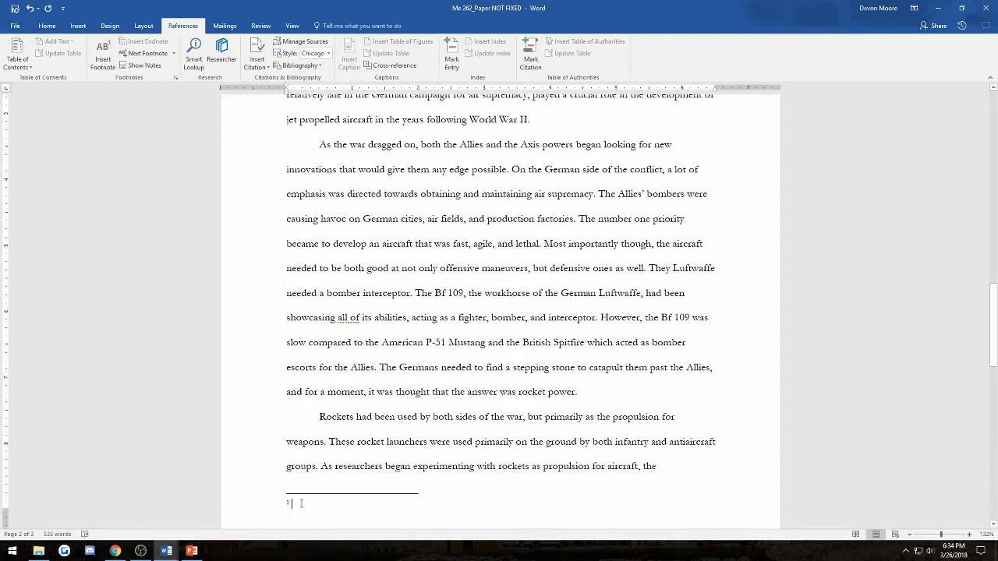
pyautogui.scroll(3, 298, 493)
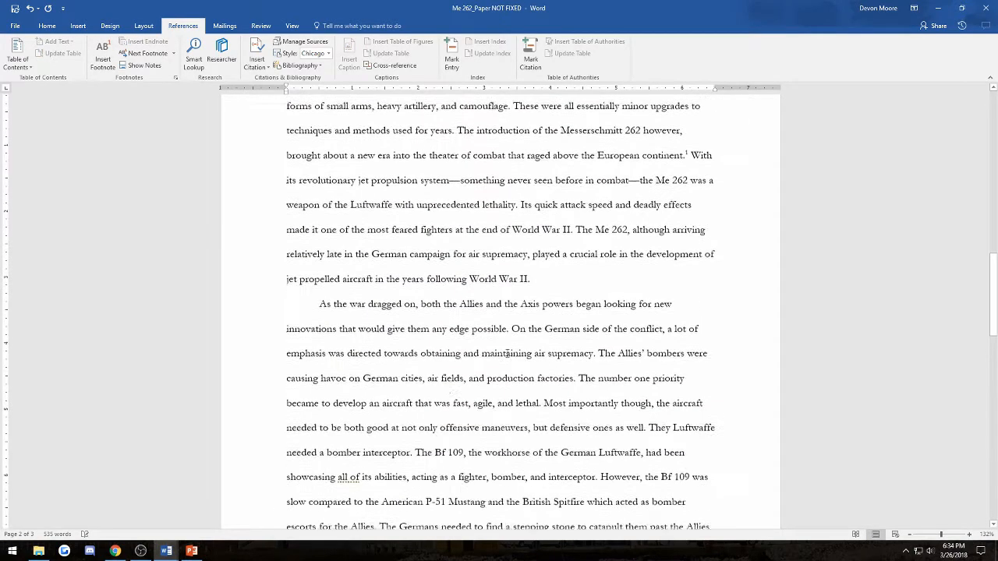
pyautogui.doubleClick(686, 195)
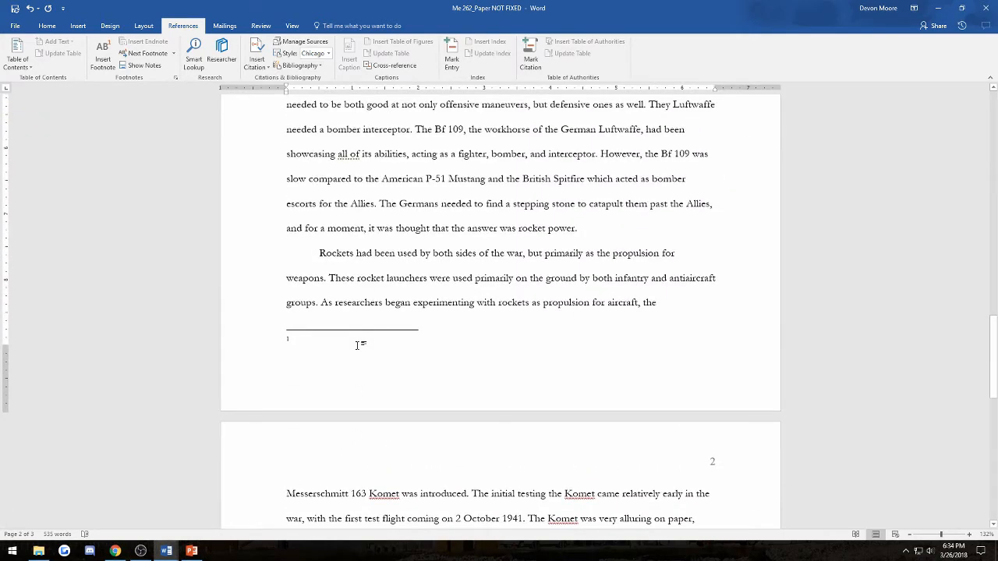
pyautogui.write('www.')
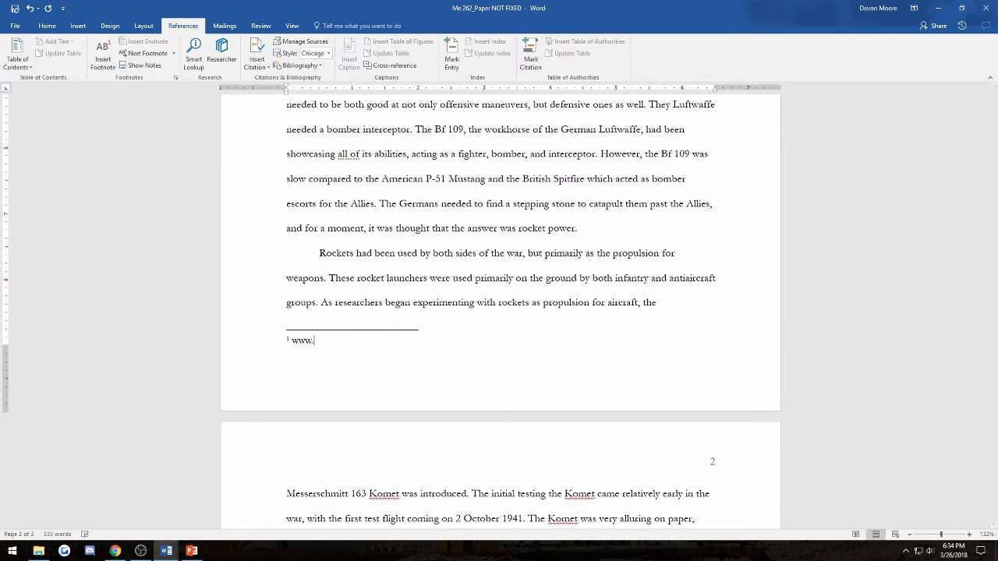
pyautogui.write('wwiihistorypage.com')
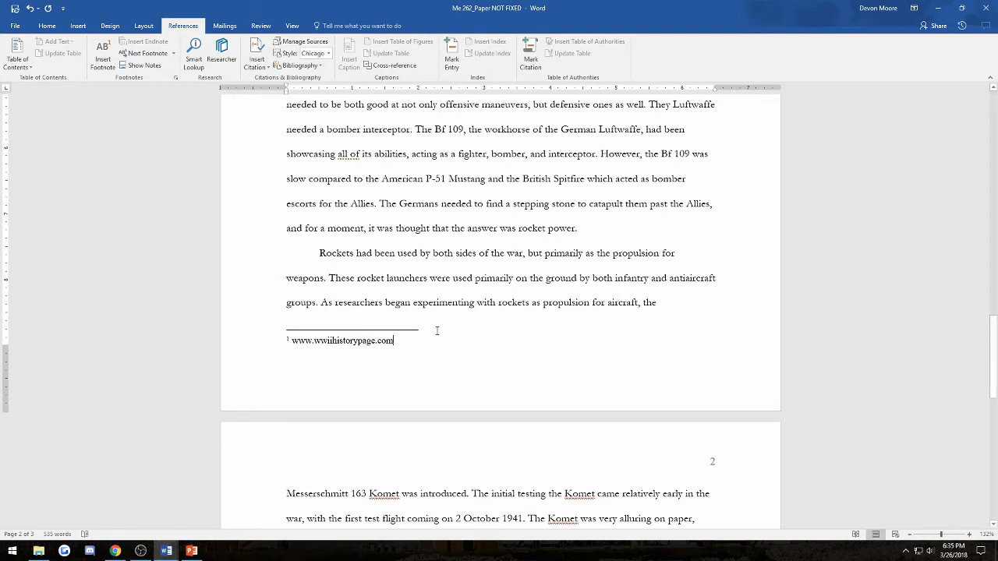
pyautogui.scroll(5, 460, 341)
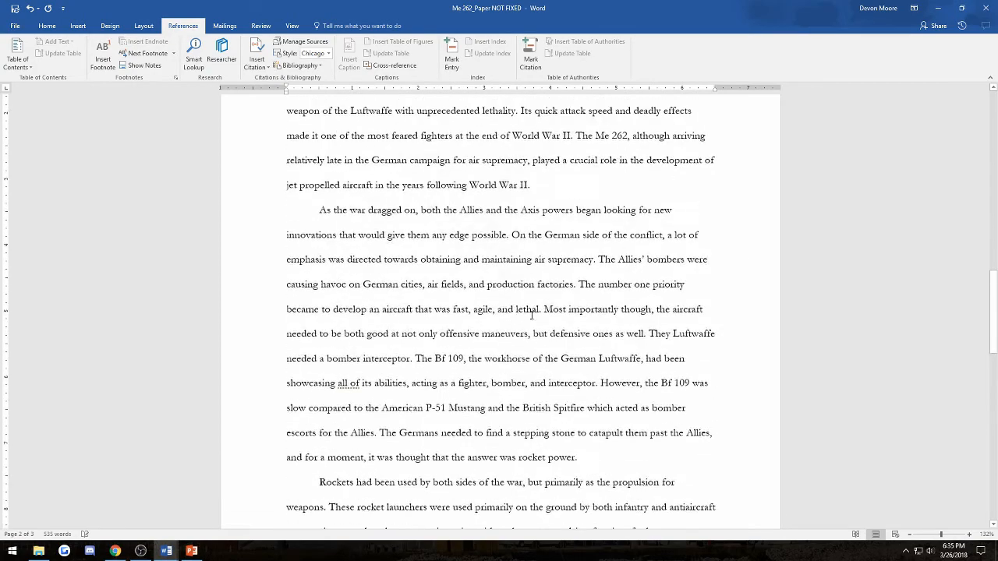
pyautogui.scroll(-4, 531, 315)
pyautogui.scroll(3, 508, 288)
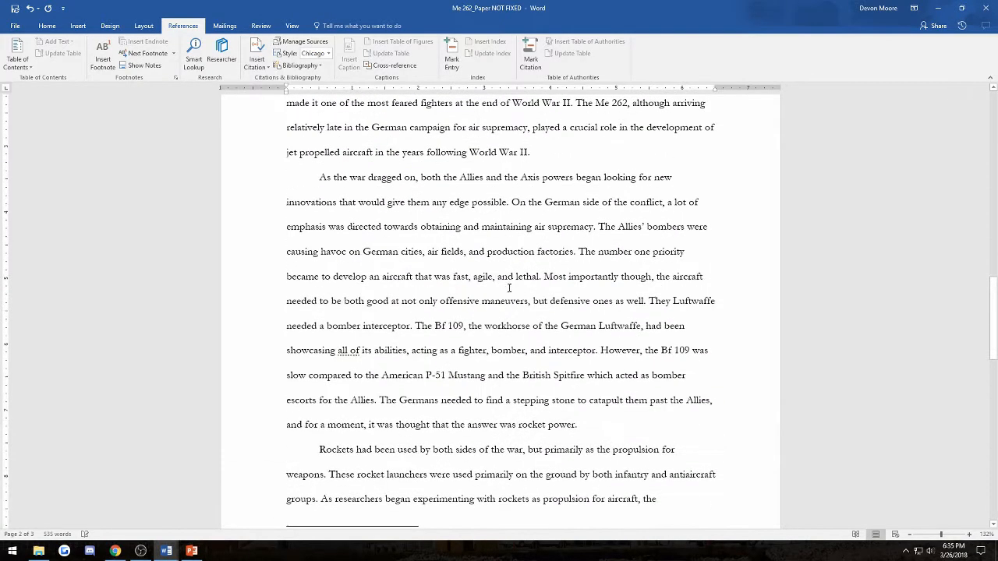
pyautogui.scroll(1, 692, 203)
pyautogui.scroll(-3, 663, 230)
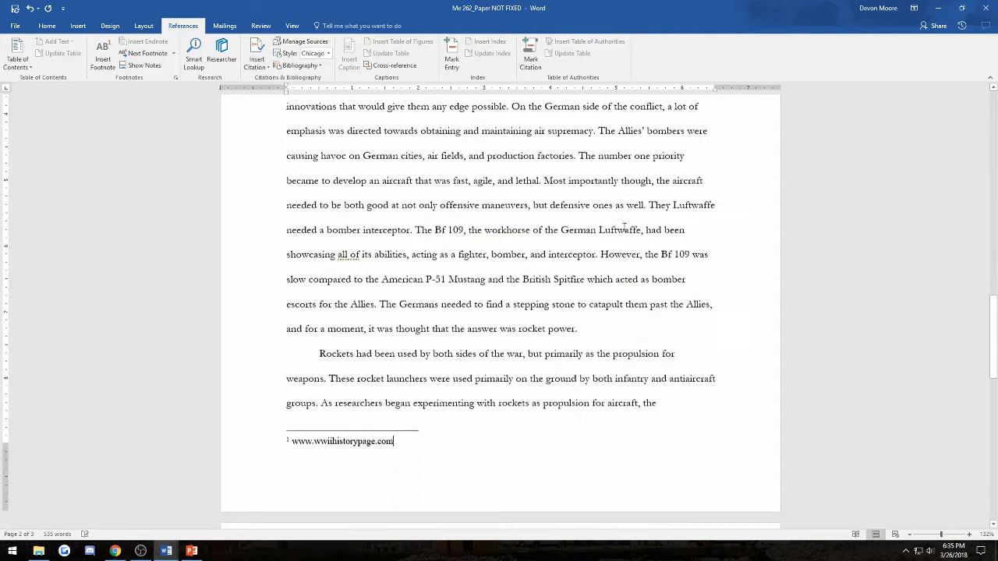
pyautogui.scroll(-2, 624, 228)
pyautogui.write('/pages')
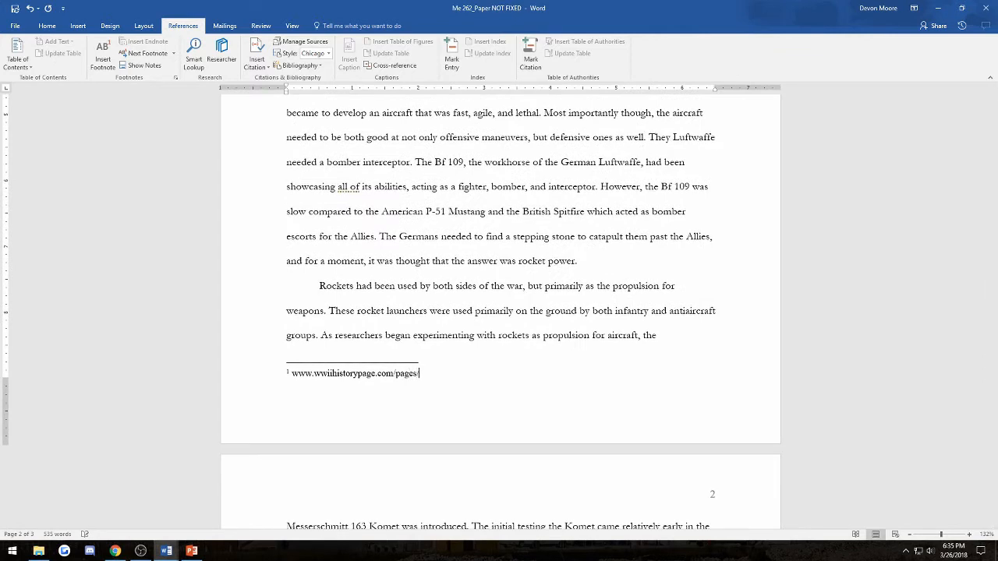
pyautogui.write('/history/me262')
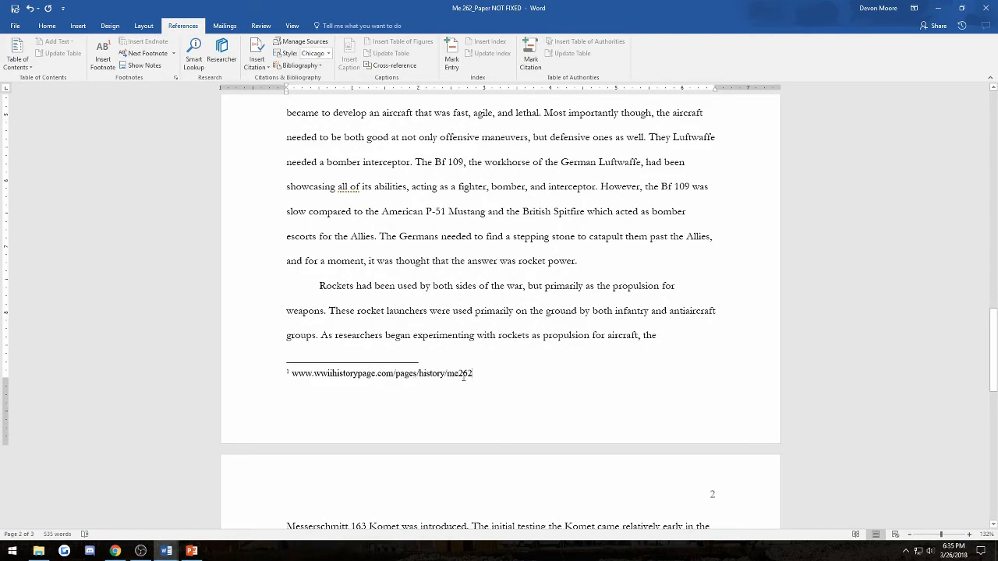
pyautogui.scroll(2, 466, 374)
pyautogui.scroll(-3, 499, 390)
pyautogui.scroll(3, 515, 393)
pyautogui.scroll(-1, 502, 363)
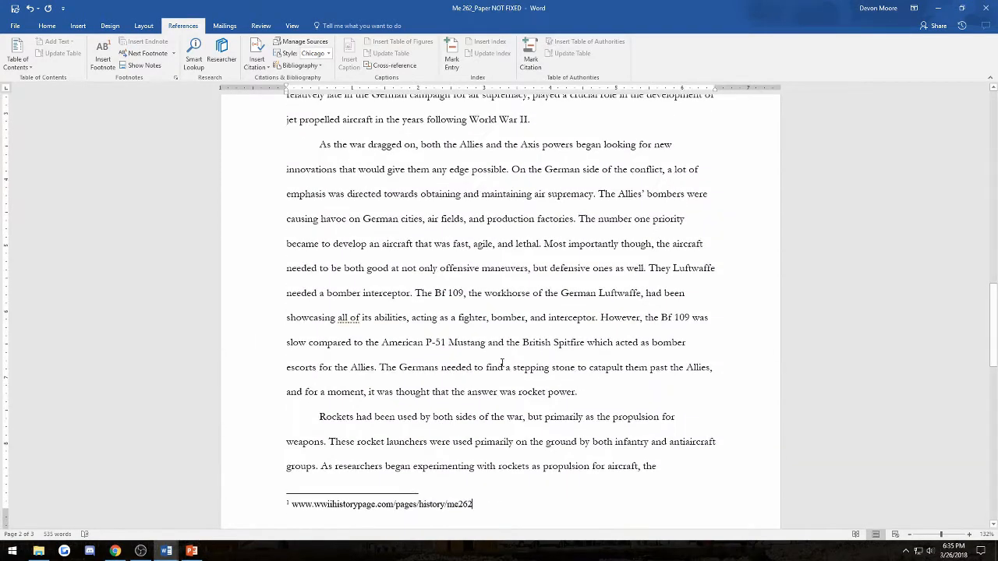
pyautogui.scroll(3, 502, 363)
pyautogui.click(561, 334)
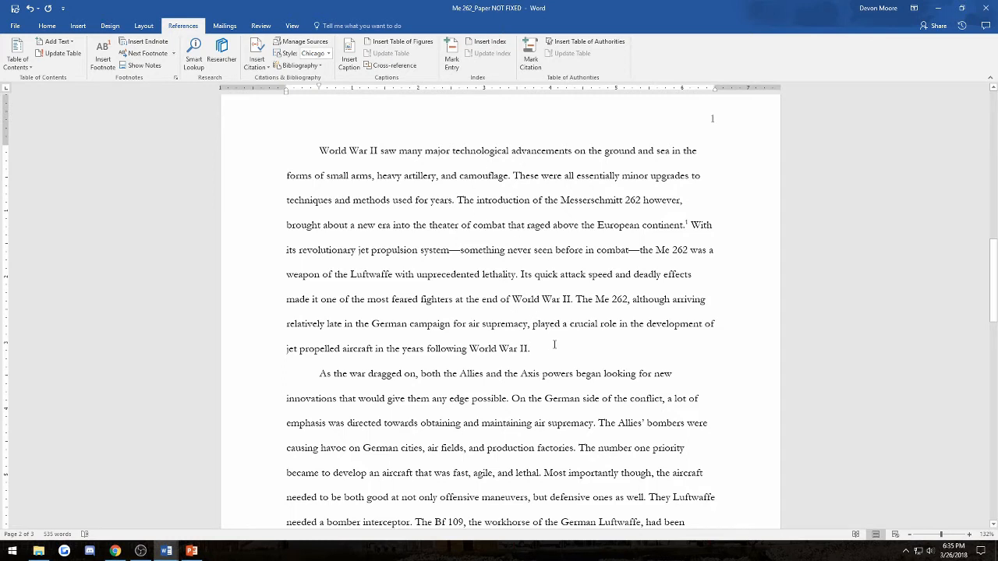
pyautogui.write('(')
pyautogui.press('BackSpace')
pyautogui.write('(www.')
pyautogui.write('ww')
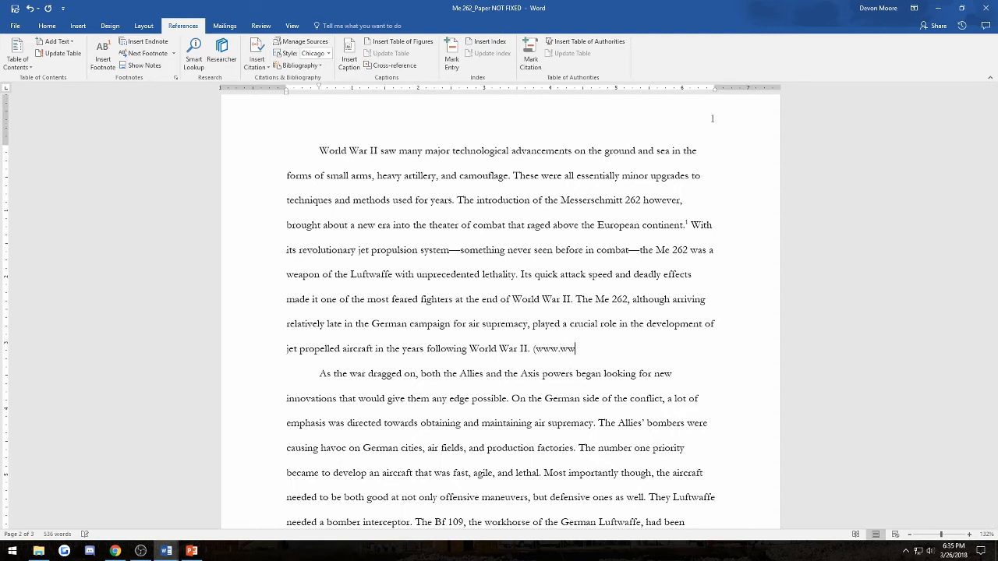
pyautogui.write('iiihistory.com)')
pyautogui.moveTo(535, 349); pyautogui.dragTo(622, 352)
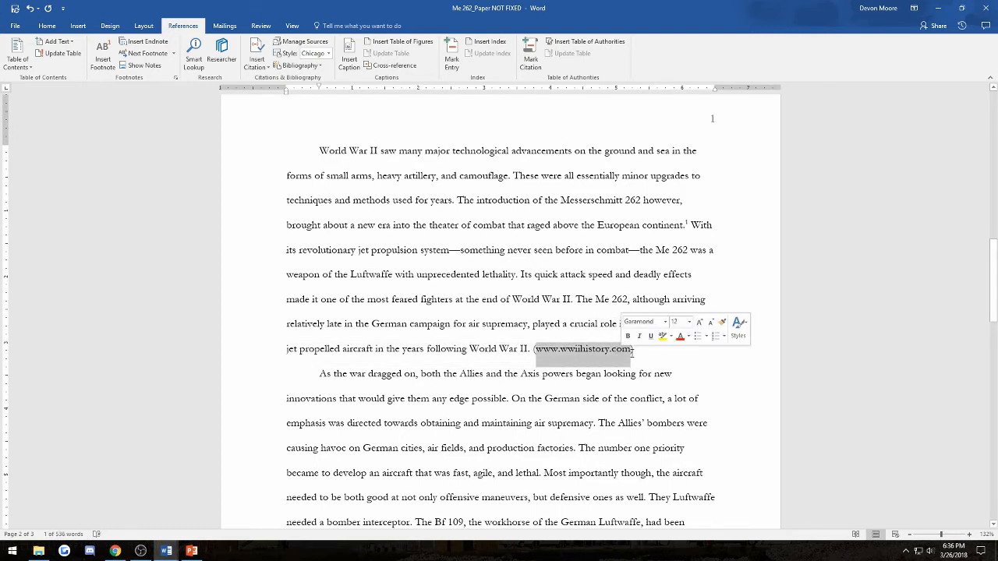
pyautogui.click(632, 352)
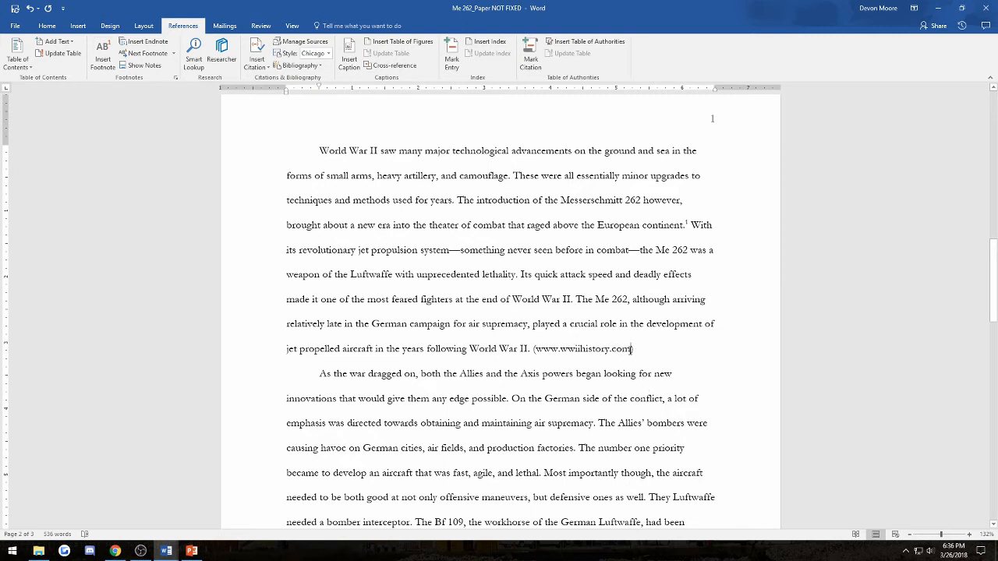
pyautogui.moveTo(631, 349); pyautogui.dragTo(538, 359)
pyautogui.write('Jennings')
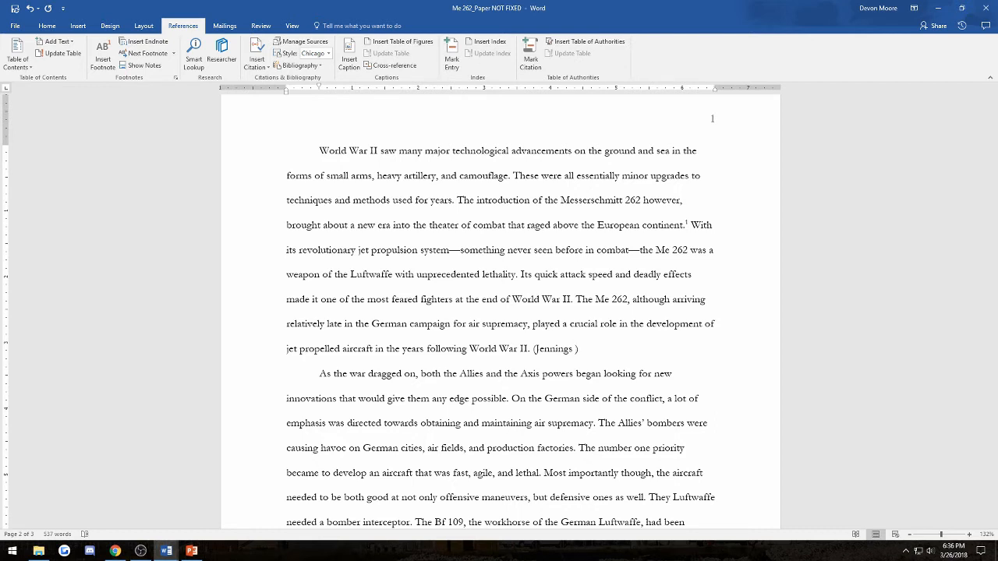
pyautogui.write('45')
pyautogui.press('Right')
pyautogui.write('-47')
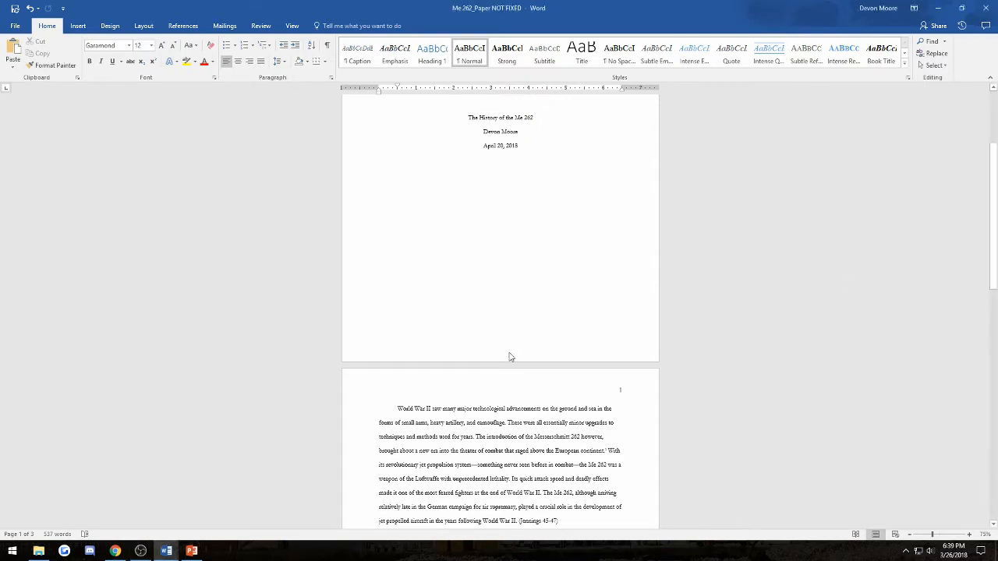
pyautogui.scroll(-3, 511, 357)
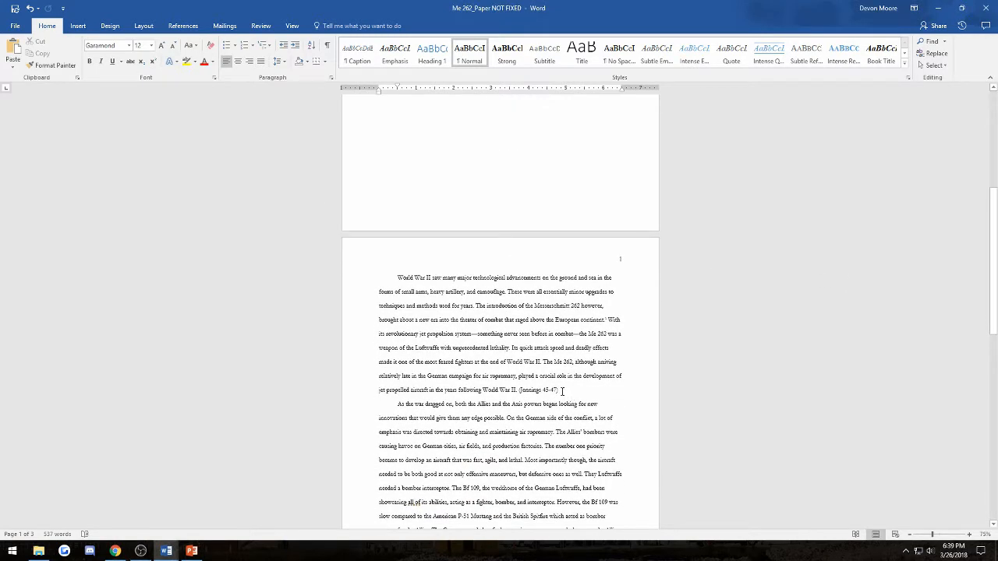
pyautogui.moveTo(562, 390); pyautogui.dragTo(518, 390)
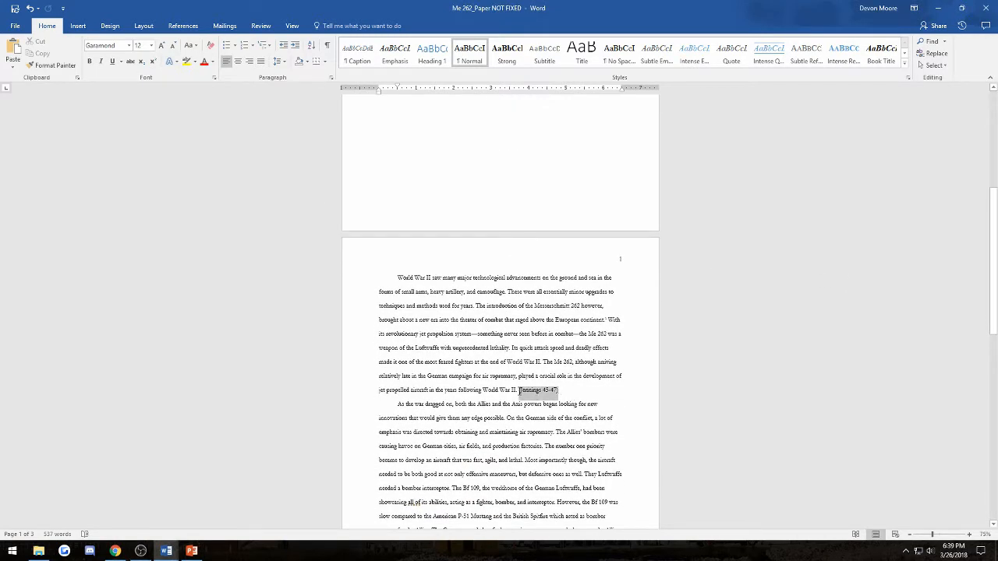
pyautogui.scroll(-3, 545, 258)
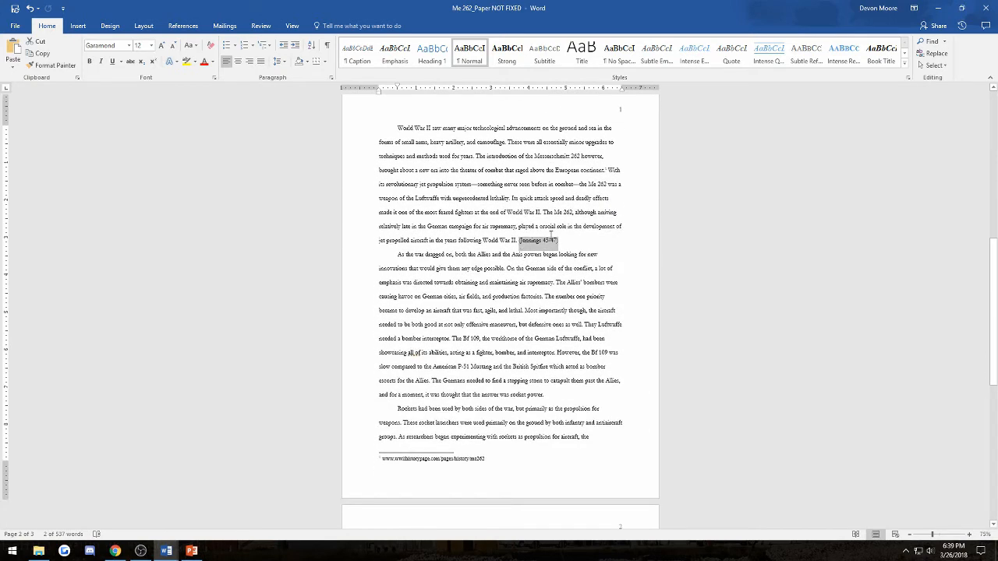
pyautogui.scroll(-1, 467, 394)
pyautogui.click(468, 395)
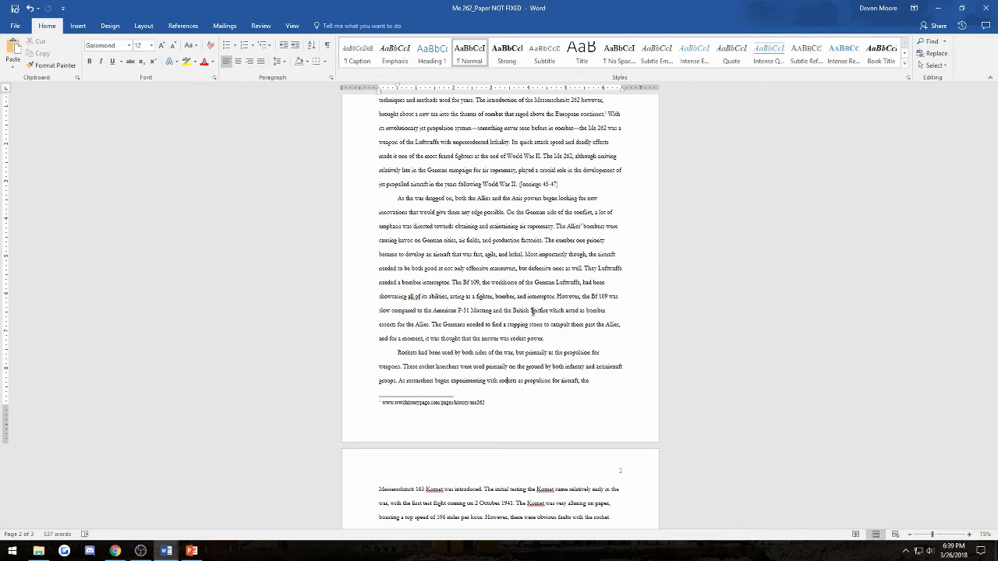
pyautogui.scroll(-5, 532, 310)
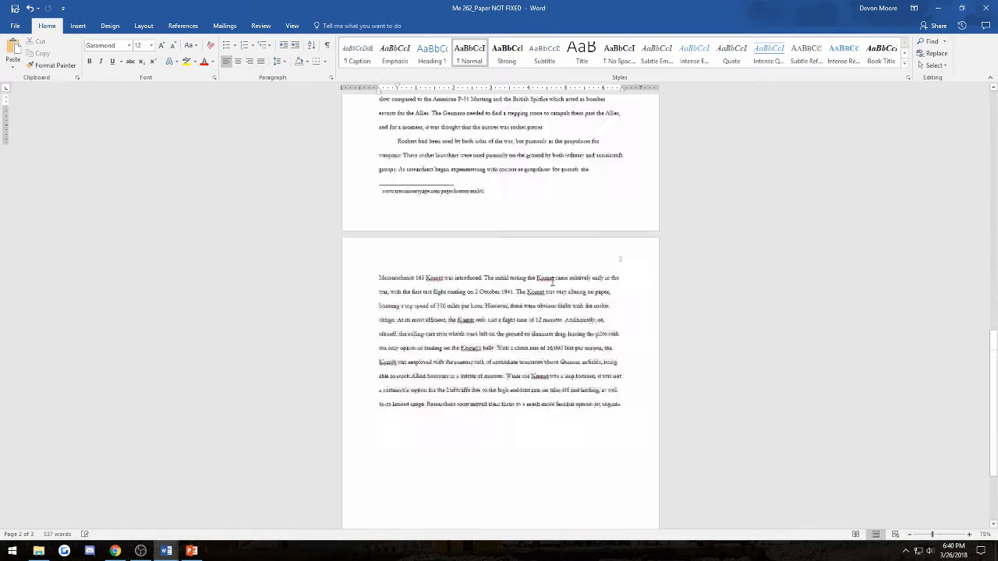
# - Add blank lines below the body text and insert a page break to start a new final page
pyautogui.click(570, 304)
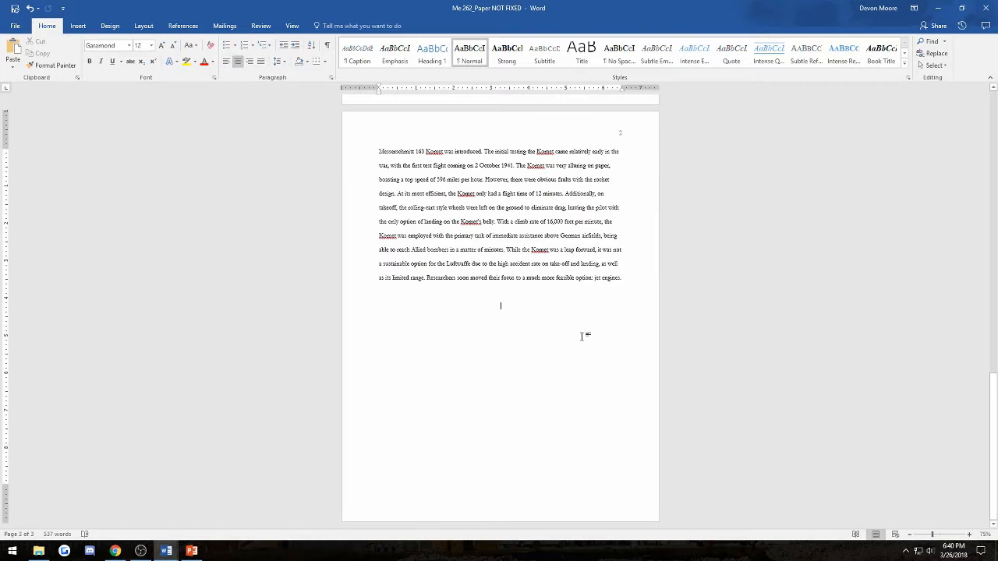
pyautogui.hotkey('ctrl', 'l')
pyautogui.press('Return')
pyautogui.press('Return')
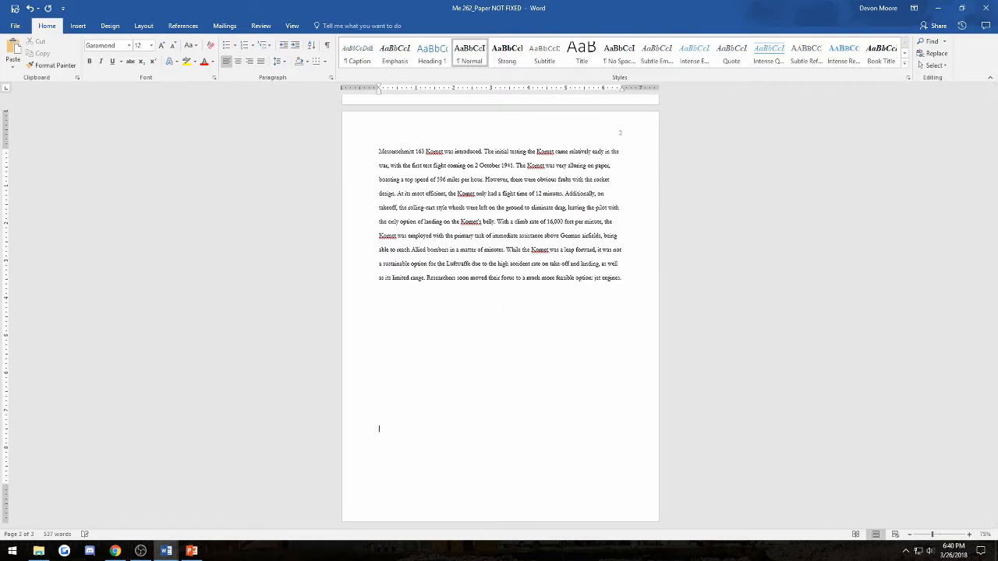
pyautogui.press('Return')
pyautogui.hotkey('ctrl', 'Return')
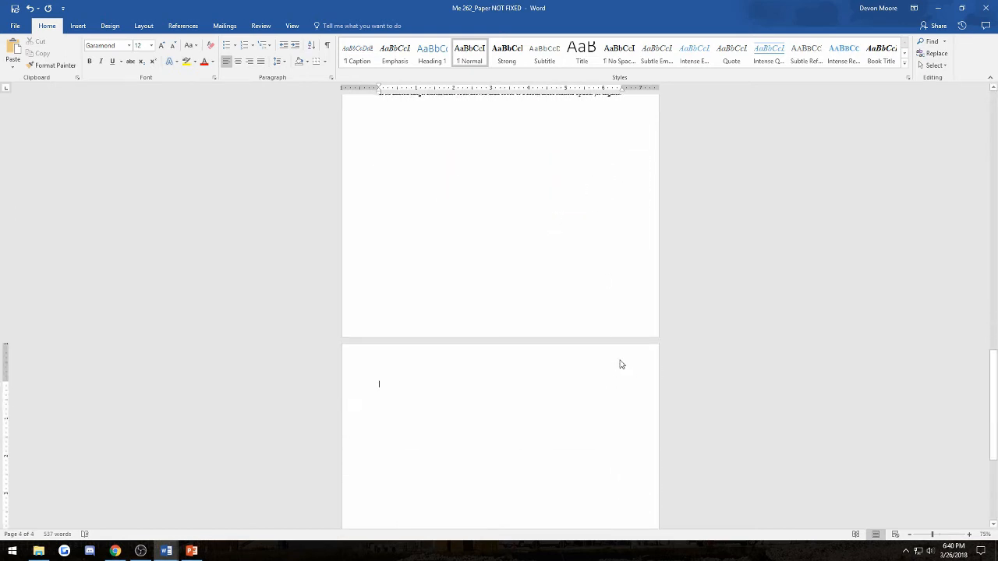
pyautogui.scroll(-2, 546, 335)
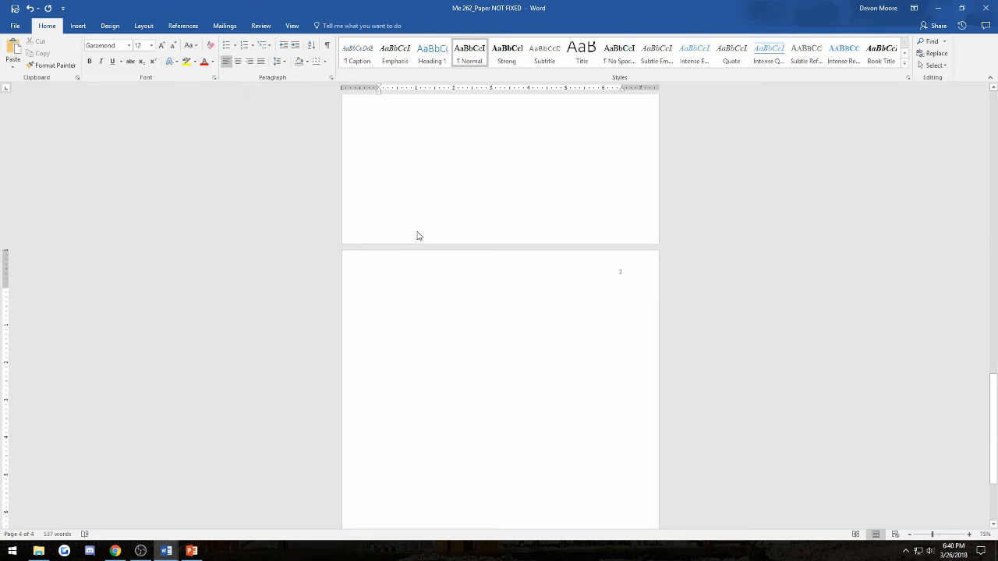
# - Type a correctly spelled, centered 'Bibliography' heading, with the line below left-aligned
pyautogui.write('Bibliography')
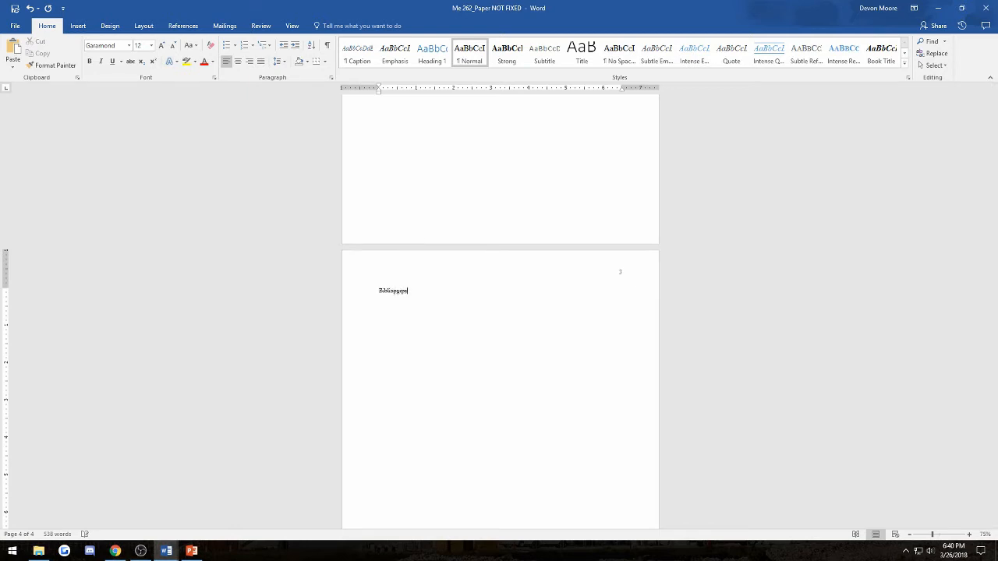
pyautogui.rightClick(401, 290)
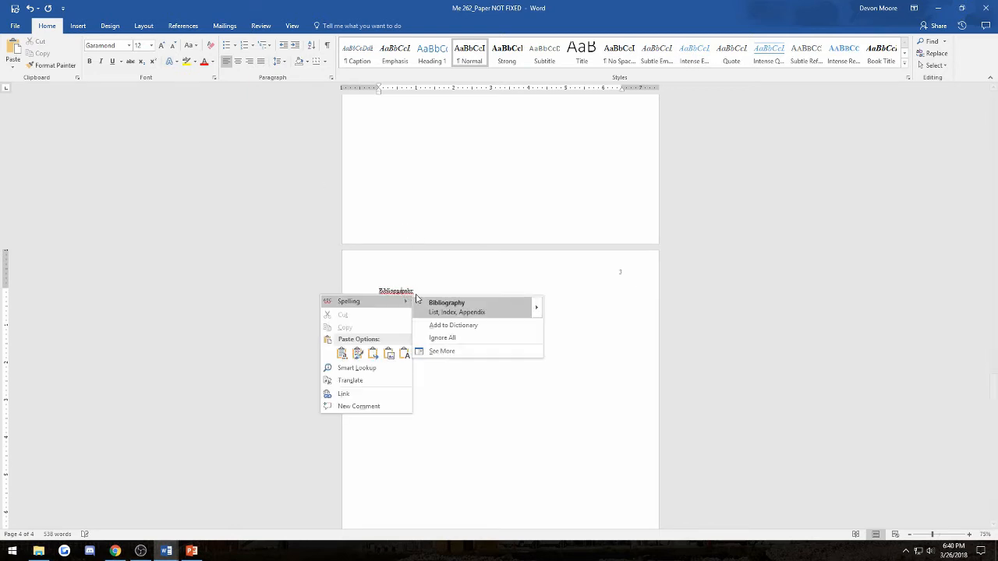
pyautogui.click(440, 300)
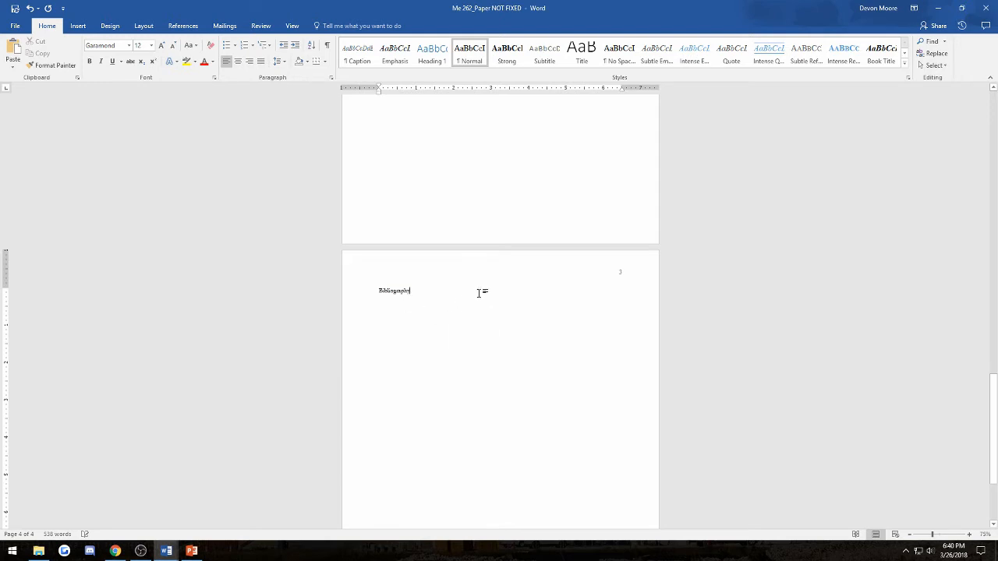
pyautogui.moveTo(434, 310); pyautogui.dragTo(350, 305)
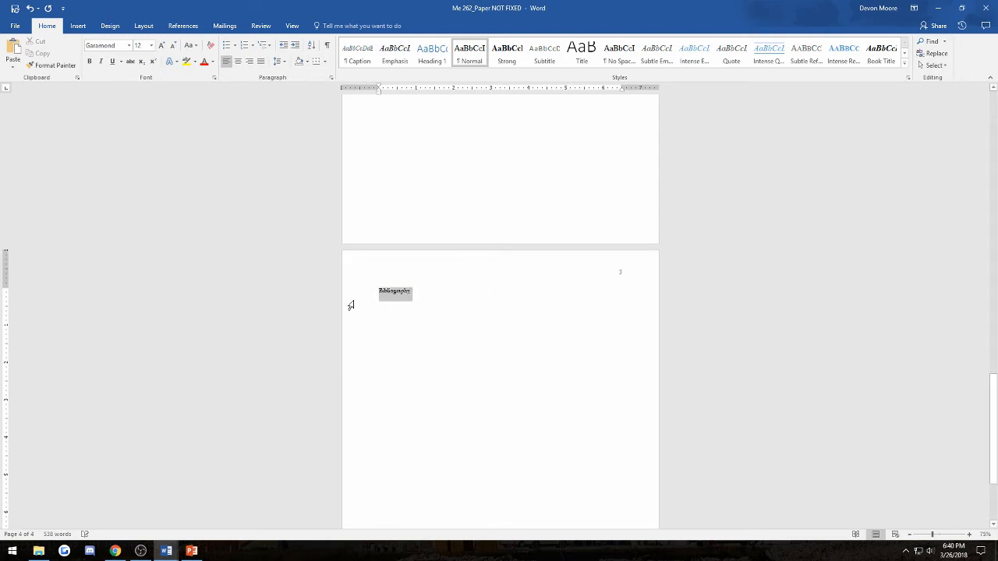
pyautogui.click(238, 61)
pyautogui.click(537, 308)
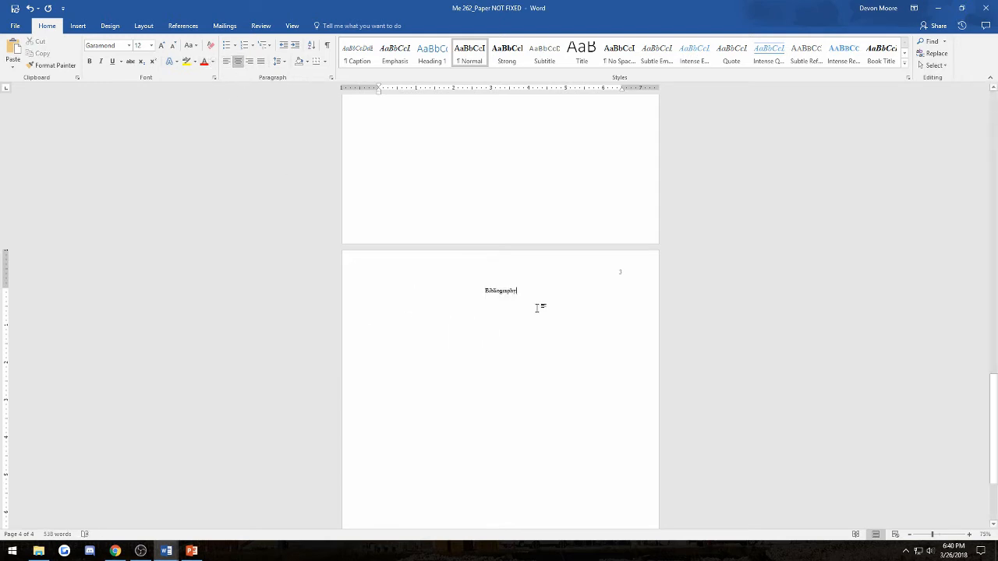
pyautogui.click(230, 64)
# - Copy all eight entries from the bibliography example document, then switch back to the Me 262 paper
pyautogui.moveTo(166, 551)
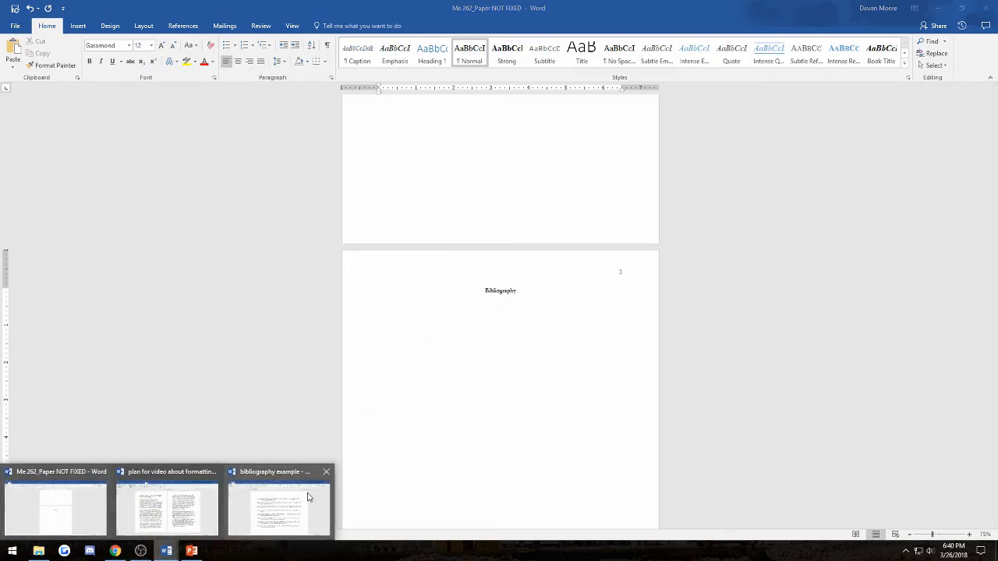
pyautogui.click(246, 508)
pyautogui.click(478, 381)
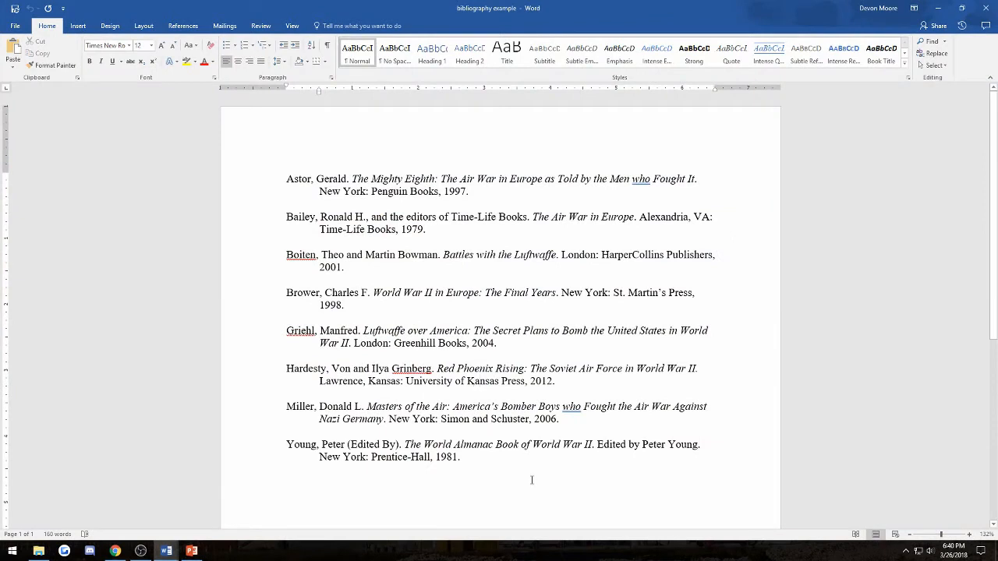
pyautogui.moveTo(517, 466); pyautogui.dragTo(237, 160)
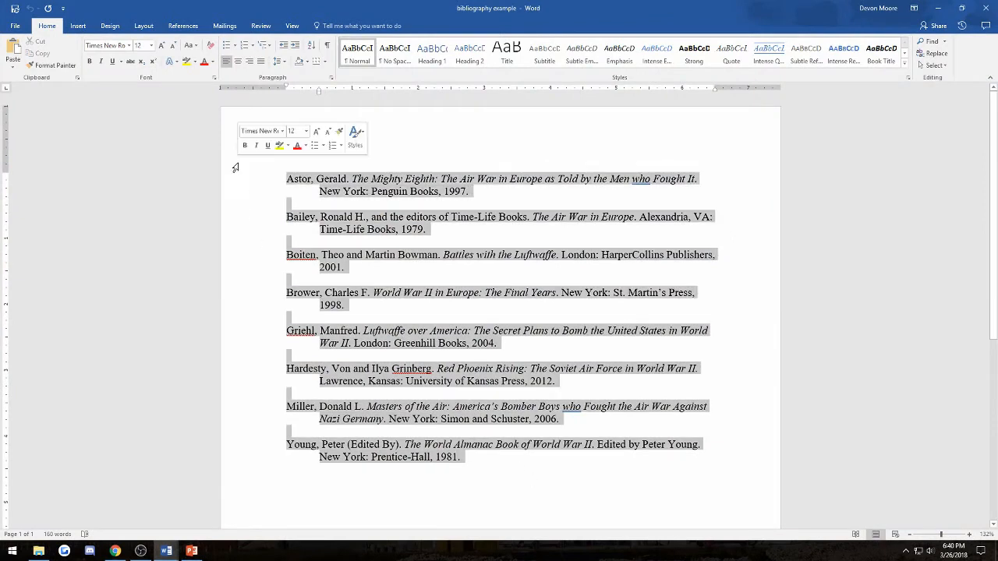
pyautogui.rightClick(380, 223)
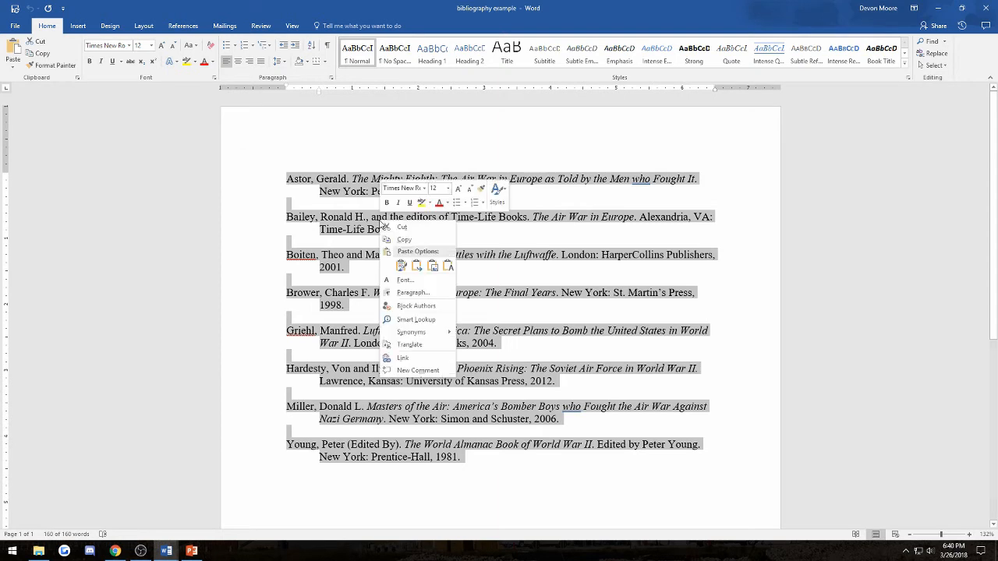
pyautogui.click(406, 240)
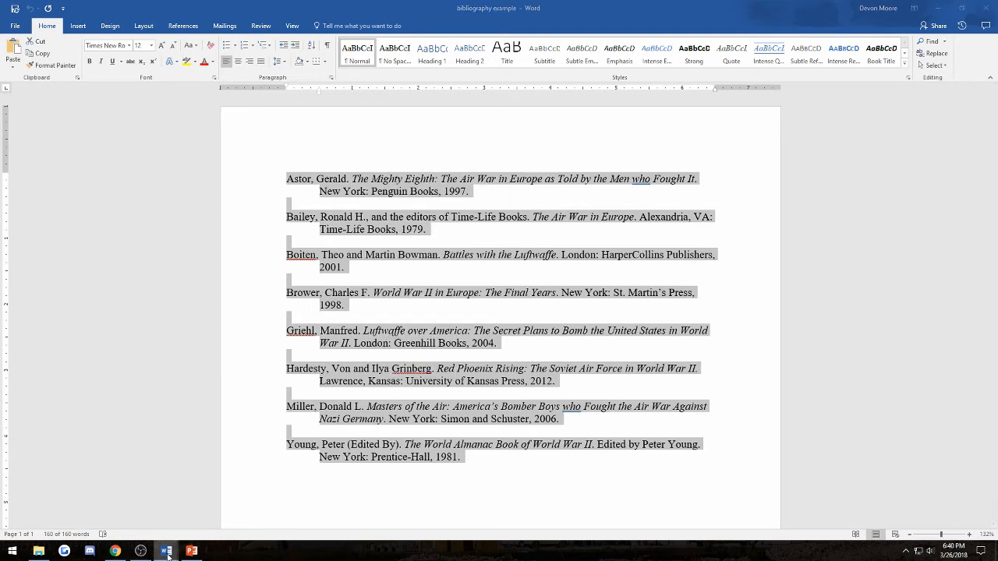
pyautogui.click(166, 551)
pyautogui.click(71, 504)
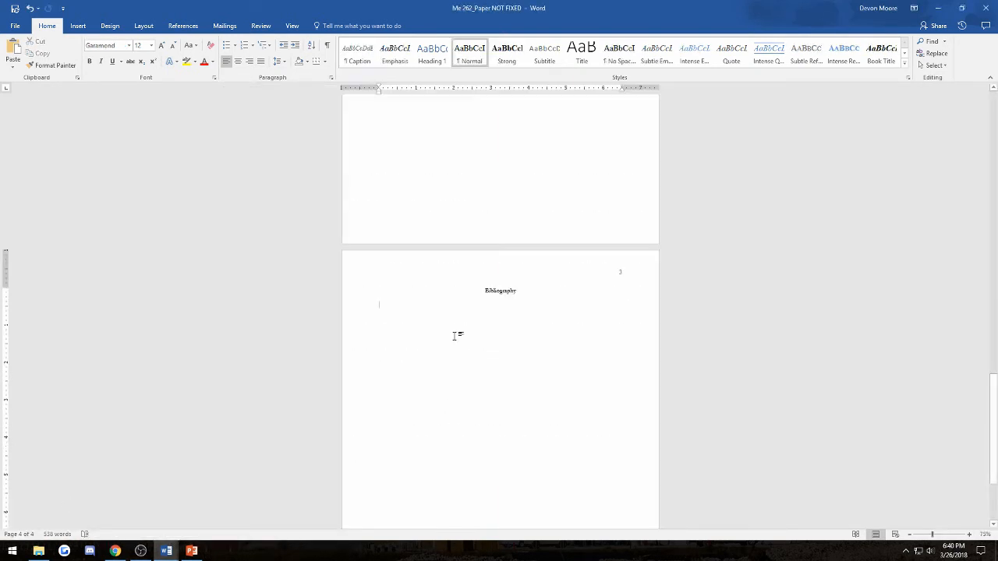
# - Paste the copied entries under the Bibliography heading using Keep Source Formatting
pyautogui.rightClick(443, 314)
pyautogui.click(481, 359)
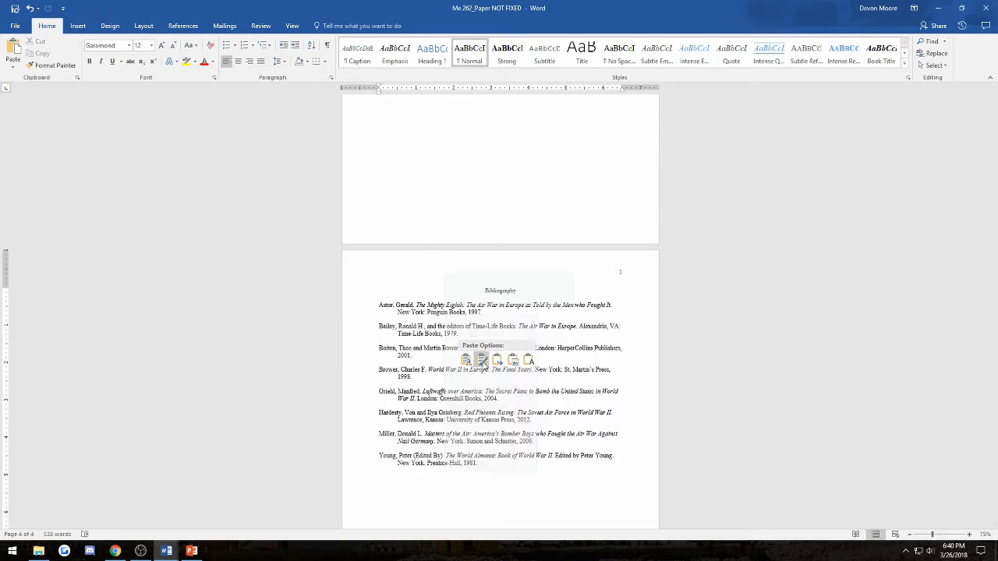
pyautogui.click(481, 360)
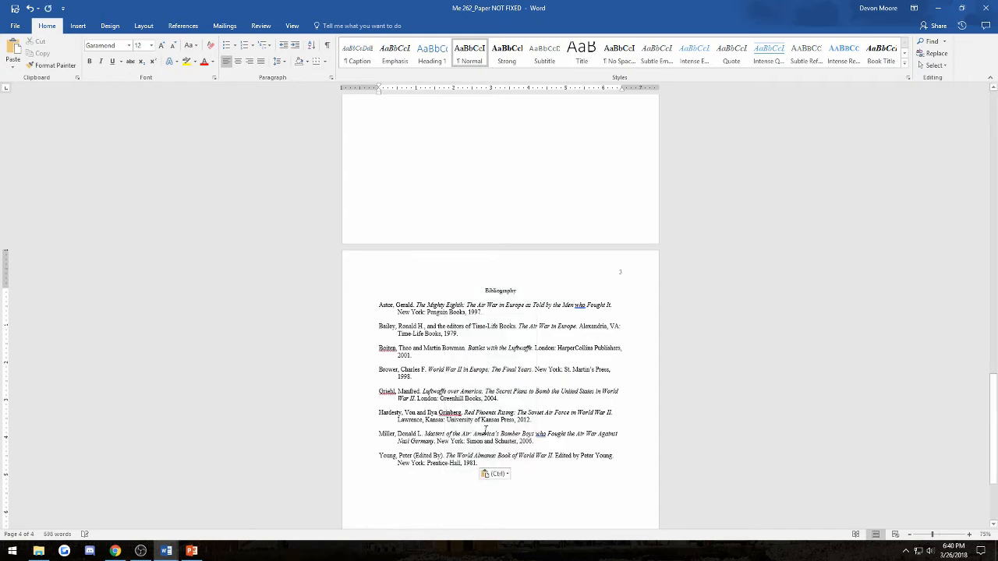
pyautogui.scroll(-1, 445, 366)
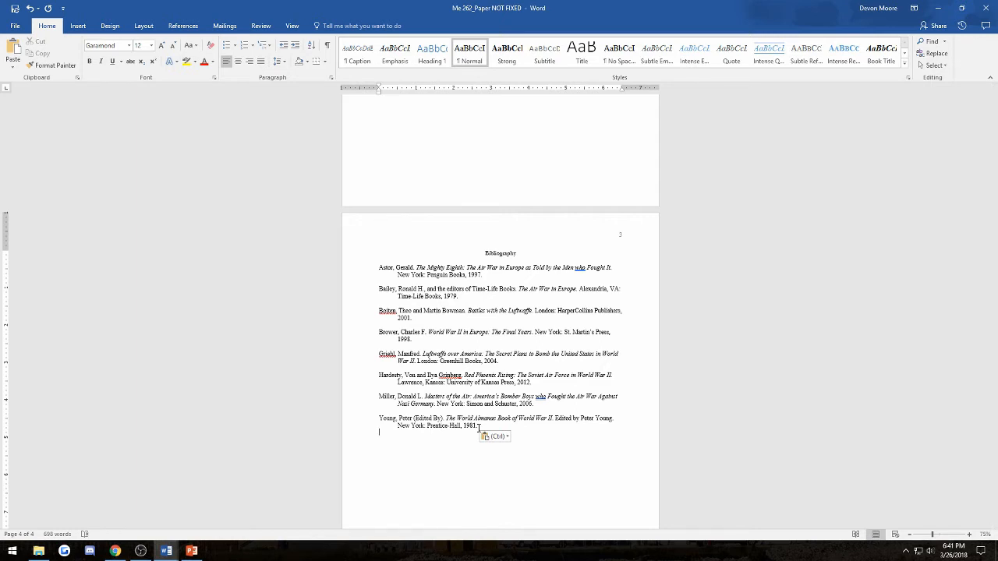
# - Check the heading and Astor entry formatting, then select the whole bibliography
pyautogui.click(449, 326)
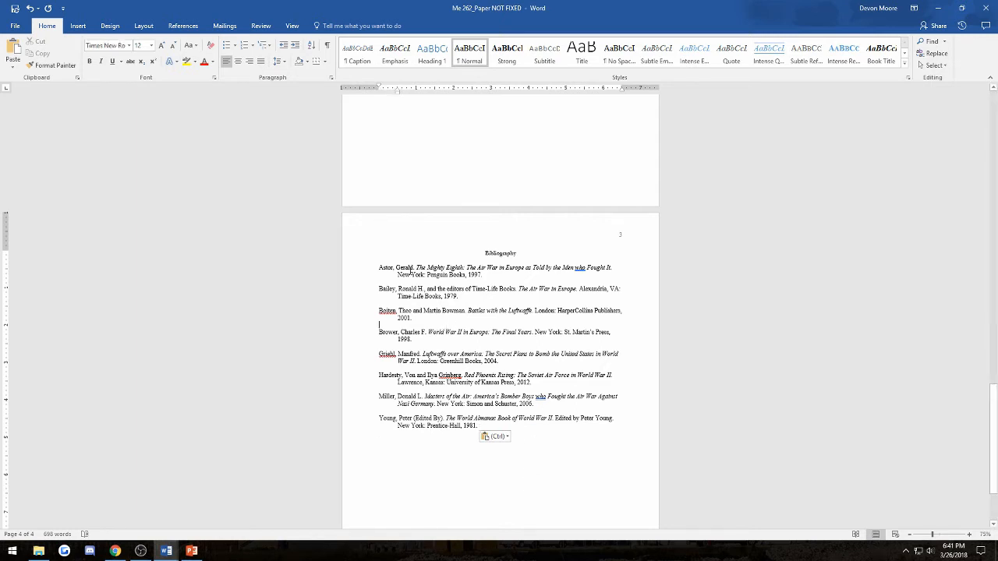
pyautogui.click(373, 274)
pyautogui.moveTo(380, 268); pyautogui.dragTo(405, 283)
pyautogui.click(402, 282)
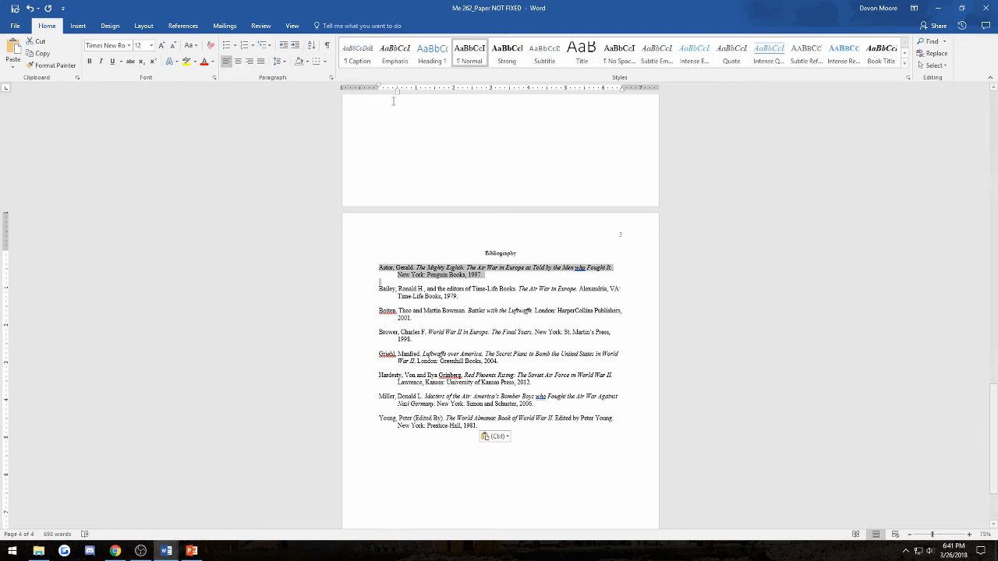
pyautogui.click(441, 257)
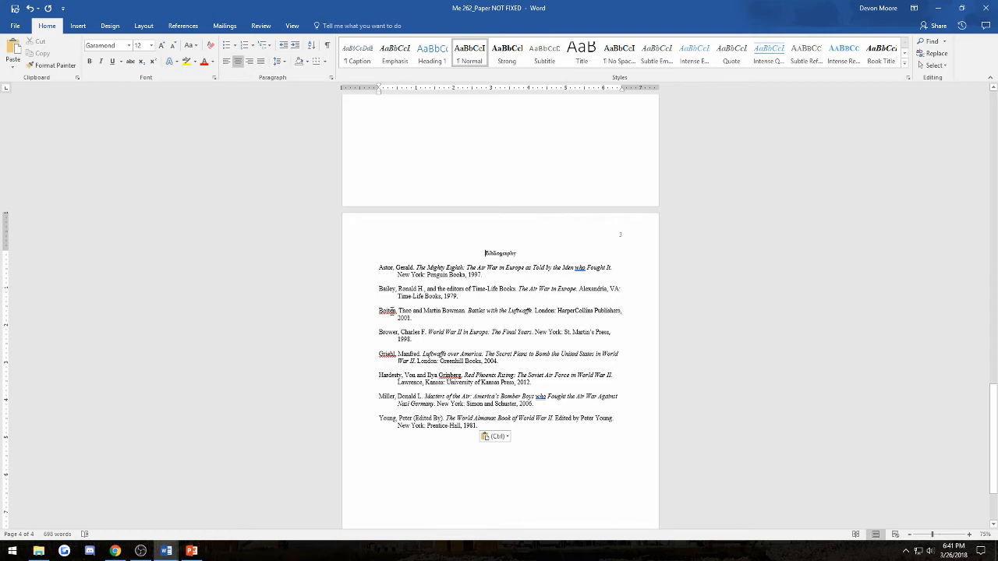
pyautogui.click(489, 278)
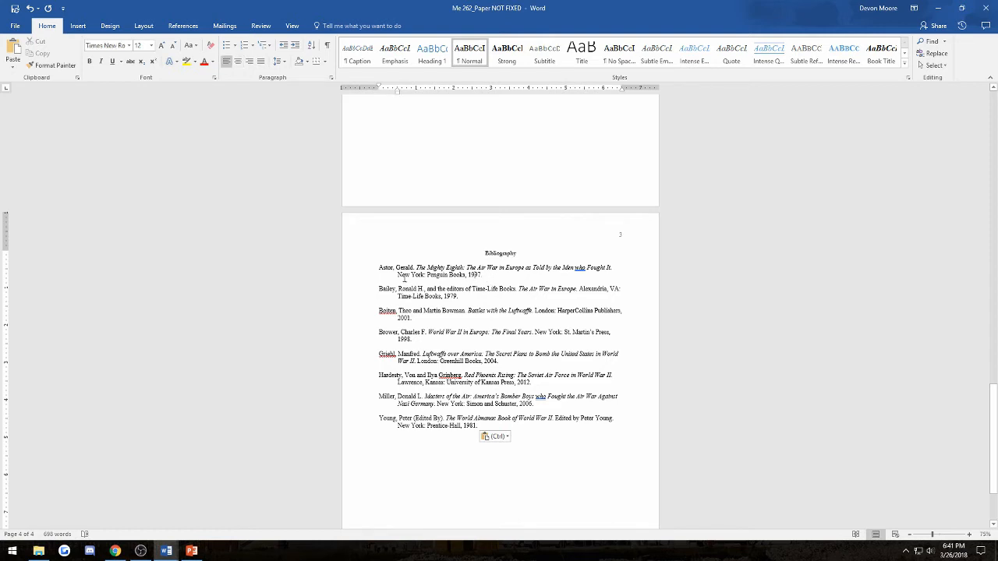
pyautogui.click(394, 284)
pyautogui.click(552, 456)
pyautogui.moveTo(522, 392); pyautogui.dragTo(475, 260)
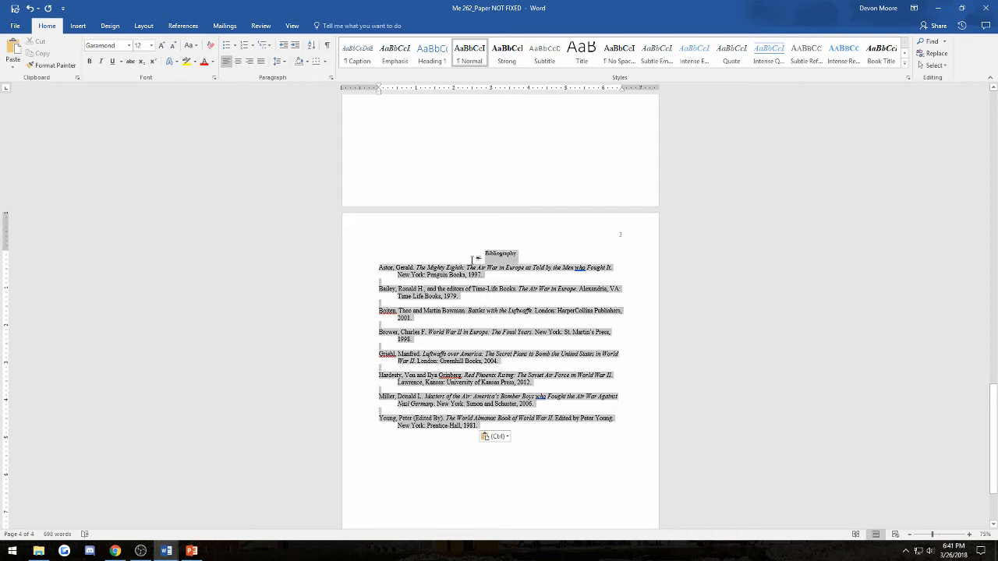
pyautogui.click(500, 323)
# - Type four lines of test text below page 3's last paragraph
pyautogui.scroll(5, 509, 231)
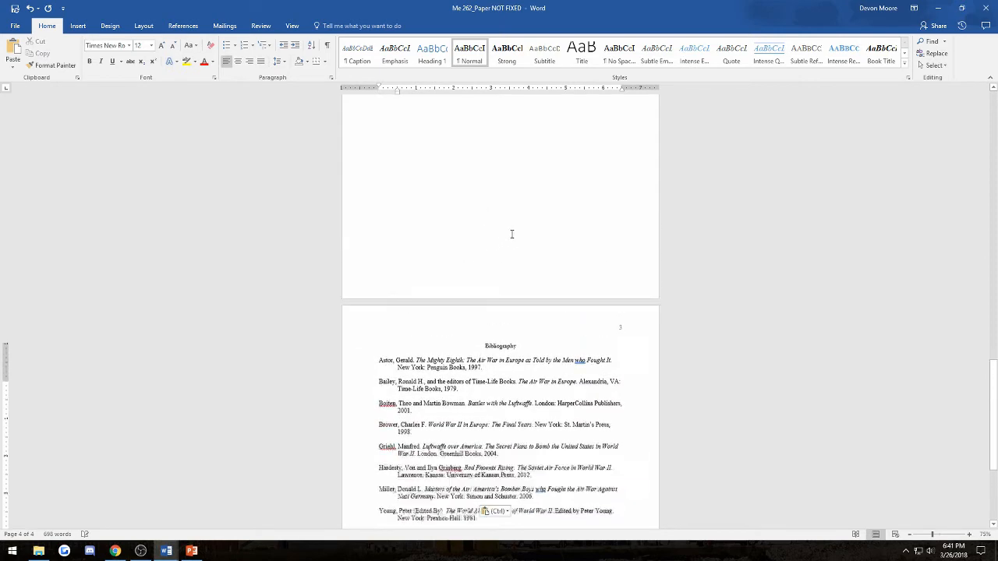
pyautogui.click(555, 268)
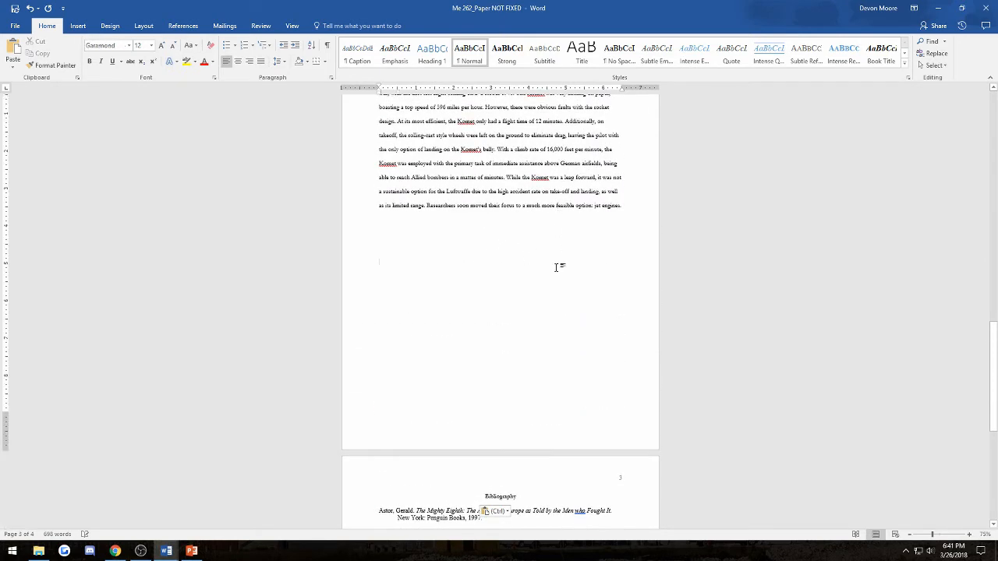
pyautogui.write('asjkdfhkasjhdkjahskdjas')
pyautogui.press('Return')
pyautogui.write('asjkdfhaksjhdkjahsd')
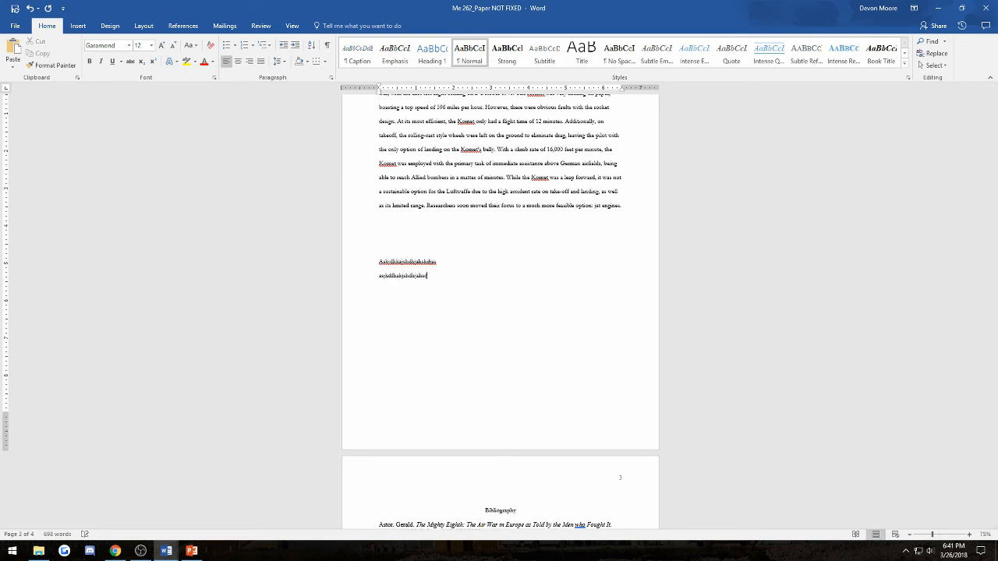
pyautogui.press('Return')
pyautogui.write('asjkdhkasjhdkjashd')
pyautogui.press('Return')
pyautogui.write('asdf')
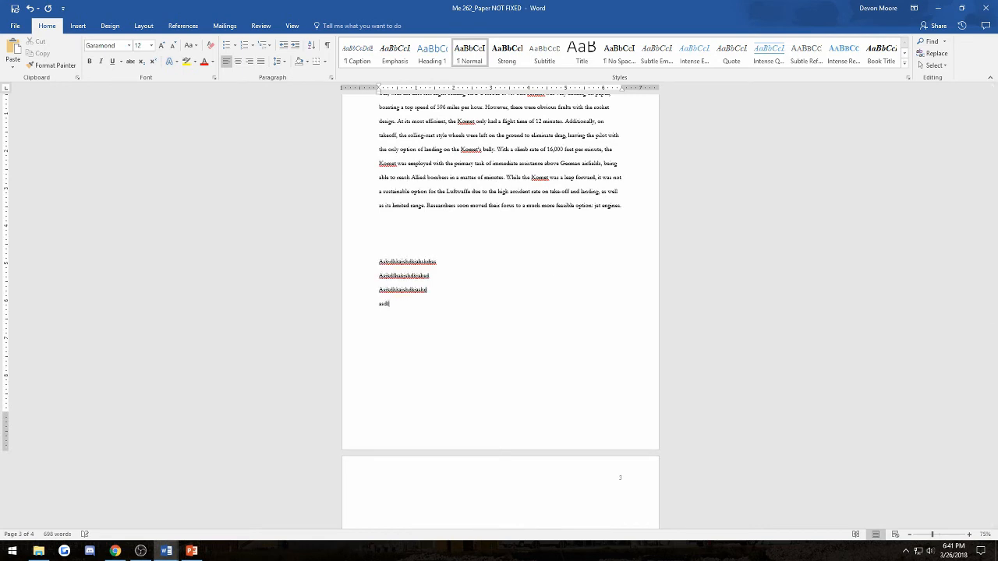
pyautogui.write('kjhashdjhajjsdhas')
pyautogui.press('Return')
# - Delete the four stray test lines from the end of page 3
pyautogui.scroll(-8, 618, 111)
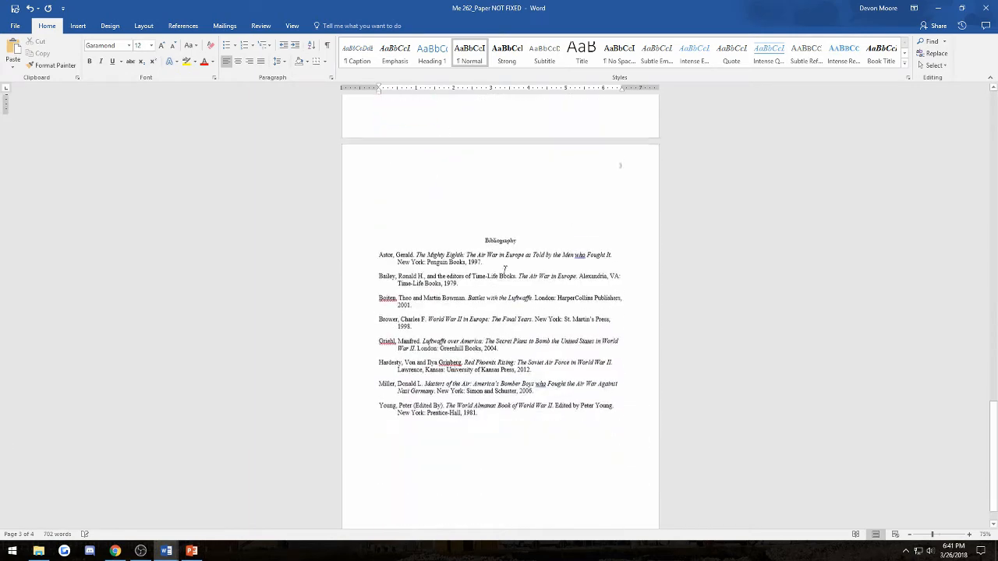
pyautogui.scroll(6, 518, 273)
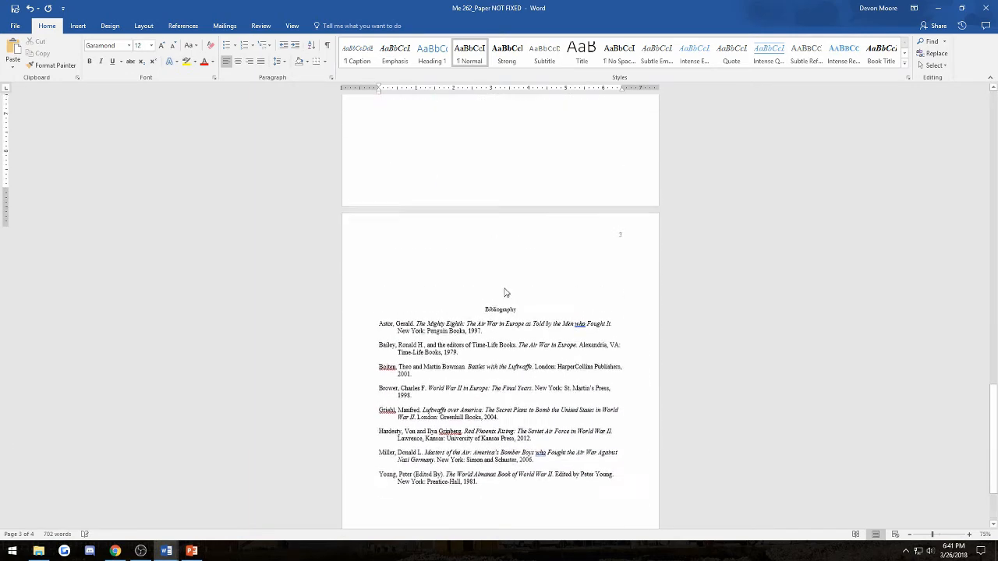
pyautogui.moveTo(460, 236); pyautogui.dragTo(384, 185)
pyautogui.press('Delete')
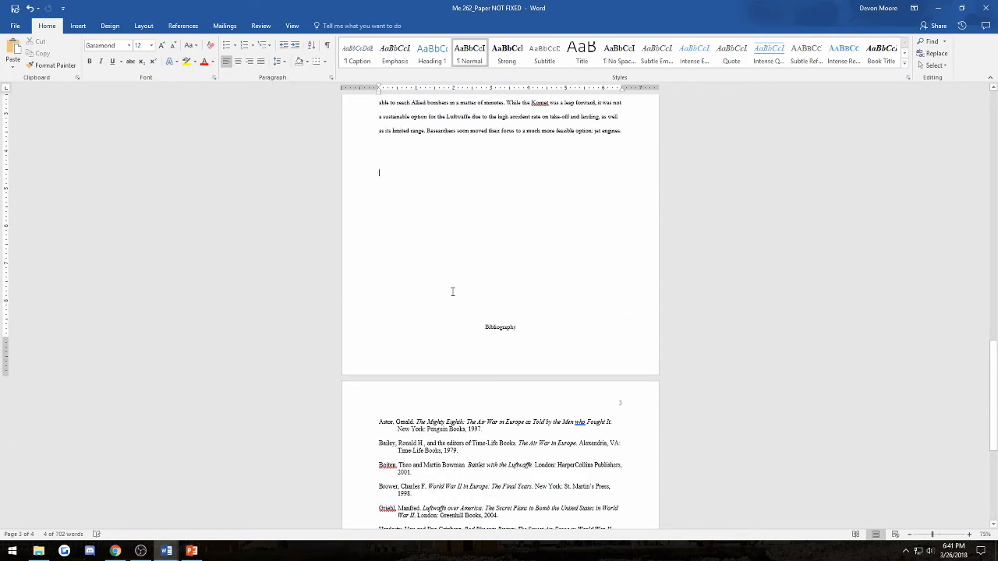
# - Add an empty line after the last paragraph and select the Bibliography down to the blank line
pyautogui.click(498, 314)
pyautogui.press('Return')
pyautogui.scroll(-3, 503, 316)
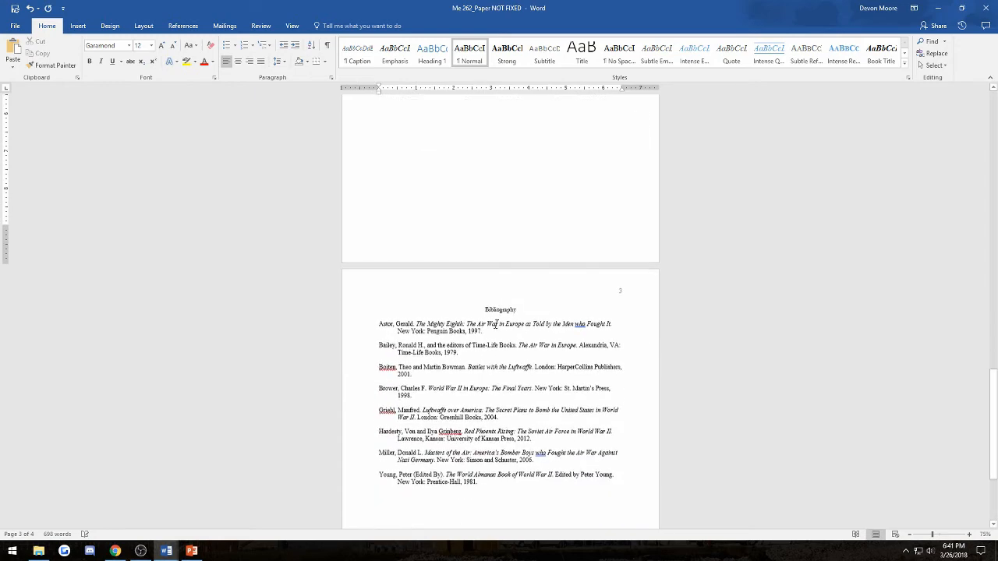
pyautogui.scroll(-2, 491, 296)
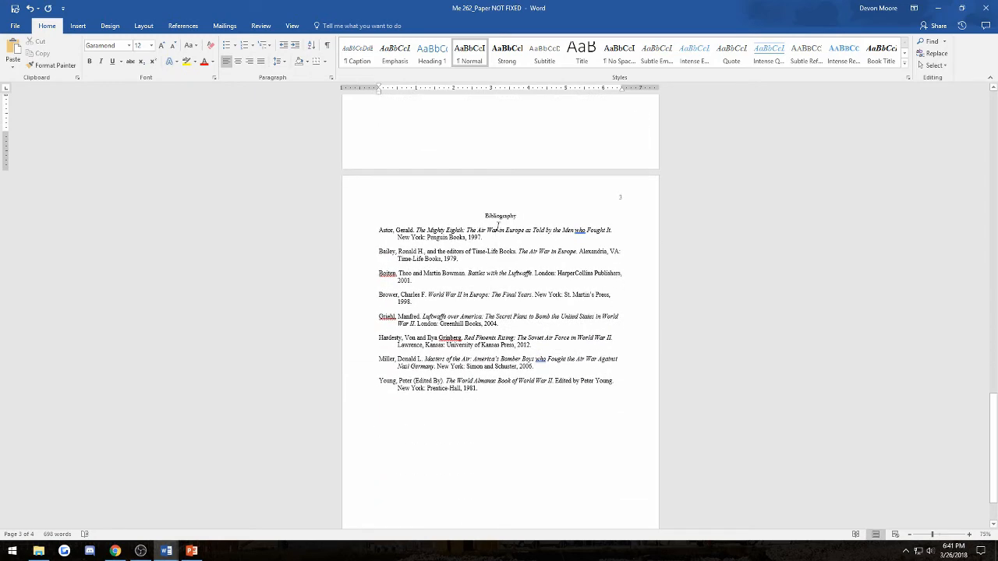
pyautogui.scroll(-3, 514, 230)
pyautogui.scroll(3, 577, 234)
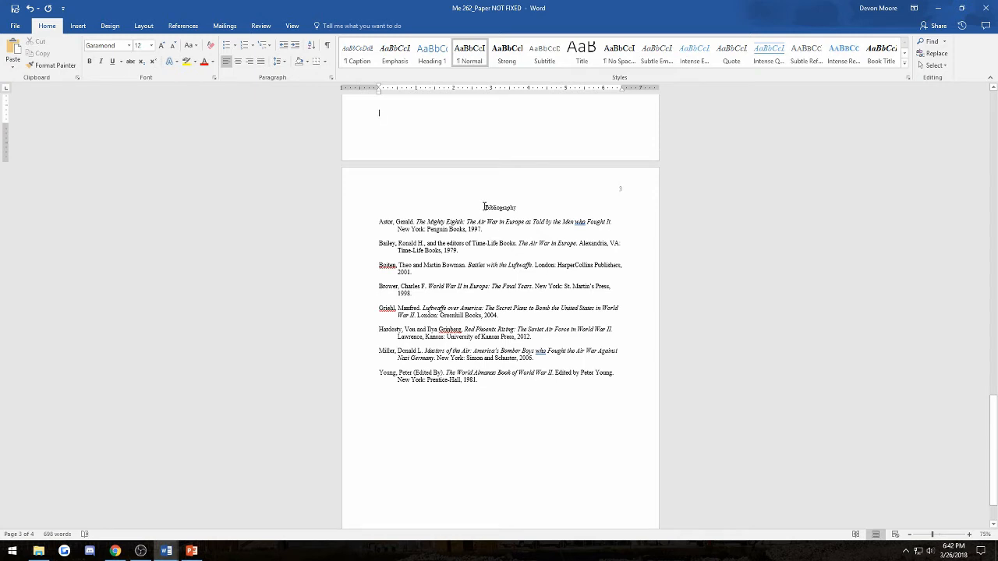
pyautogui.moveTo(483, 206); pyautogui.dragTo(528, 421)
# - Select the Me 262 paper's text in Word Online, starting from the title line
pyautogui.click(531, 420)
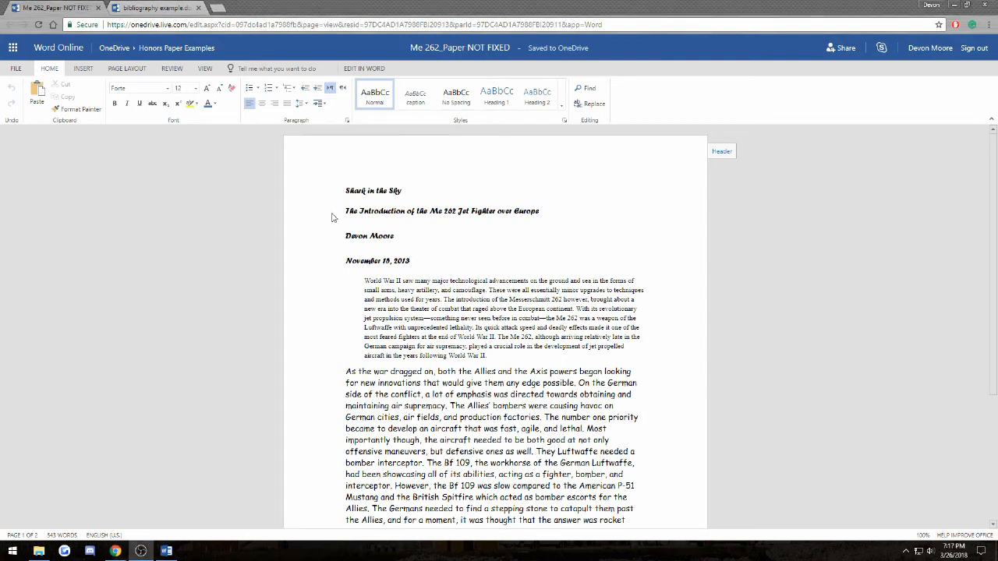
pyautogui.click(430, 242)
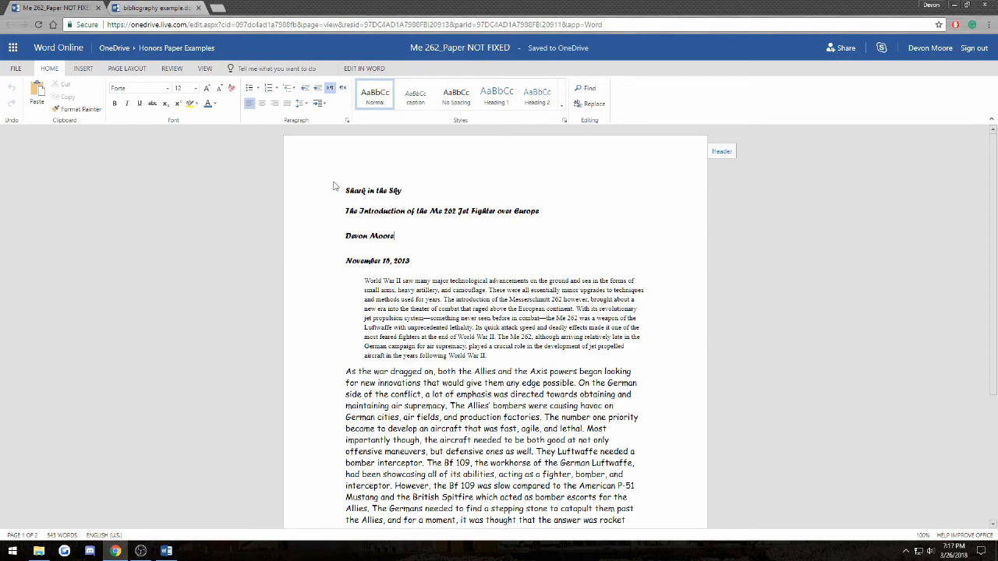
pyautogui.moveTo(346, 190); pyautogui.dragTo(567, 473)
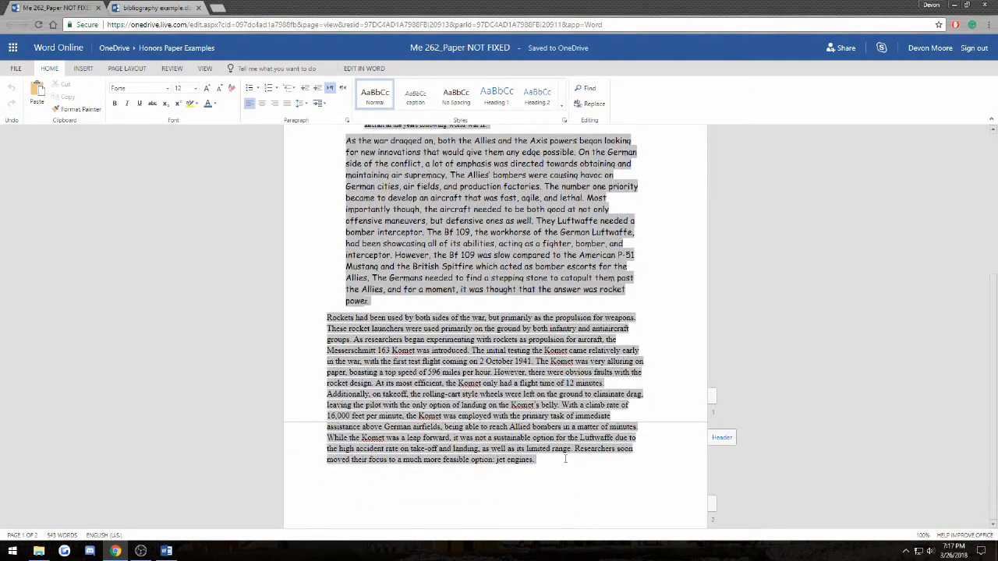
# - Set all of the paper's text to Times New Roman at size 12
pyautogui.scroll(3, 567, 470)
pyautogui.click(156, 86)
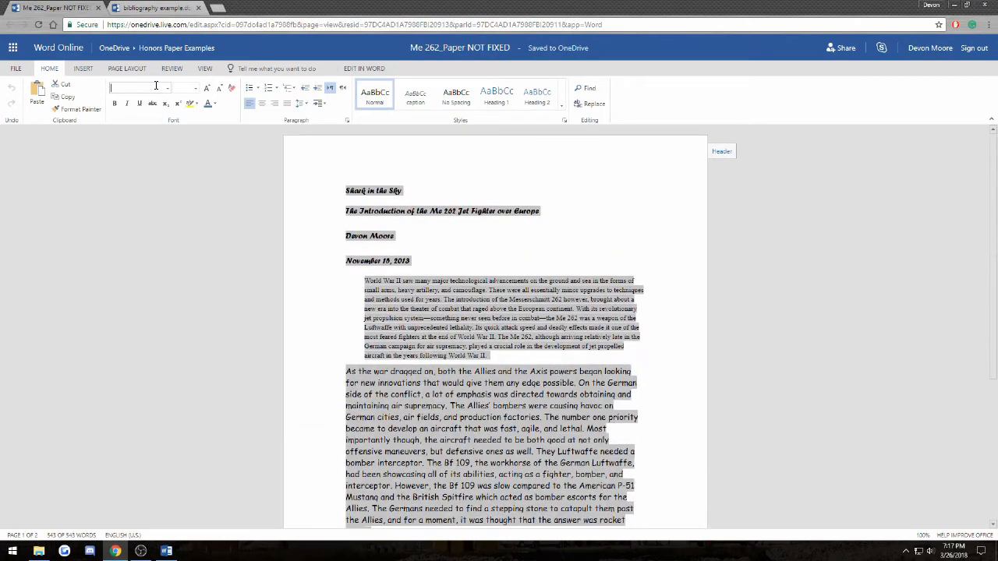
pyautogui.write('times')
pyautogui.click(168, 88)
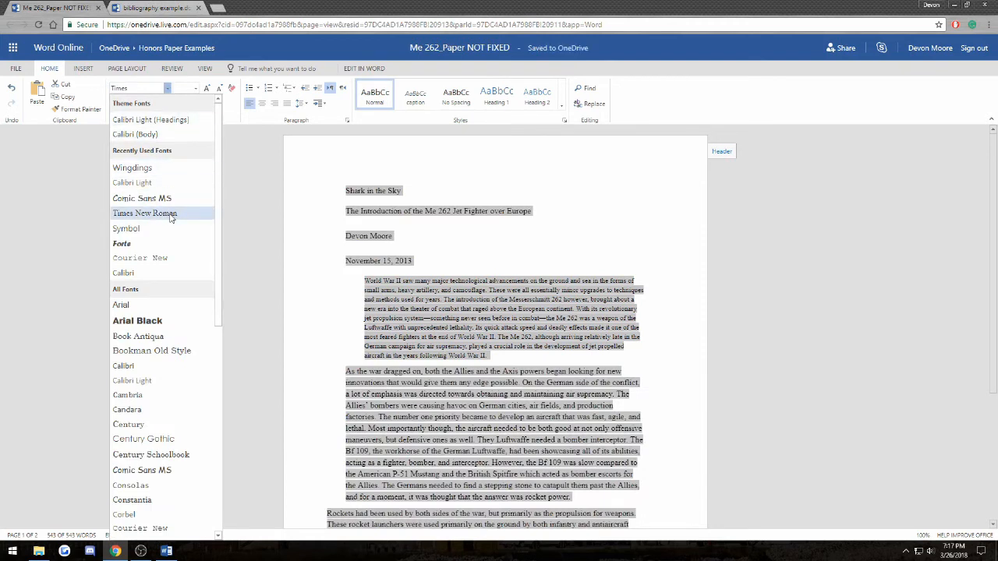
pyautogui.click(171, 216)
pyautogui.click(196, 89)
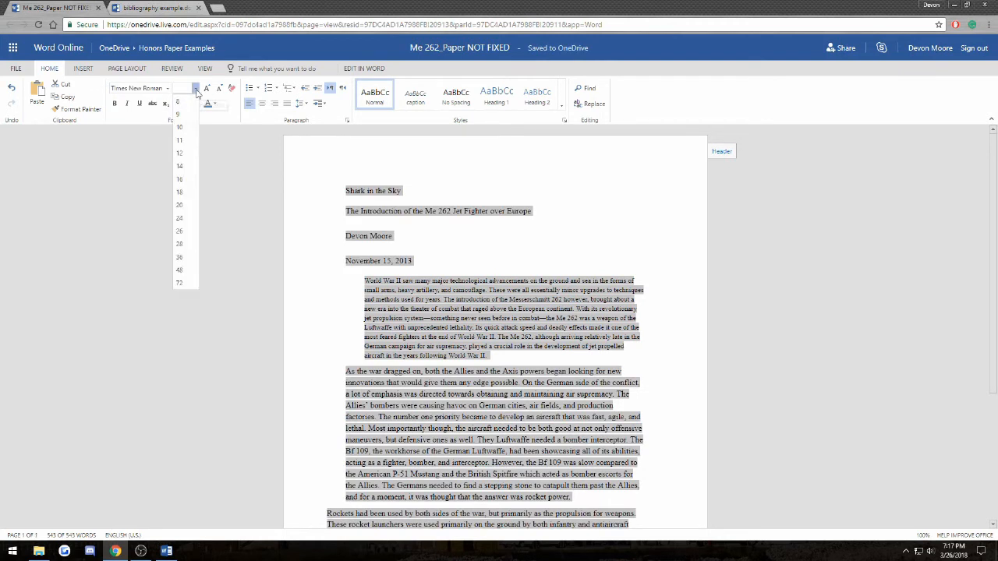
pyautogui.click(182, 154)
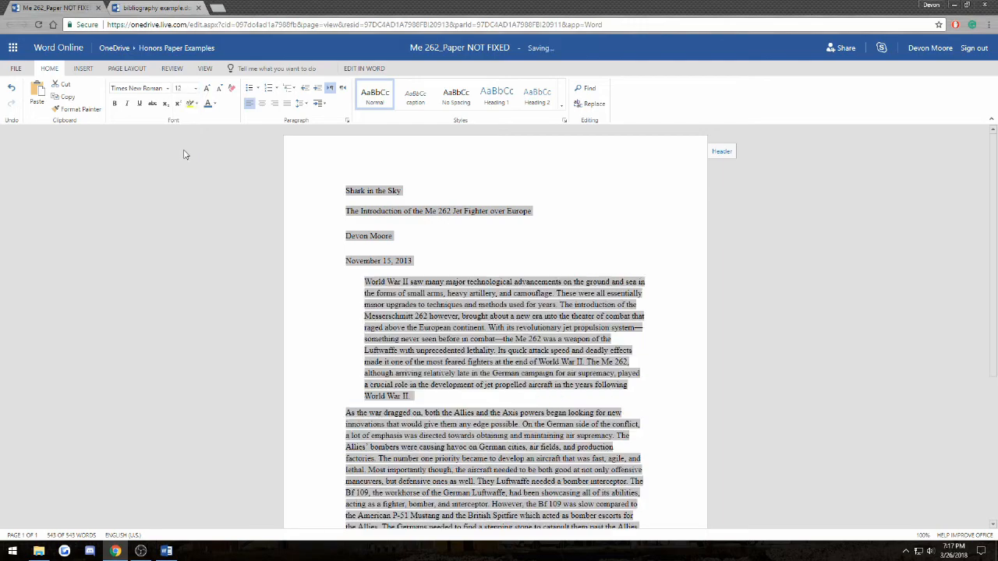
pyautogui.click(458, 363)
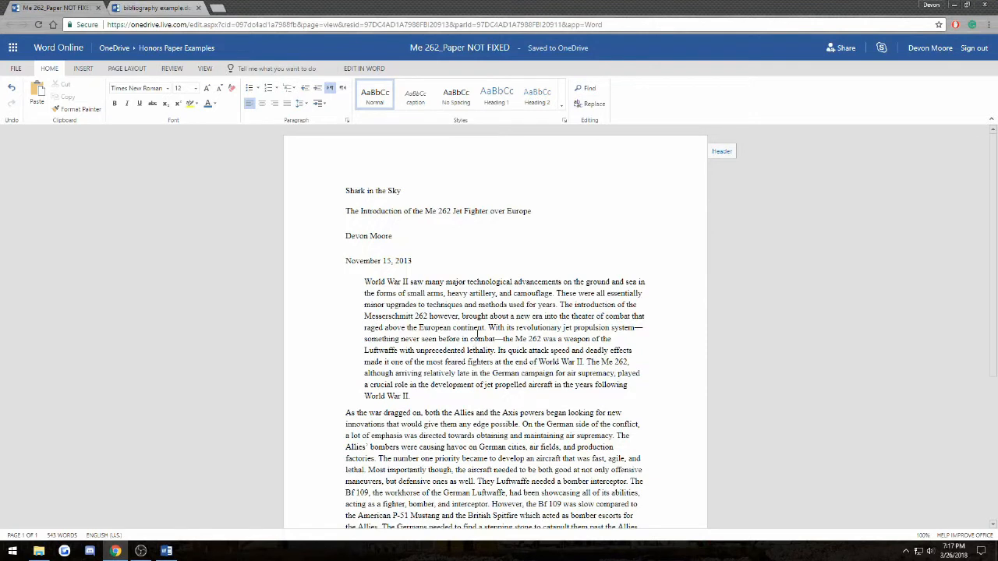
# - Double-space the paragraphs from the abstract through the end of the Komet paragraph
pyautogui.click(643, 357)
pyautogui.moveTo(364, 281); pyautogui.dragTo(600, 539)
pyautogui.scroll(-3, 583, 427)
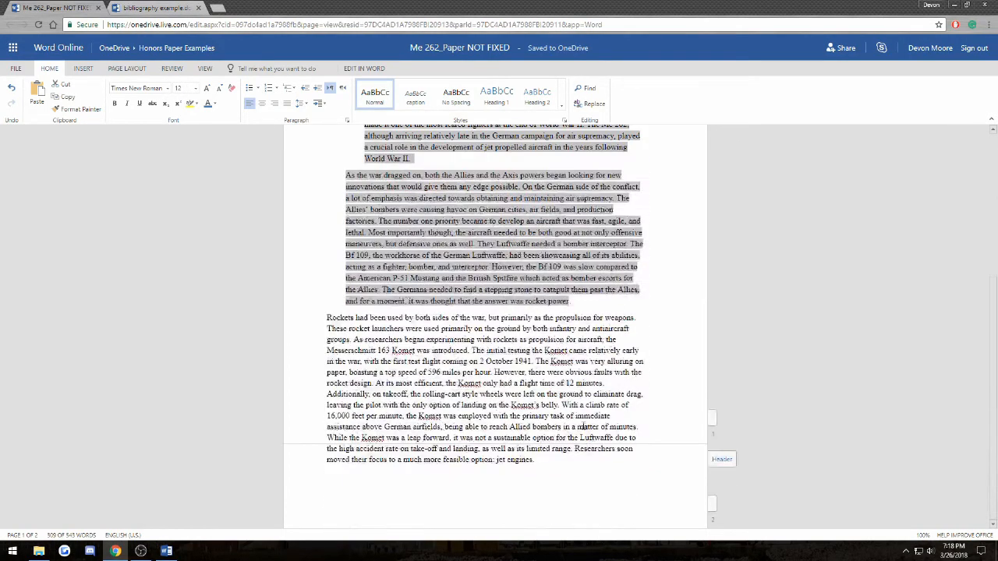
pyautogui.hotkey('shift', 'Down')
pyautogui.hotkey('shift', 'Down')
pyautogui.hotkey('shift', 'Down')
pyautogui.hotkey('shift', 'Down')
pyautogui.hotkey('shift', 'Down')
pyautogui.hotkey('shift', 'Down')
pyautogui.hotkey('shift', 'Down')
pyautogui.hotkey('shift', 'Down')
pyautogui.hotkey('shift', 'Down')
pyautogui.hotkey('shift', 'Down')
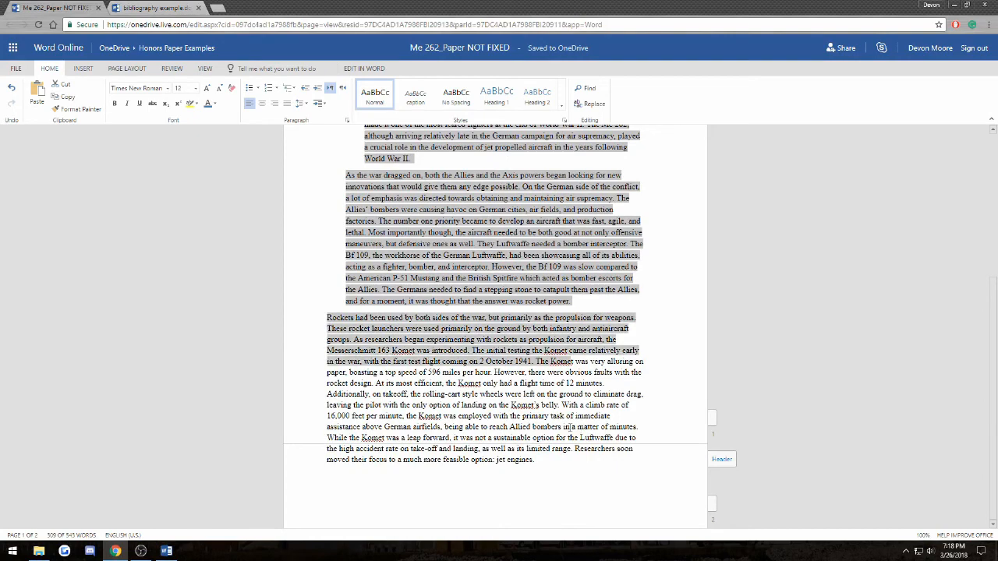
pyautogui.hotkey('shift', 'Down')
pyautogui.hotkey('shift', 'Down')
pyautogui.hotkey('shift', 'Down')
pyautogui.hotkey('shift', 'Down')
pyautogui.hotkey('shift', 'Down')
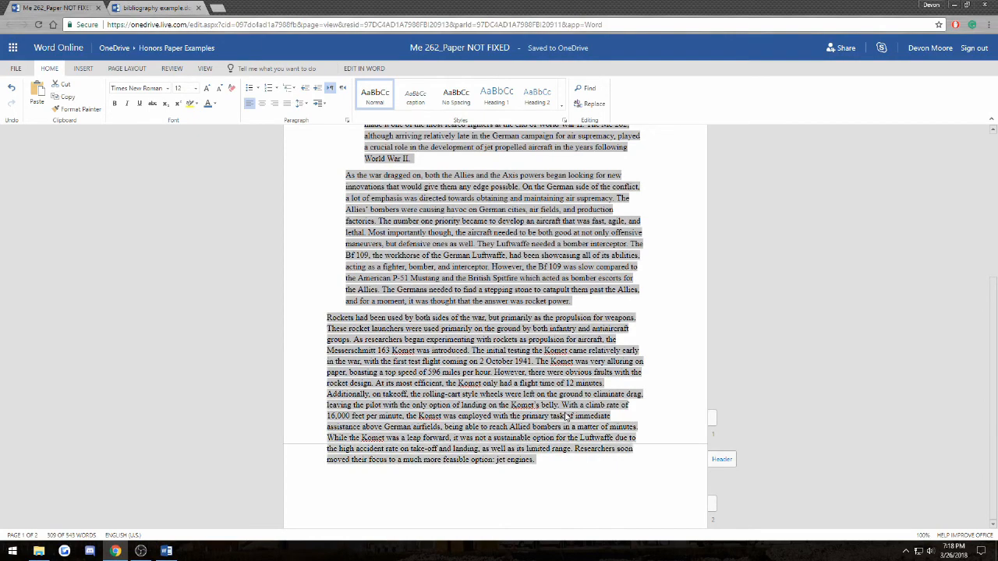
pyautogui.scroll(5, 499, 412)
pyautogui.scroll(-4, 498, 411)
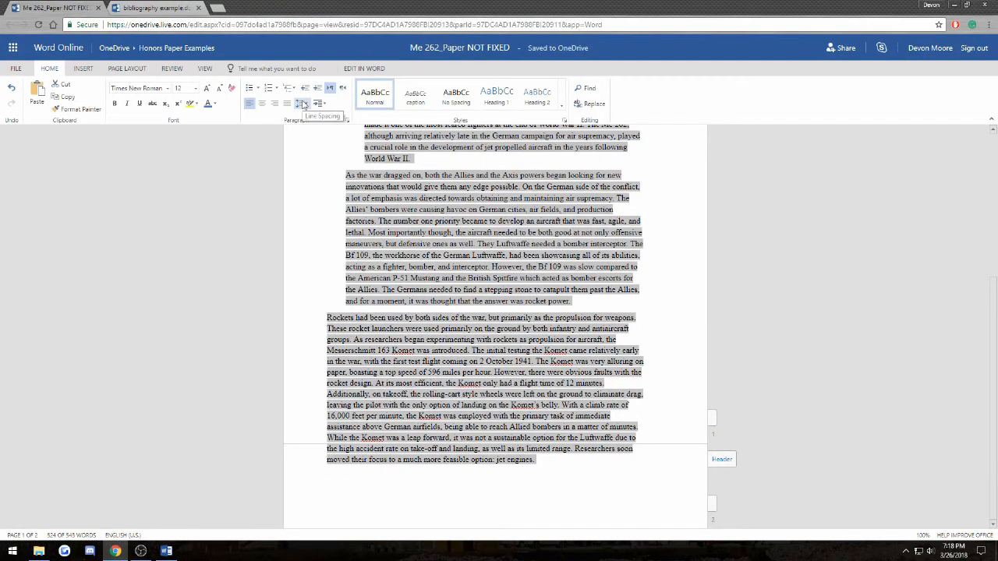
pyautogui.click(305, 106)
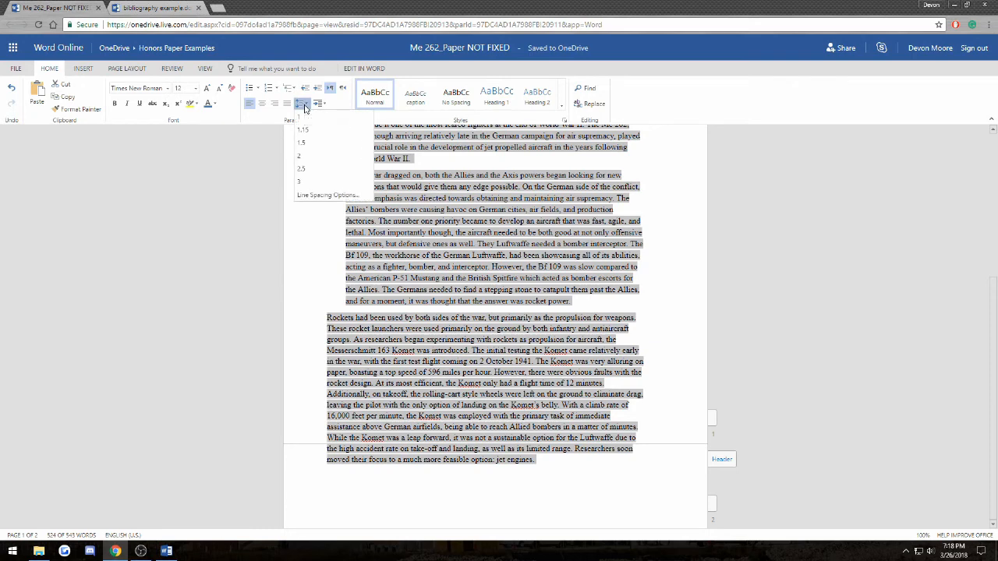
pyautogui.click(305, 160)
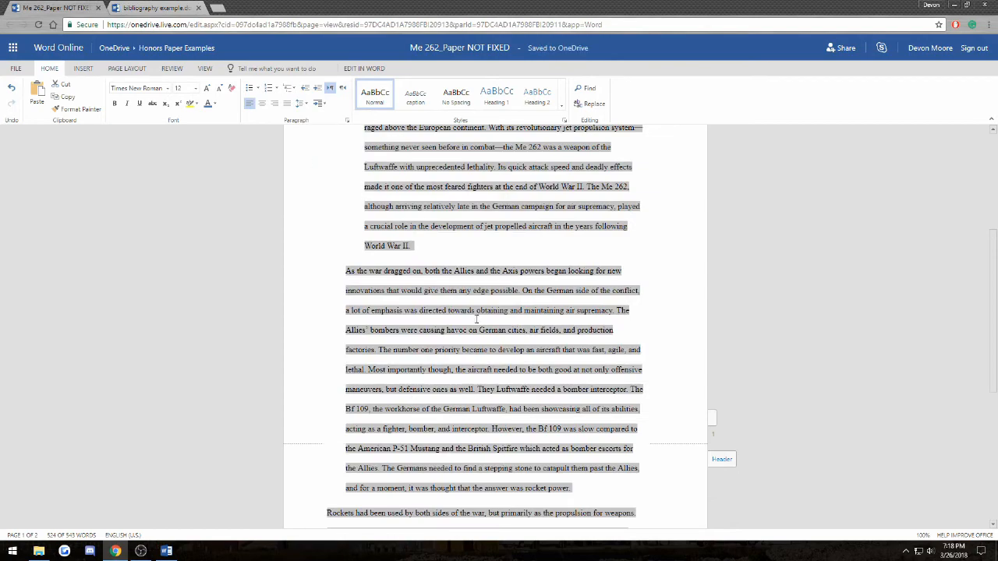
pyautogui.scroll(4, 480, 283)
pyautogui.scroll(-5, 480, 283)
pyautogui.scroll(5, 468, 279)
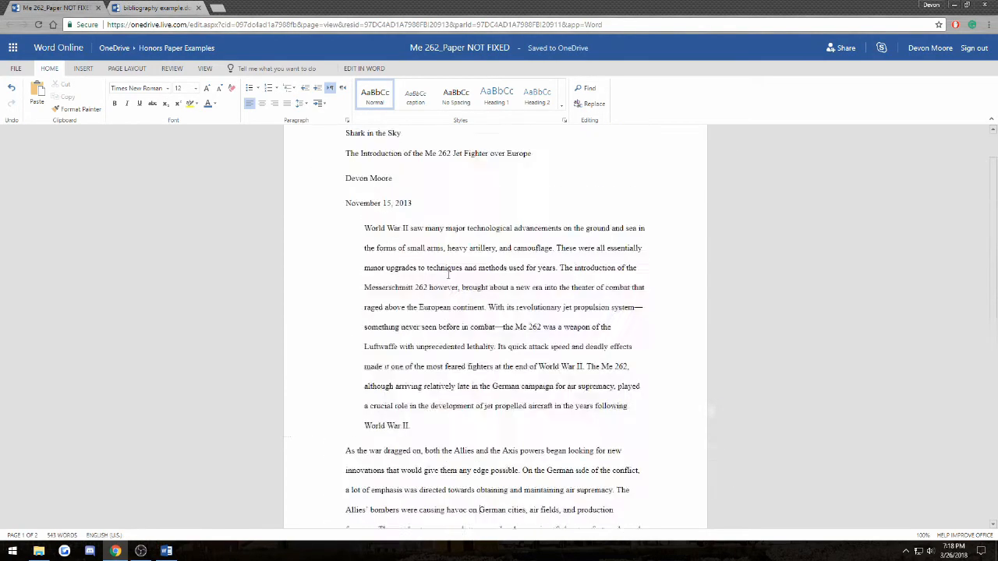
pyautogui.click(448, 273)
# - Reselect the text from the abstract to the end of the Komet paragraph
pyautogui.scroll(1, 467, 291)
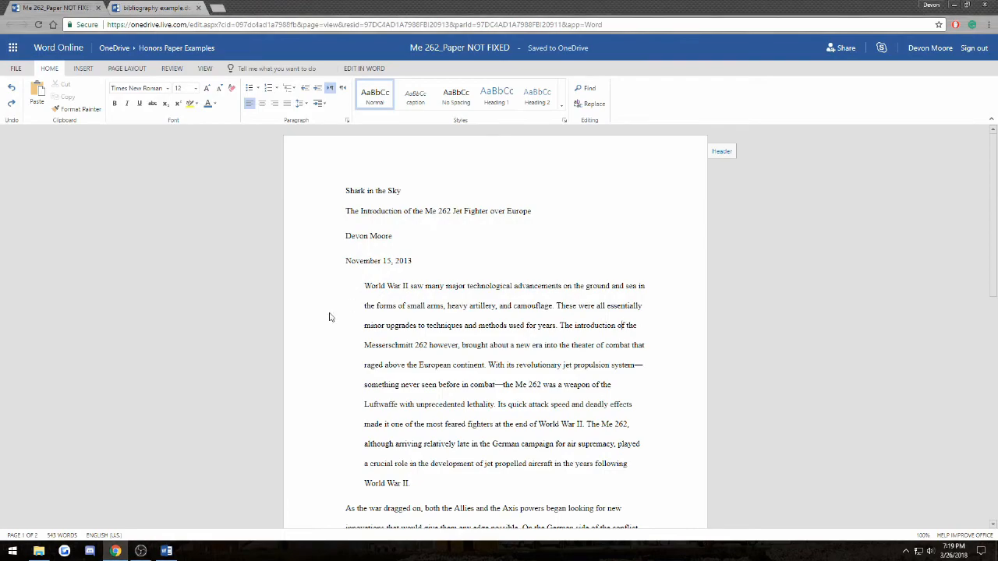
pyautogui.scroll(-8, 329, 317)
pyautogui.scroll(4, 340, 460)
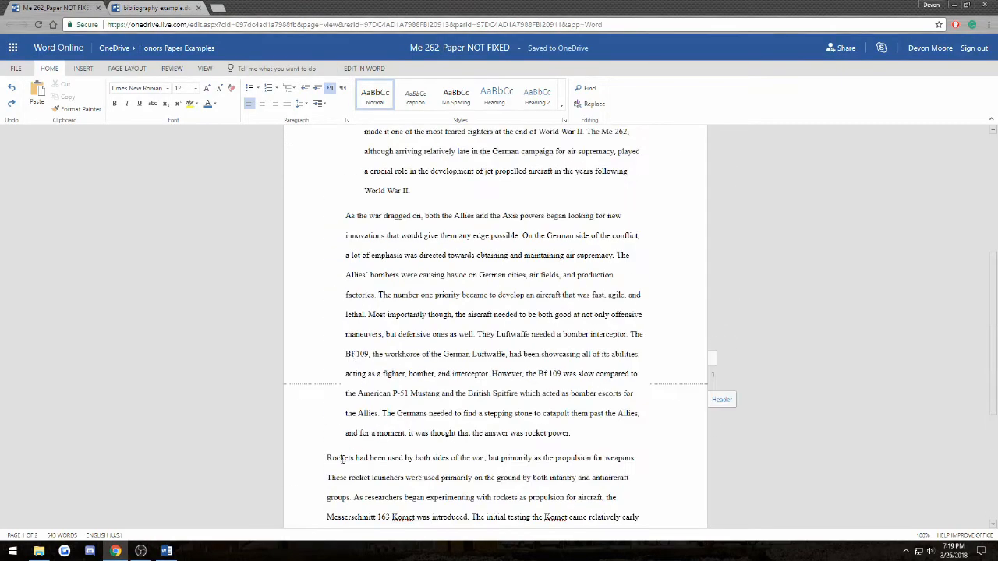
pyautogui.moveTo(328, 487); pyautogui.dragTo(379, 226)
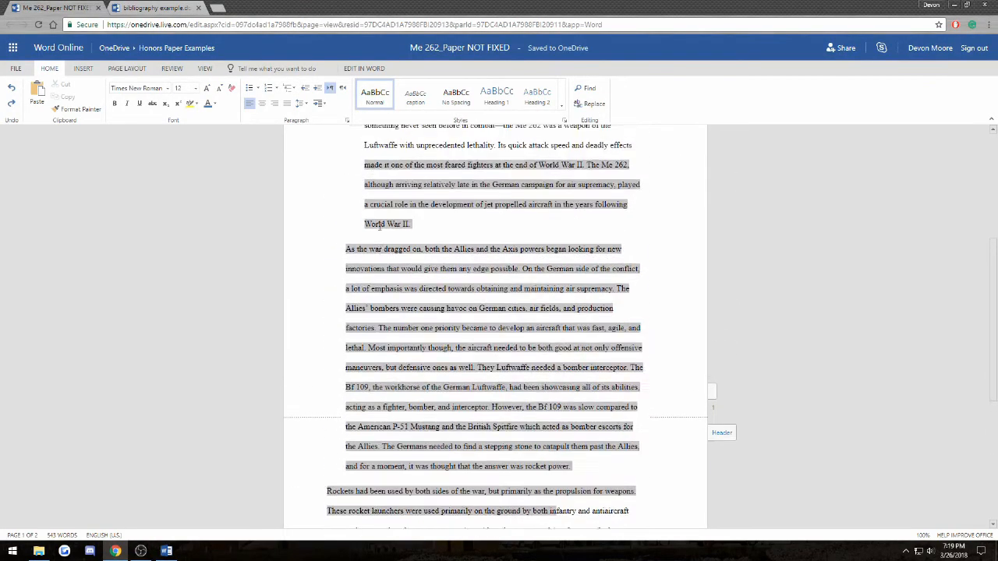
pyautogui.scroll(4, 394, 275)
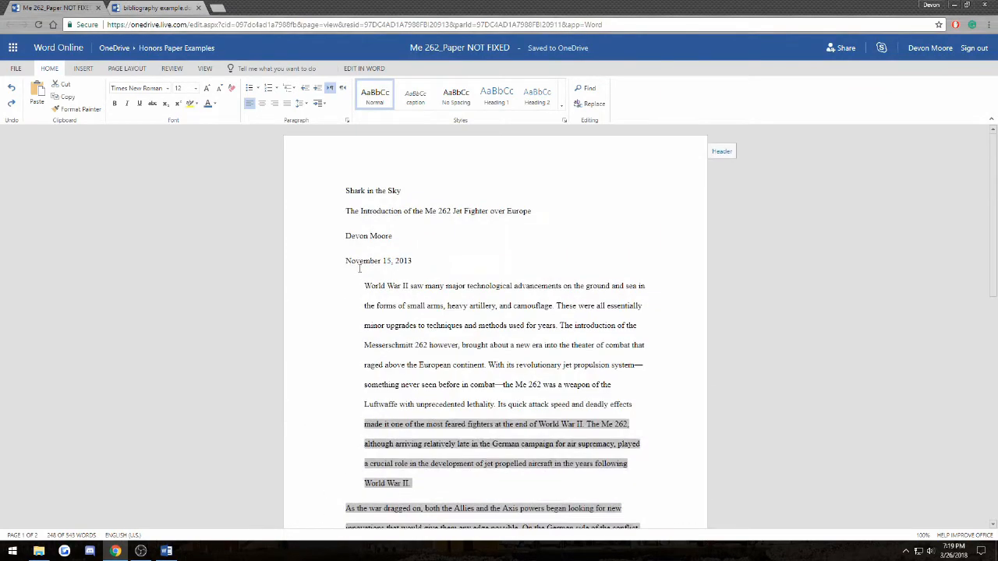
pyautogui.click(359, 268)
pyautogui.moveTo(365, 287); pyautogui.dragTo(433, 460)
pyautogui.scroll(-5, 437, 437)
pyautogui.hotkey('shift', 'Down')
pyautogui.hotkey('shift', 'Down')
pyautogui.hotkey('shift', 'Down')
pyautogui.hotkey('shift', 'Down')
pyautogui.hotkey('shift', 'Down')
pyautogui.hotkey('shift', 'Down')
pyautogui.hotkey('shift', 'Down')
pyautogui.hotkey('shift', 'Down')
pyautogui.hotkey('shift', 'Down')
pyautogui.hotkey('shift', 'Down')
pyautogui.hotkey('shift', 'Down')
pyautogui.hotkey('shift', 'Down')
pyautogui.hotkey('shift', 'Down')
pyautogui.hotkey('shift', 'Down')
pyautogui.hotkey('shift', 'Down')
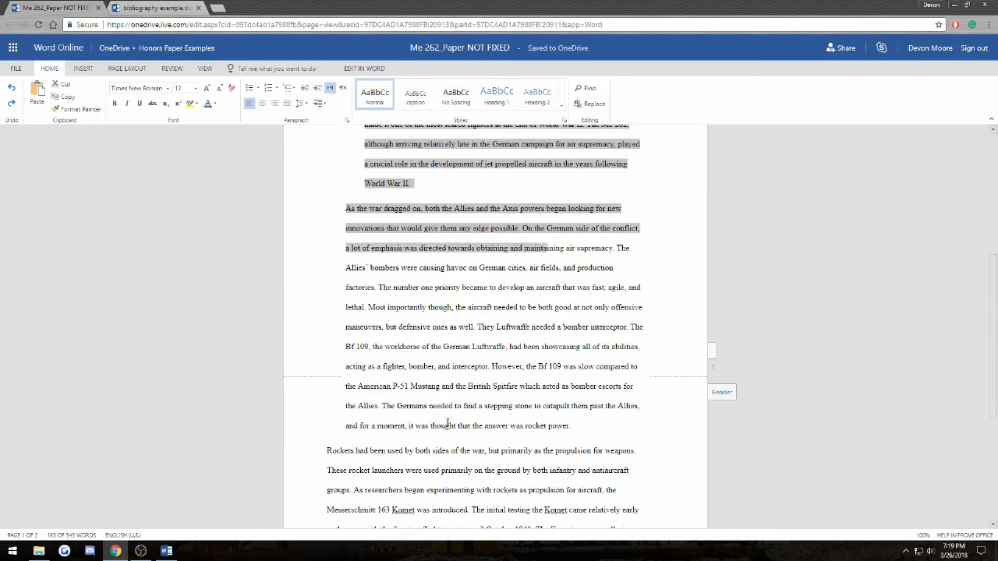
pyautogui.hotkey('shift', 'Down')
pyautogui.hotkey('shift', 'Down')
pyautogui.hotkey('shift', 'Down')
pyautogui.hotkey('shift', 'Down')
pyautogui.hotkey('shift', 'Down')
pyautogui.hotkey('shift', 'Down')
pyautogui.hotkey('shift', 'Down')
pyautogui.hotkey('shift', 'Down')
pyautogui.hotkey('shift', 'Down')
pyautogui.hotkey('shift', 'Down')
pyautogui.hotkey('shift', 'Down')
pyautogui.hotkey('shift', 'Down')
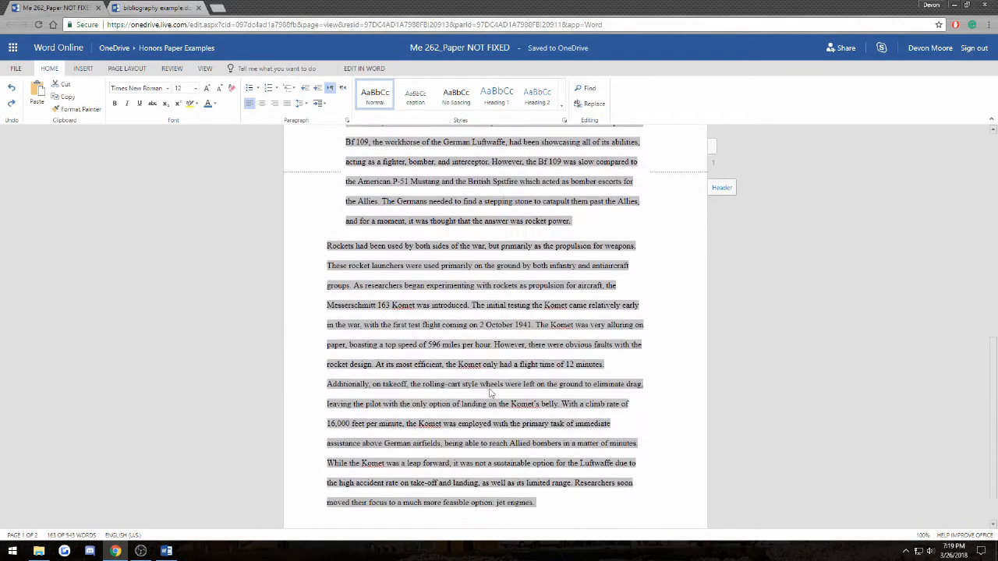
pyautogui.scroll(7, 458, 343)
pyautogui.scroll(5, 457, 344)
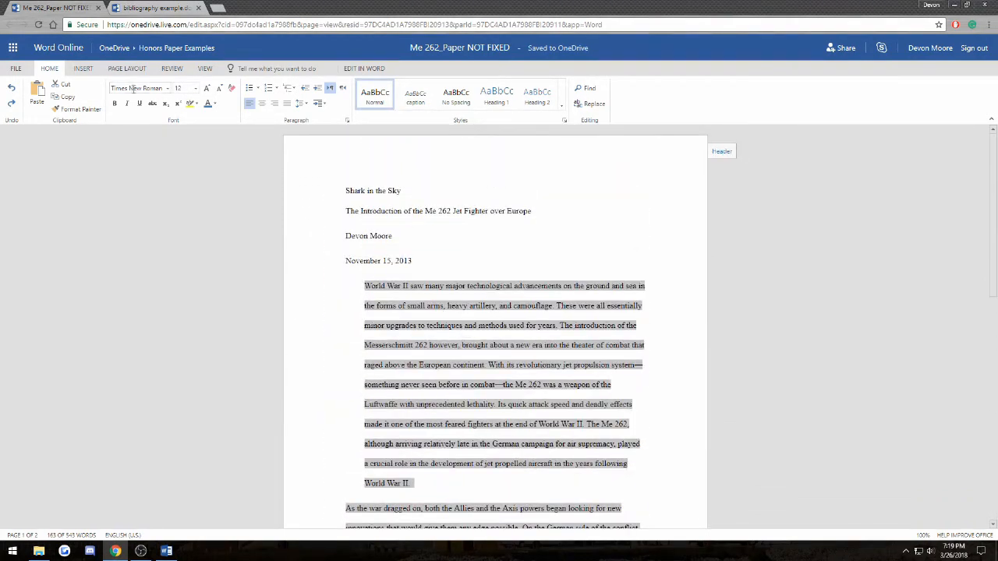
# - Set the selected paragraphs' Indent Left to 0" on the Page Layout tab
pyautogui.click(139, 71)
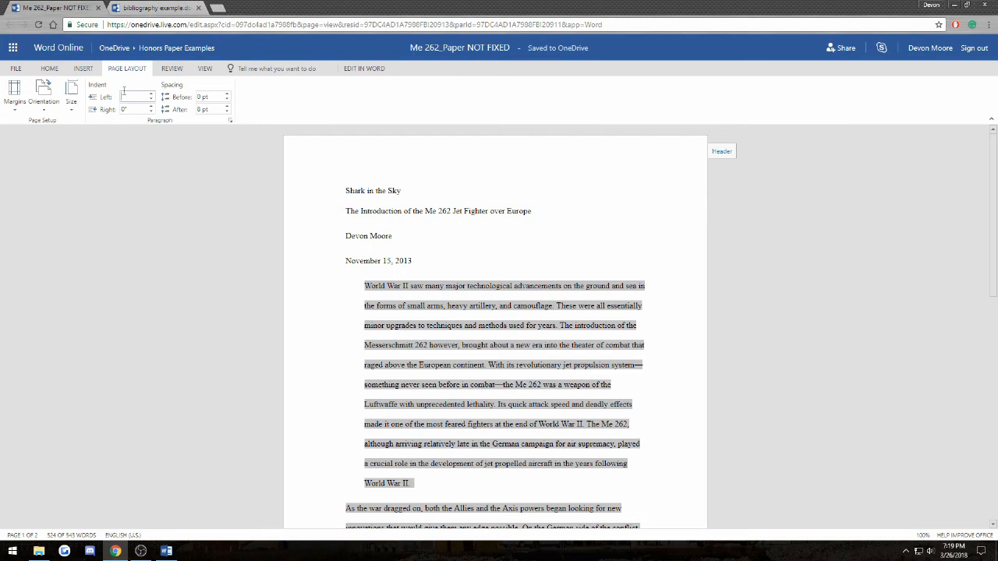
pyautogui.scroll(-6, 341, 321)
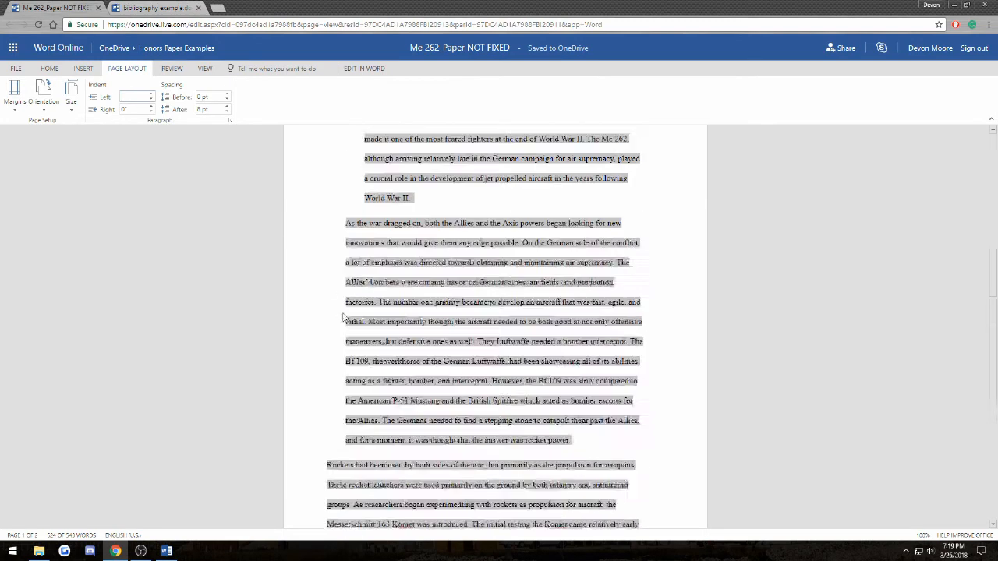
pyautogui.scroll(6, 347, 324)
pyautogui.click(126, 99)
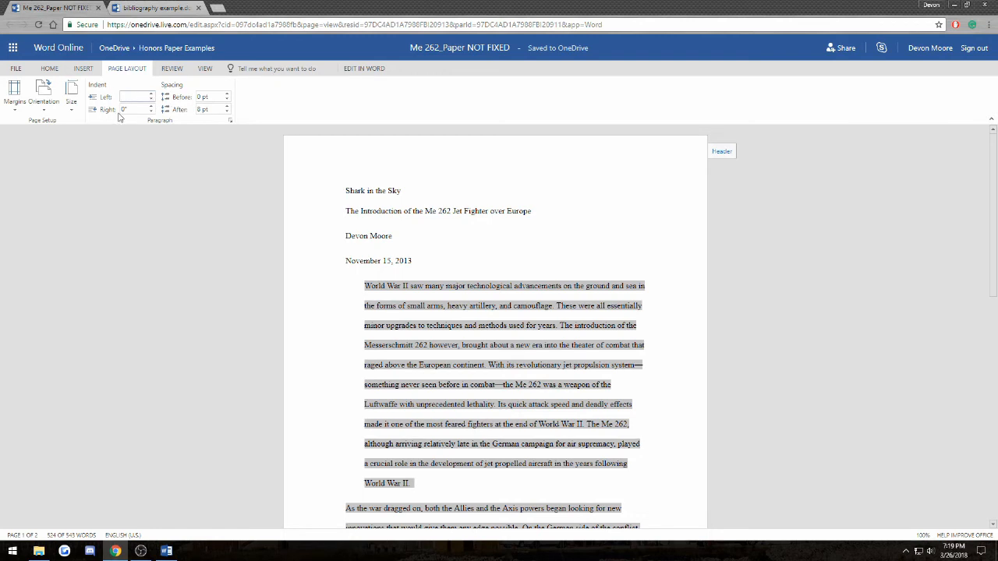
pyautogui.write('0')
pyautogui.press('Return')
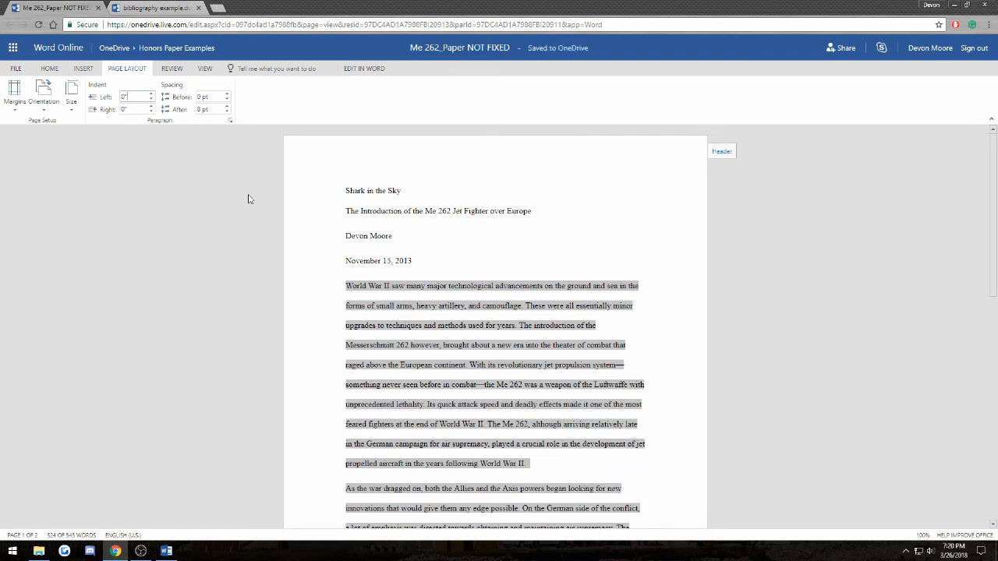
pyautogui.scroll(-7, 338, 330)
pyautogui.scroll(5, 366, 348)
pyautogui.scroll(3, 366, 349)
pyautogui.click(17, 69)
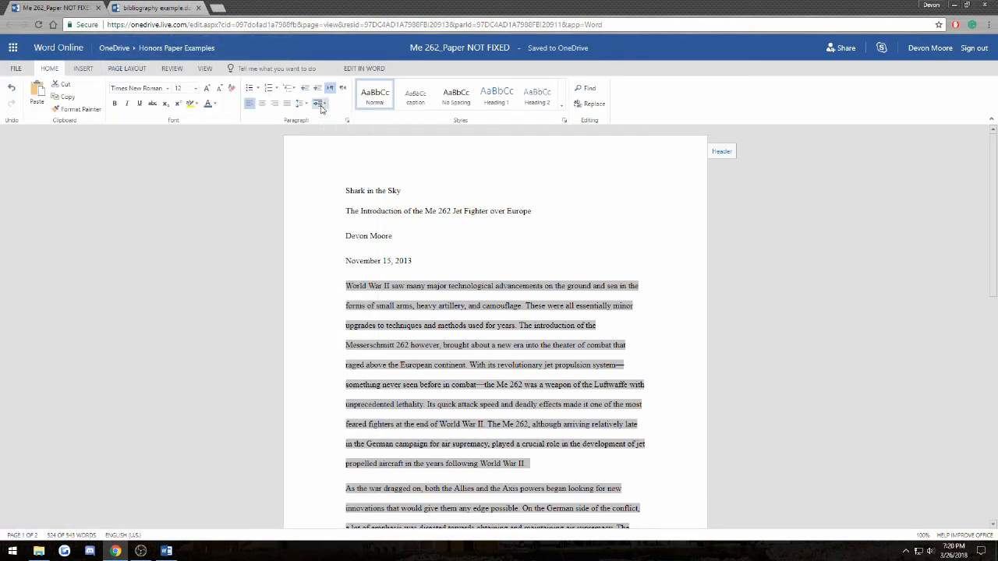
# - Apply a First Line special indent to the selected body paragraphs
pyautogui.click(320, 104)
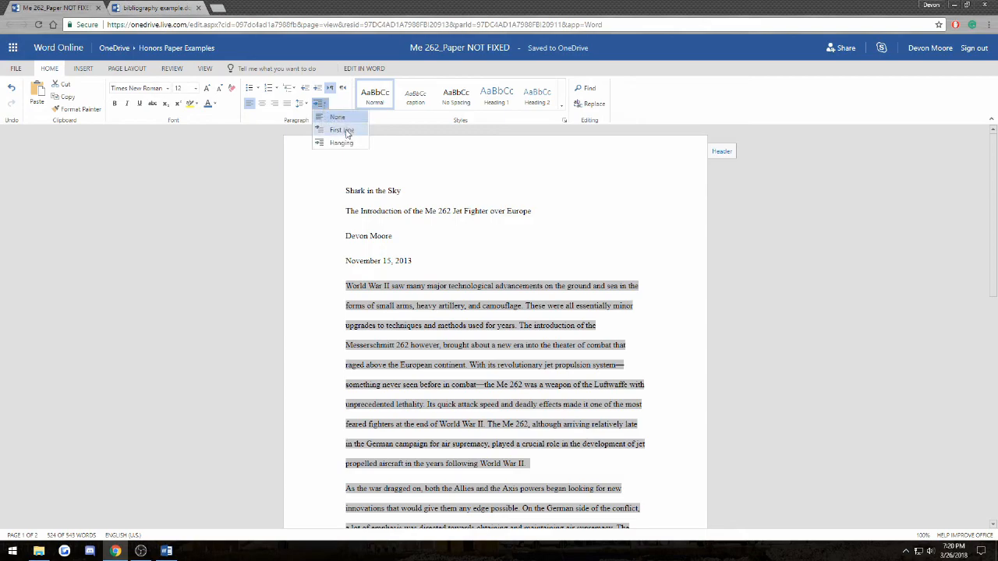
pyautogui.click(347, 130)
pyautogui.click(371, 282)
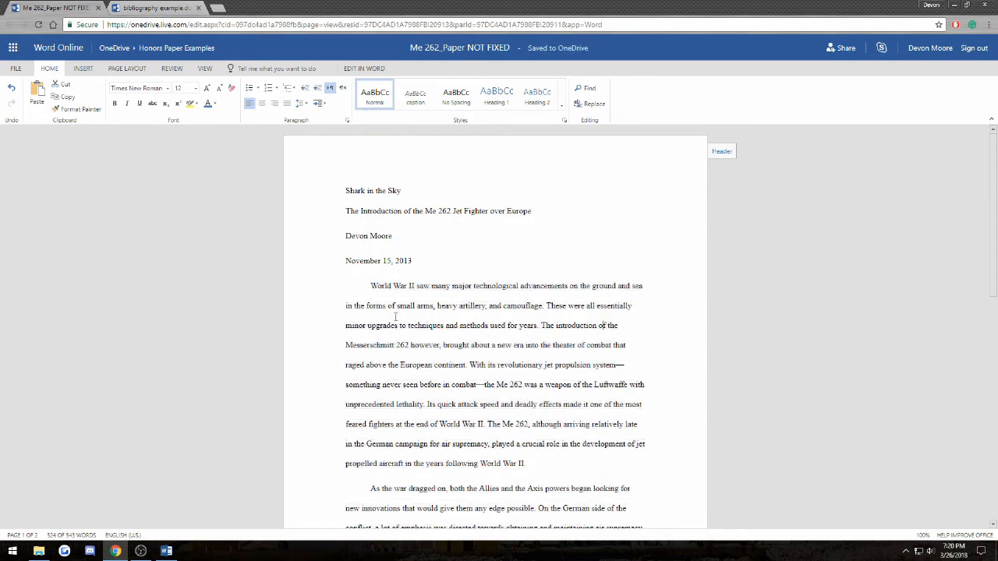
pyautogui.scroll(-1, 371, 282)
pyautogui.scroll(-10, 371, 282)
pyautogui.scroll(9, 374, 293)
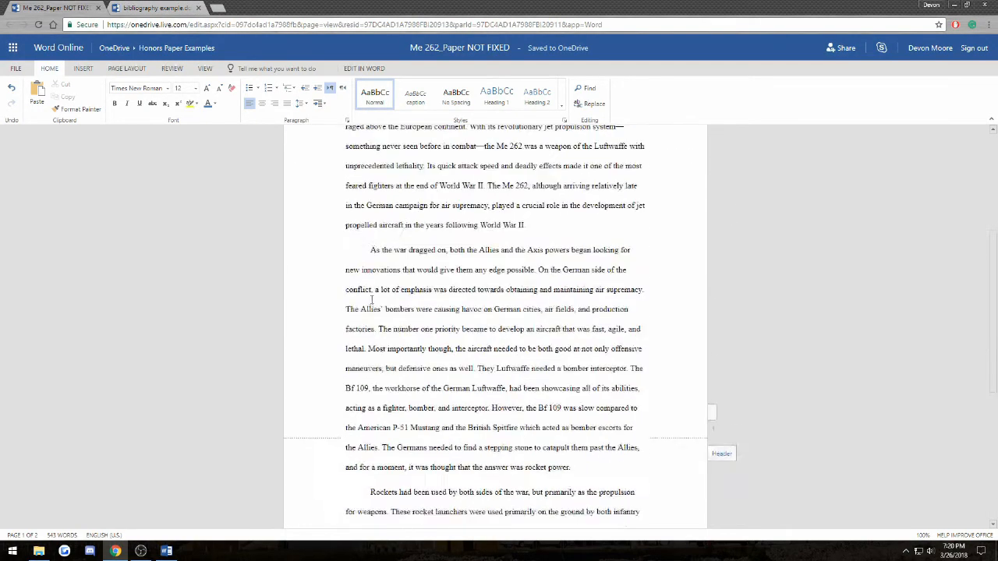
pyautogui.scroll(2, 374, 299)
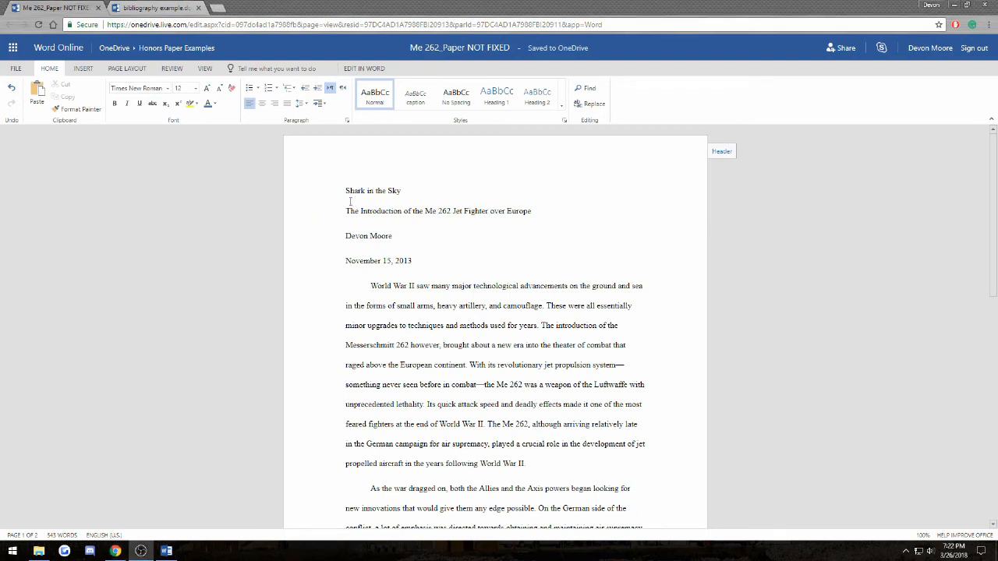
# - Apply the Normal 1-inch margin preset from Page Layout > Margins
pyautogui.click(128, 69)
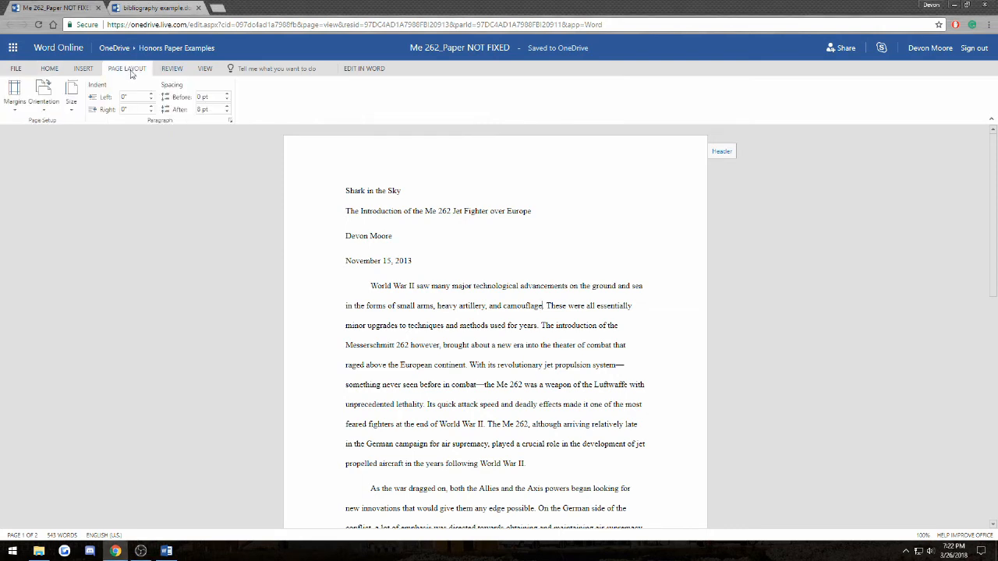
pyautogui.click(17, 102)
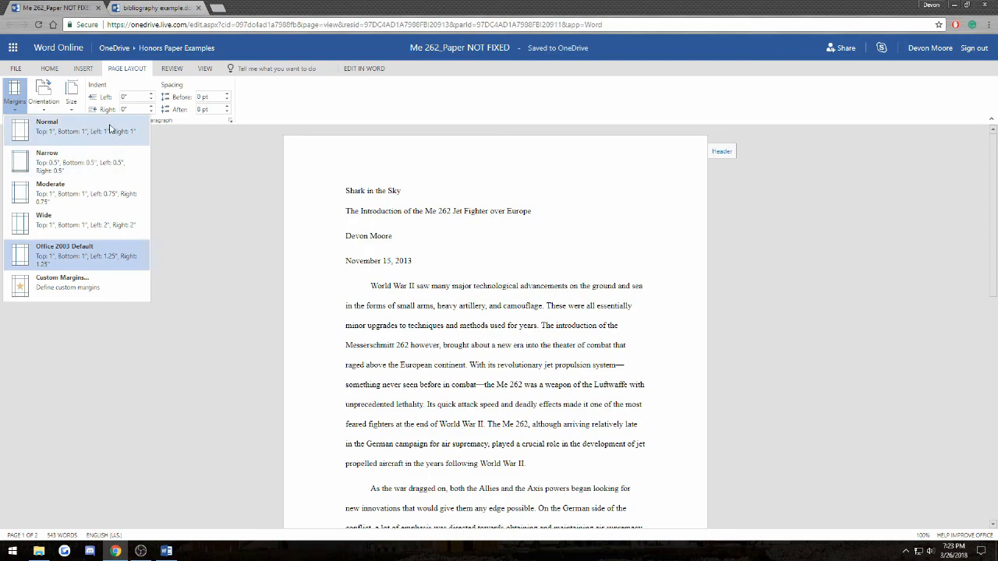
pyautogui.click(335, 210)
pyautogui.scroll(-5, 337, 290)
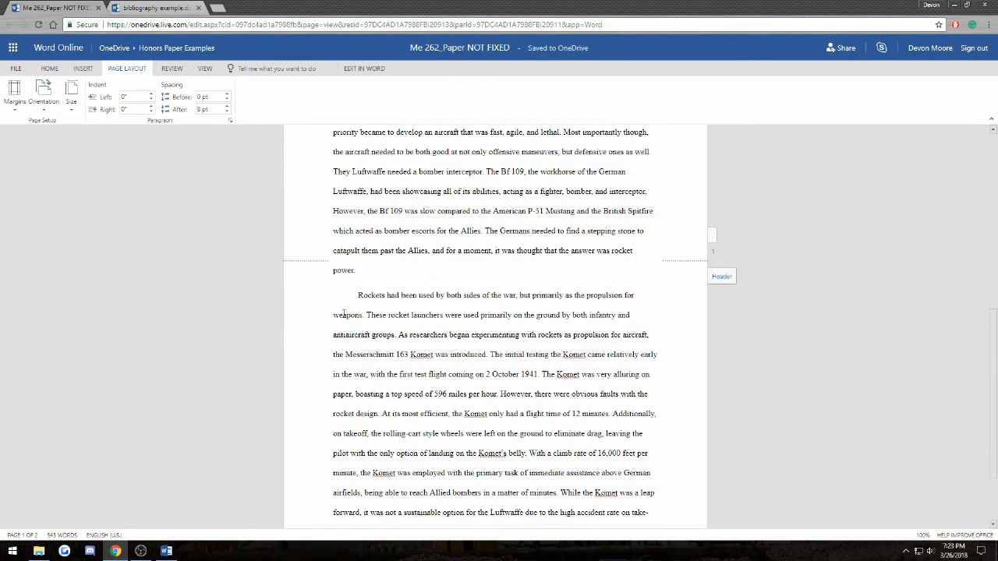
pyautogui.scroll(5, 338, 290)
pyautogui.click(425, 260)
# - Delete the old title, subtitle, name and date lines, then add blank lines until the essay starts on page 2
pyautogui.moveTo(425, 260); pyautogui.dragTo(311, 196)
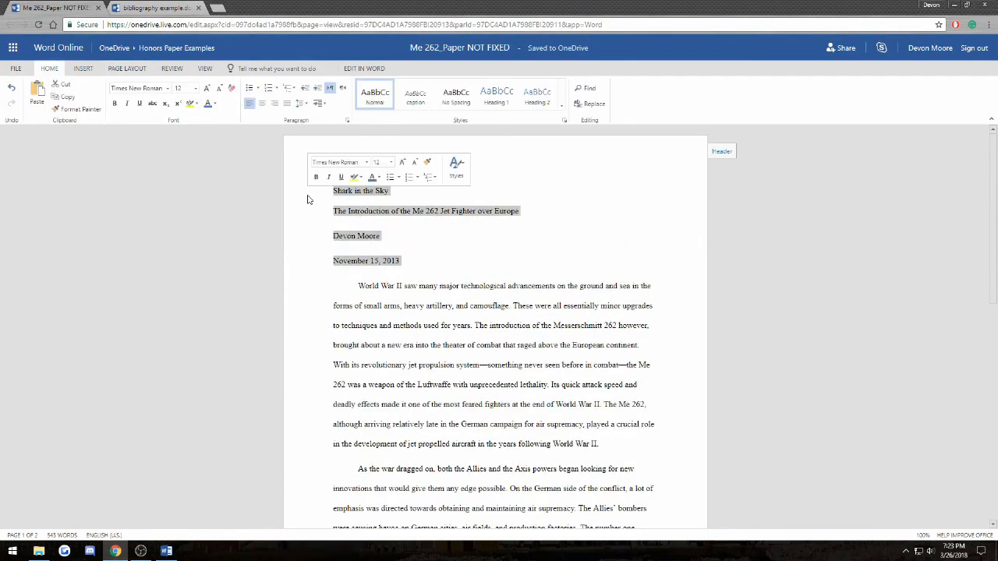
pyautogui.press('Delete')
pyautogui.press('Return')
pyautogui.press('Return')
pyautogui.press('Return')
pyautogui.press('Return')
pyautogui.press('Return')
pyautogui.press('Return')
pyautogui.press('Return')
pyautogui.press('Return')
pyautogui.press('Return')
pyautogui.press('Return')
pyautogui.press('Return')
pyautogui.press('Return')
pyautogui.press('Return')
pyautogui.press('Return')
pyautogui.press('Return')
pyautogui.press('Return')
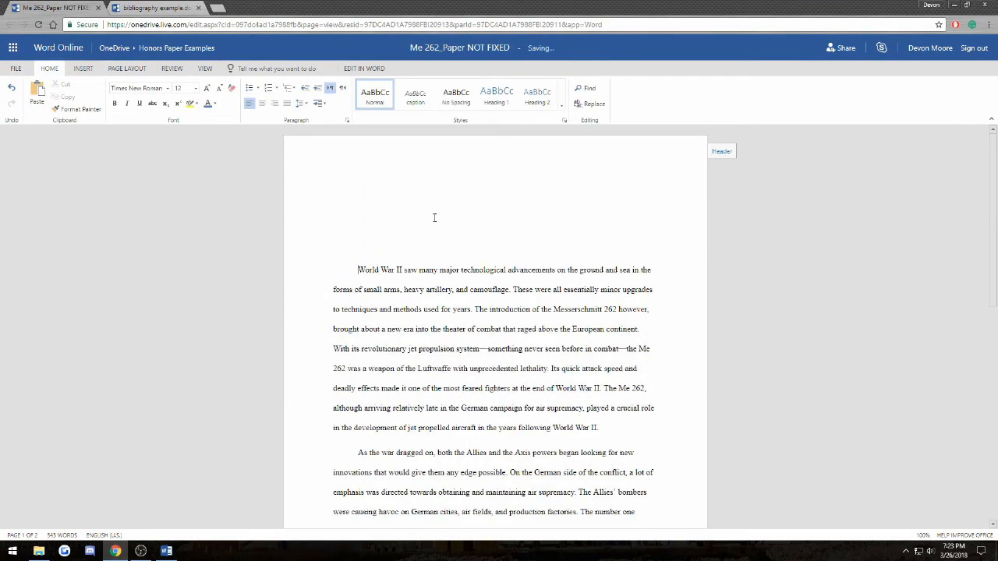
pyautogui.scroll(-6, 460, 247)
pyautogui.press('Return')
pyautogui.press('Return')
pyautogui.press('Return')
pyautogui.press('Return')
pyautogui.press('Return')
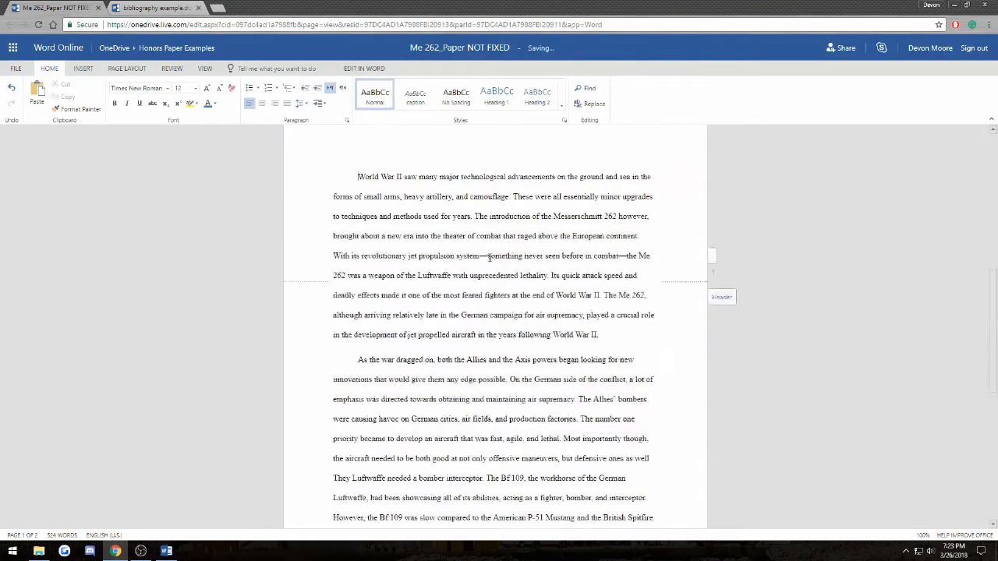
pyautogui.press('Return')
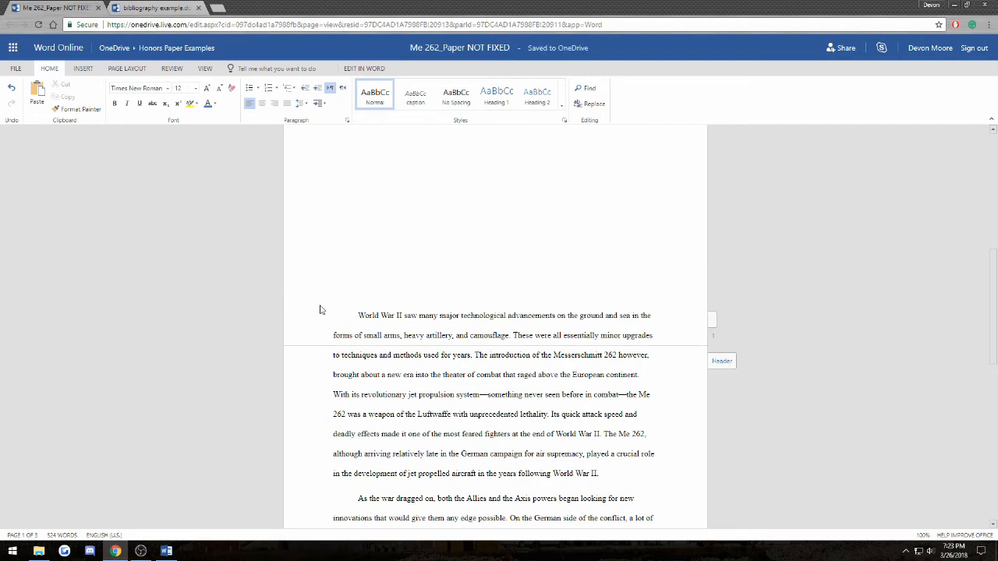
pyautogui.press('Return')
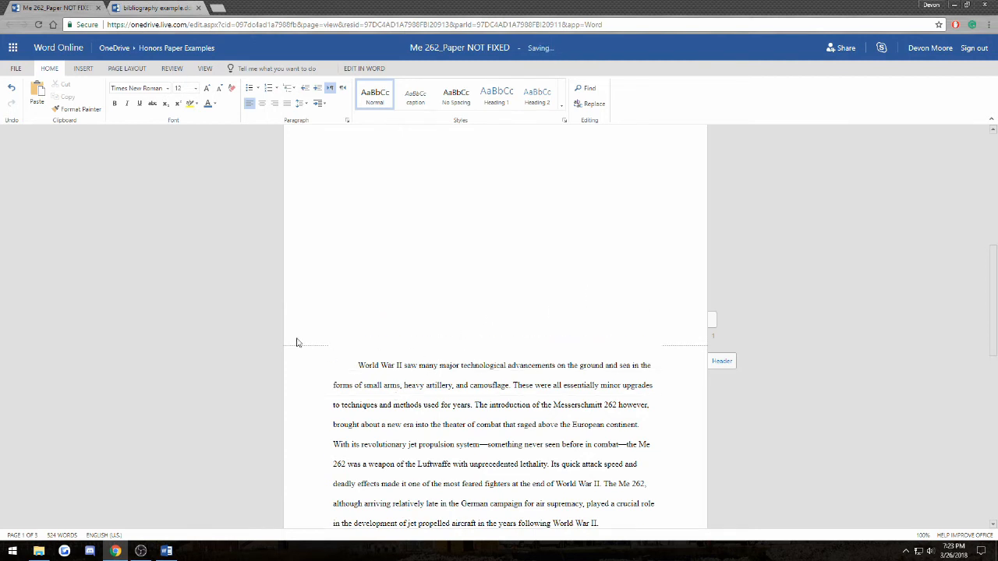
pyautogui.scroll(8, 431, 315)
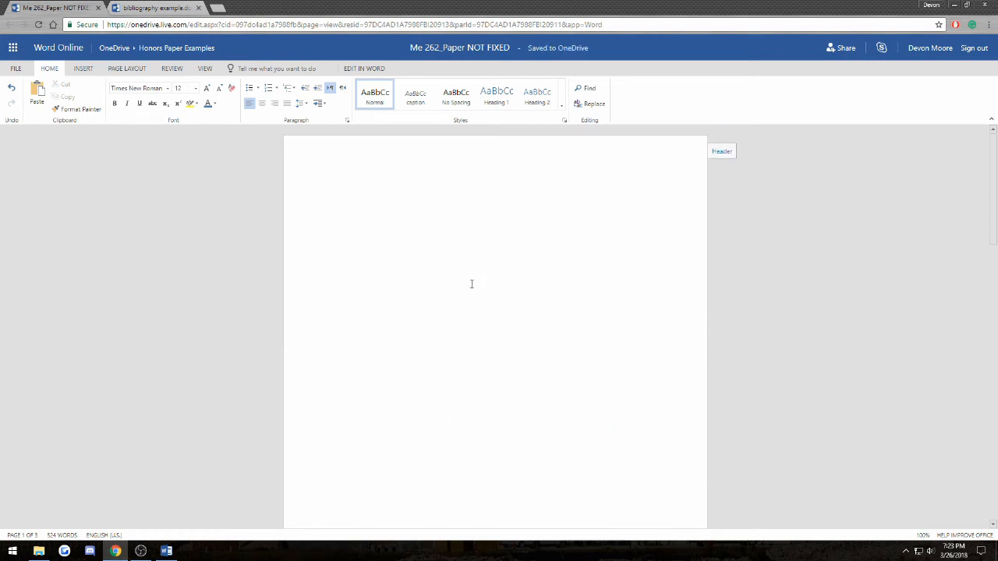
# - Type the title 'The History of the Me 262' on page 1 and center it
pyautogui.click(367, 336)
pyautogui.write('The History of the Me 262')
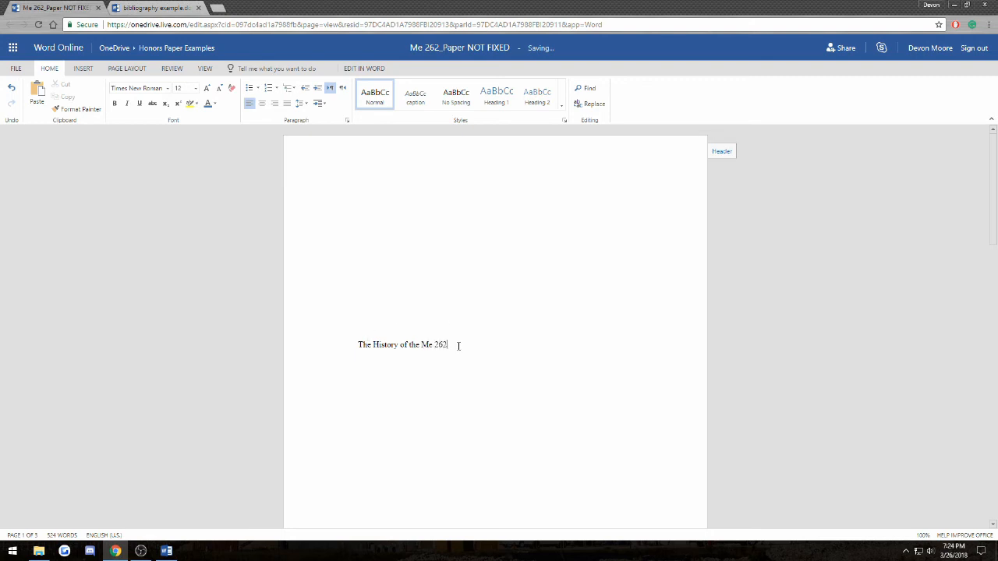
pyautogui.moveTo(458, 346); pyautogui.dragTo(299, 359)
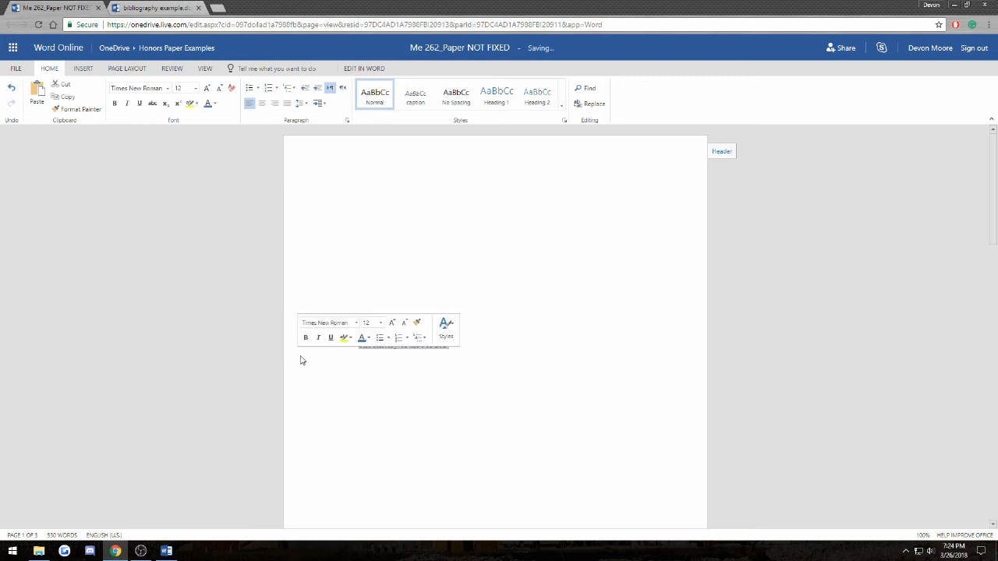
pyautogui.click(264, 105)
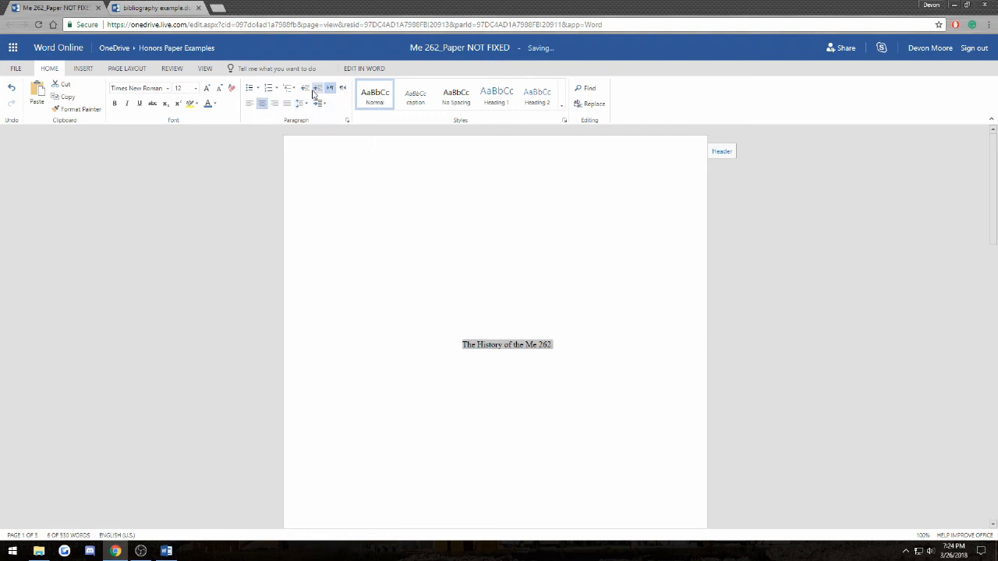
pyautogui.click(139, 71)
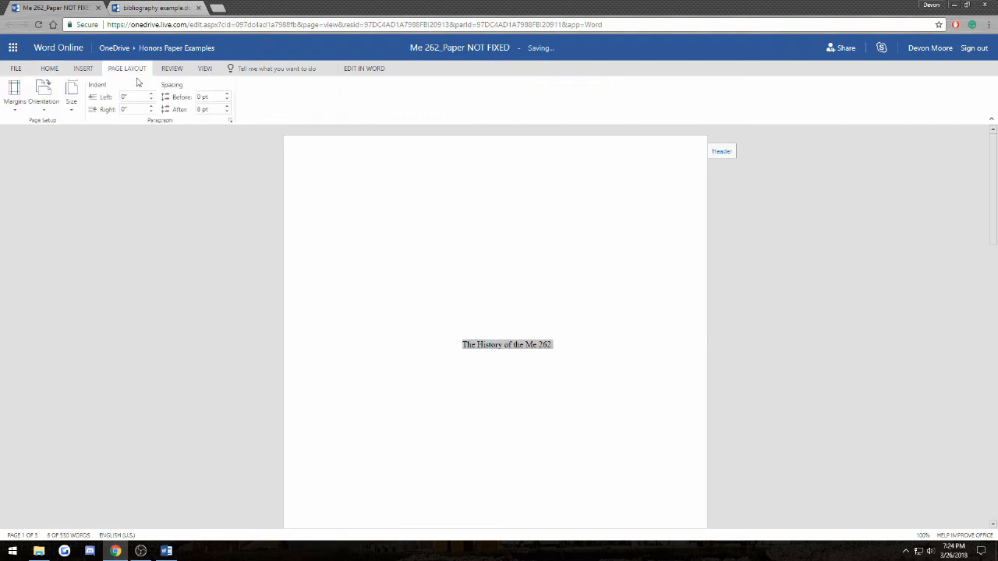
pyautogui.click(142, 96)
# - Add the author's name and the date April 20, 2018 below the title
pyautogui.click(572, 340)
pyautogui.press('Return')
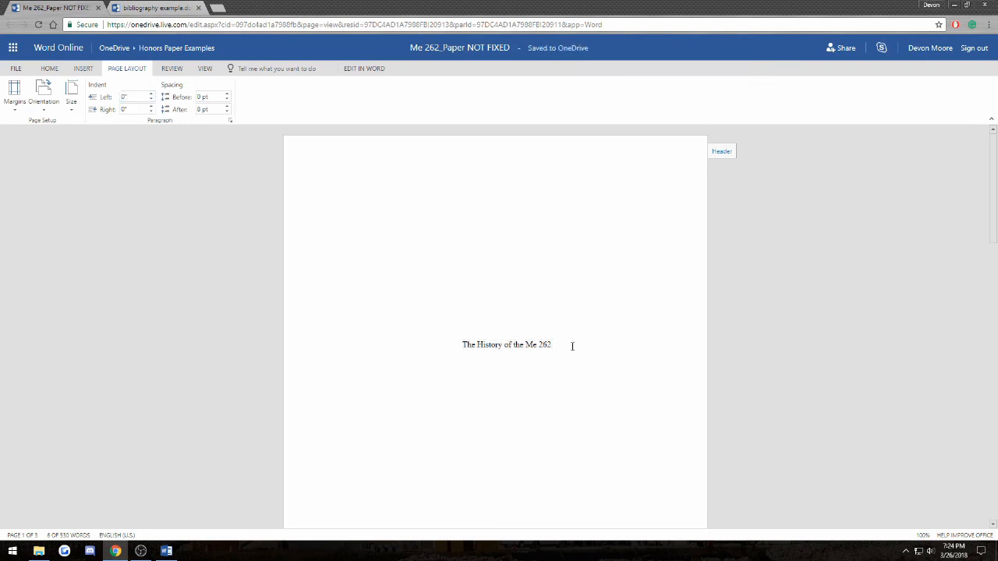
pyautogui.write('Devon Moore ')
pyautogui.write('April 20, 20')
pyautogui.write('18')
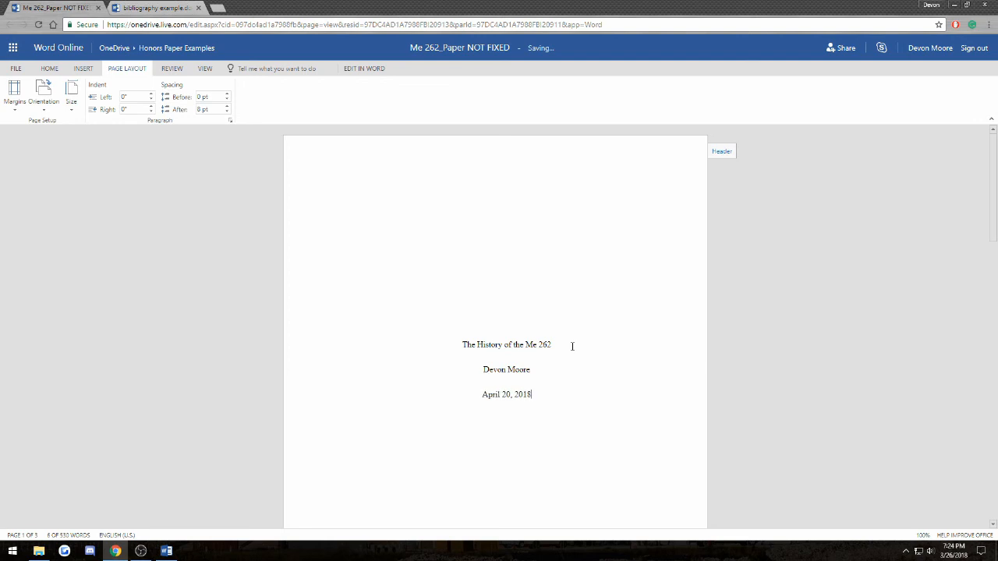
pyautogui.scroll(-3, 555, 327)
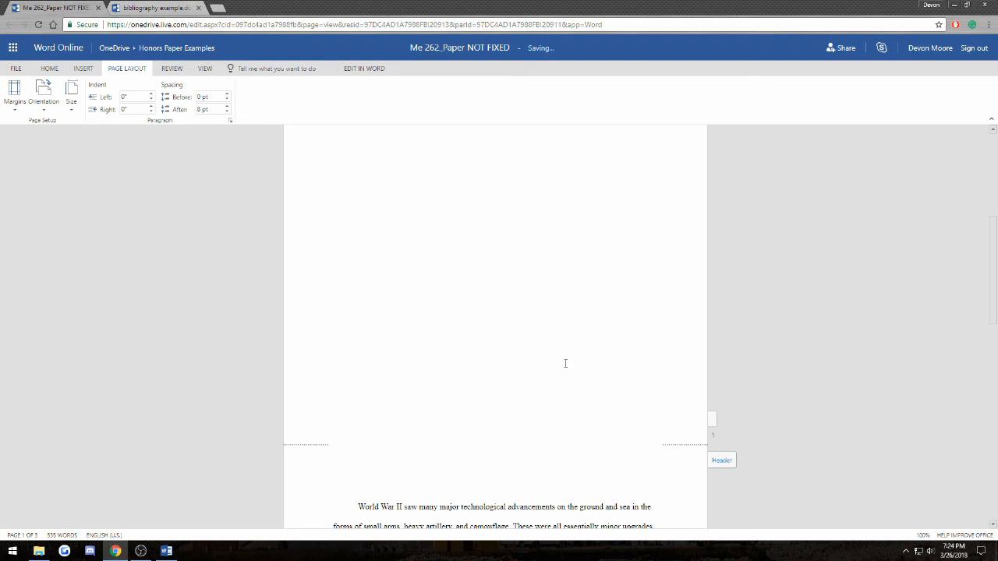
pyautogui.click(565, 364)
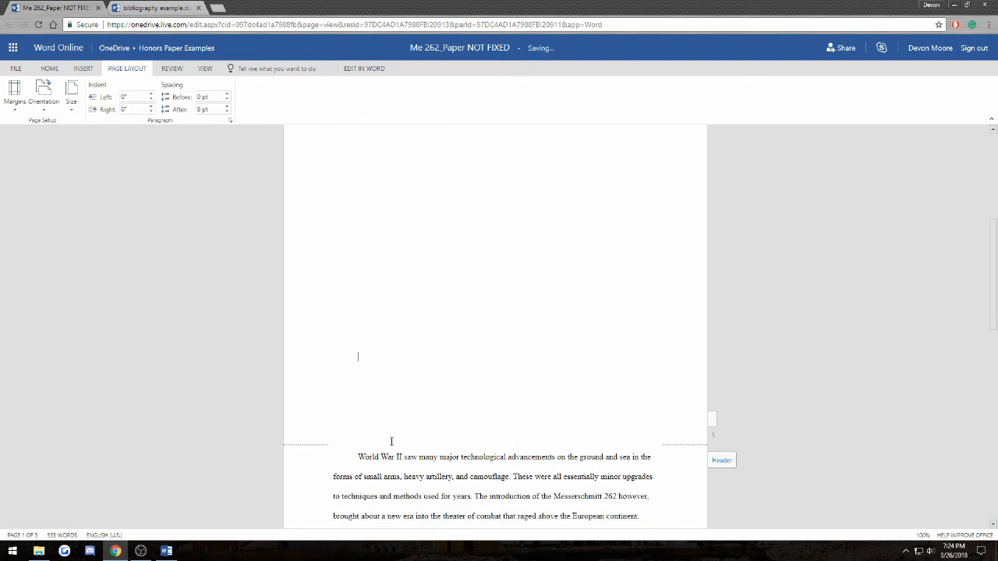
pyautogui.moveTo(357, 455); pyautogui.dragTo(506, 460)
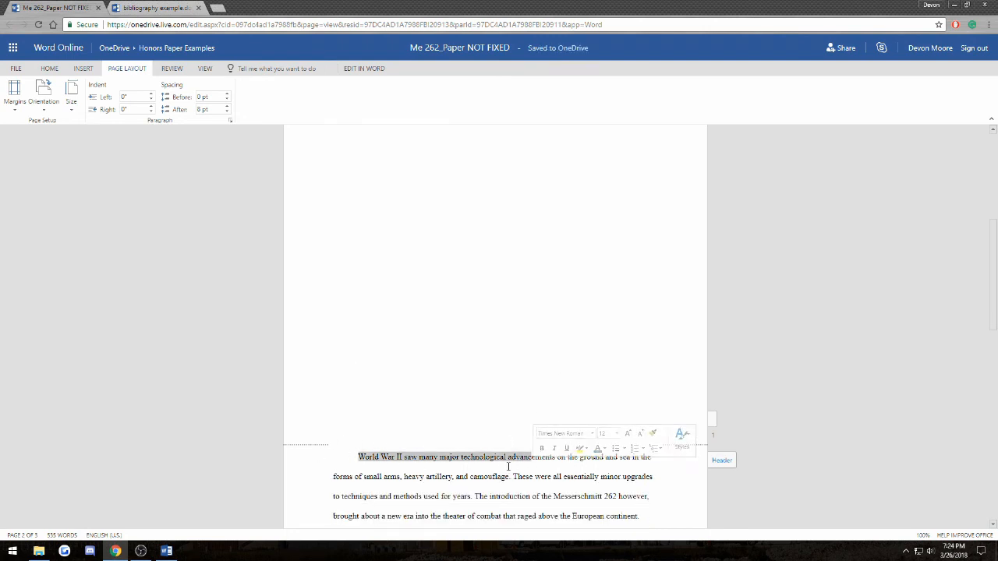
pyautogui.click(506, 466)
pyautogui.click(203, 72)
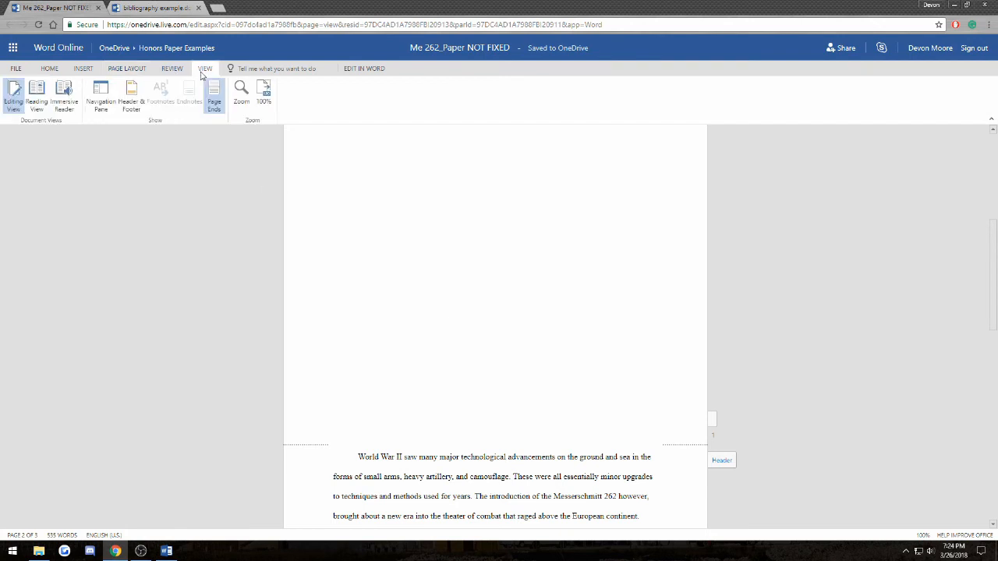
pyautogui.click(36, 100)
pyautogui.scroll(-4, 511, 311)
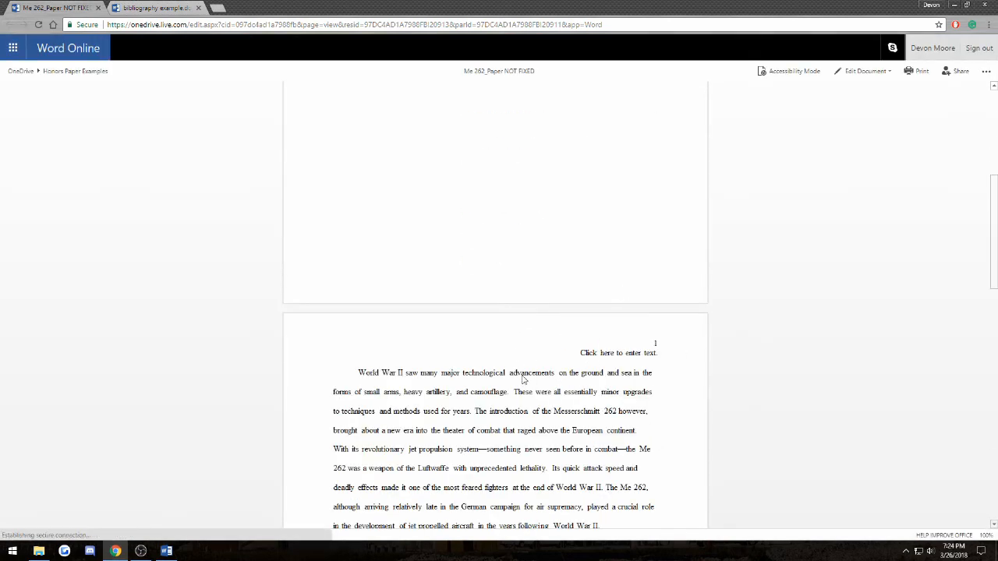
pyautogui.scroll(-2, 505, 378)
pyautogui.scroll(4, 481, 273)
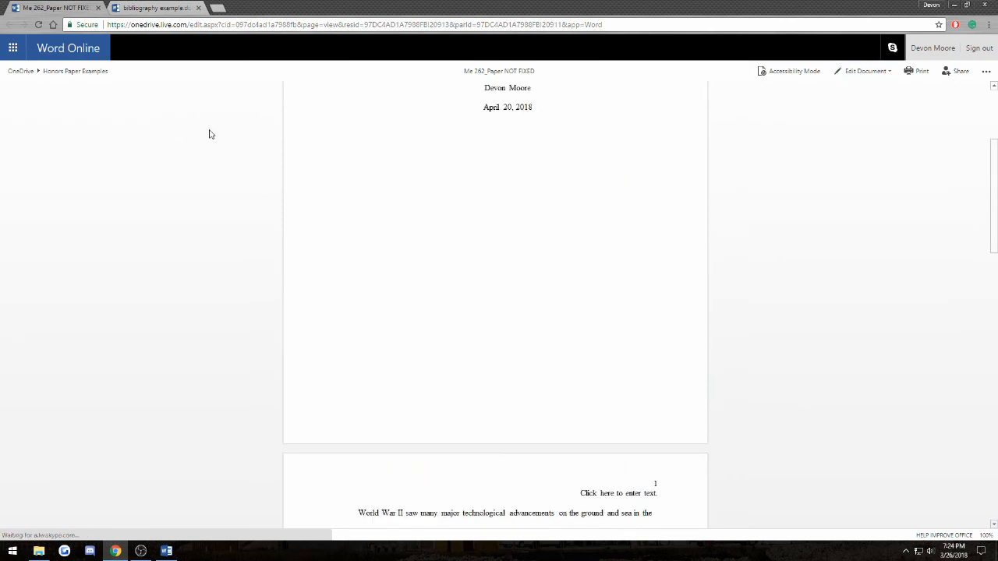
pyautogui.scroll(3, 779, 149)
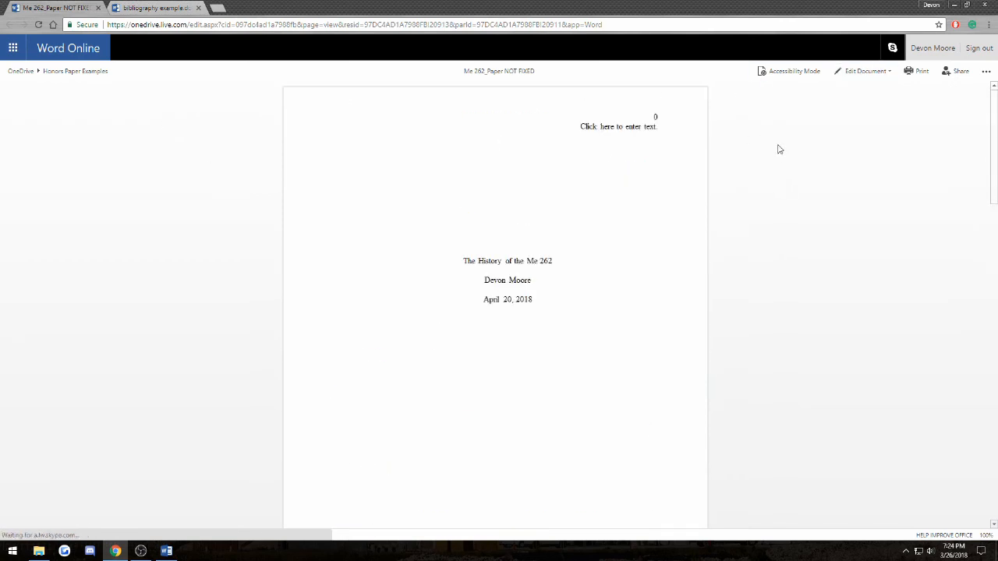
pyautogui.click(862, 71)
pyautogui.click(860, 130)
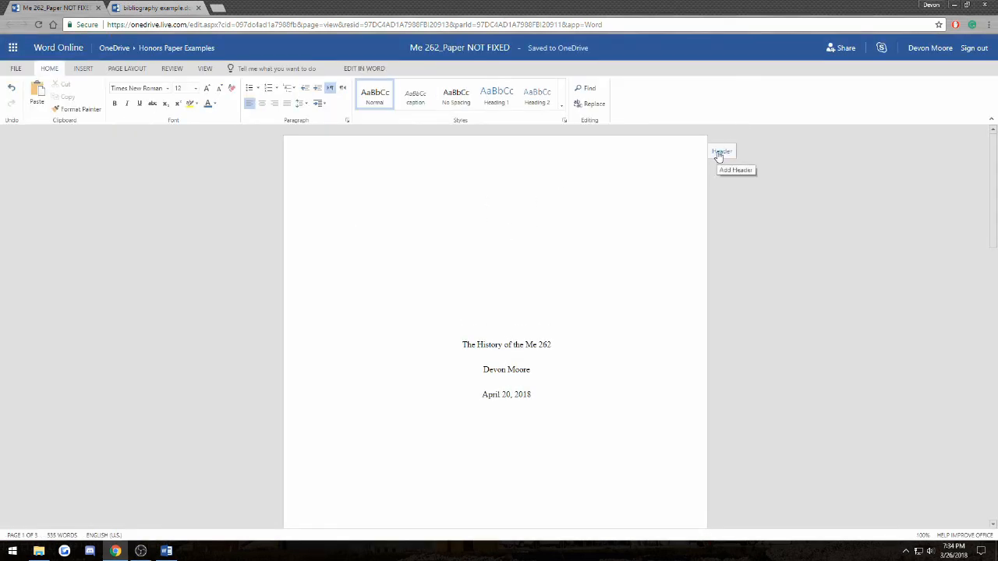
# - Remove all existing headers and footers from the document
pyautogui.click(723, 153)
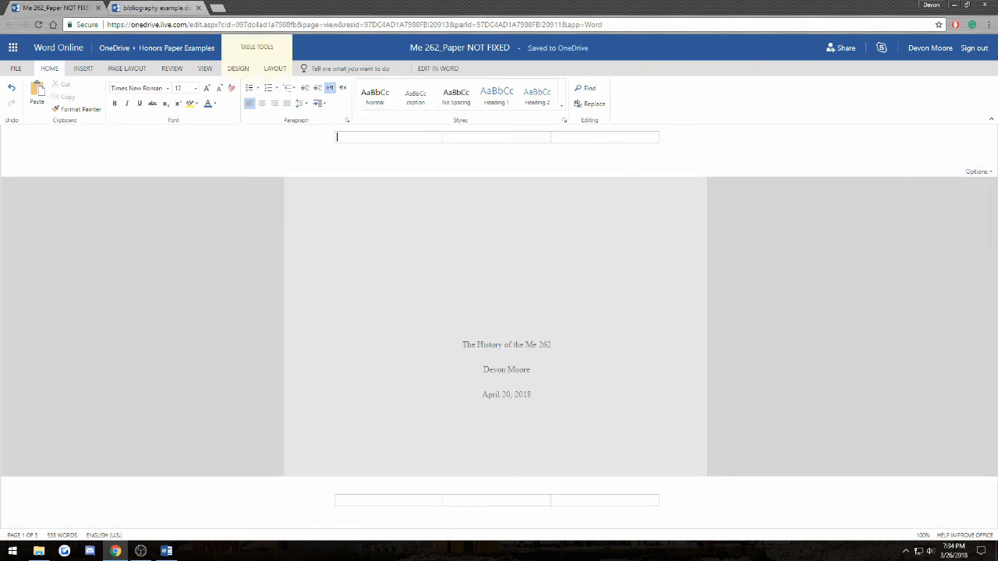
pyautogui.click(976, 172)
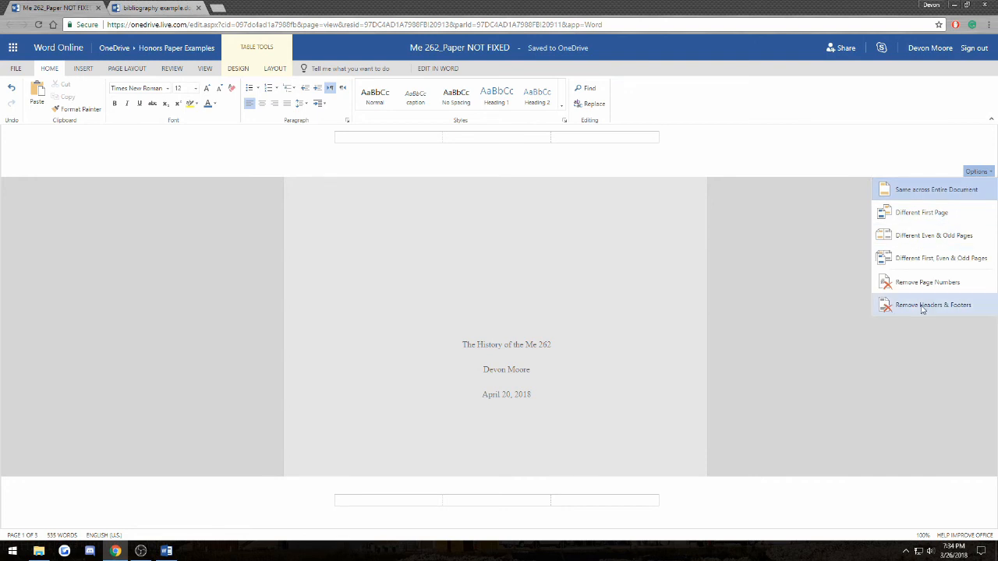
pyautogui.click(924, 305)
pyautogui.click(535, 328)
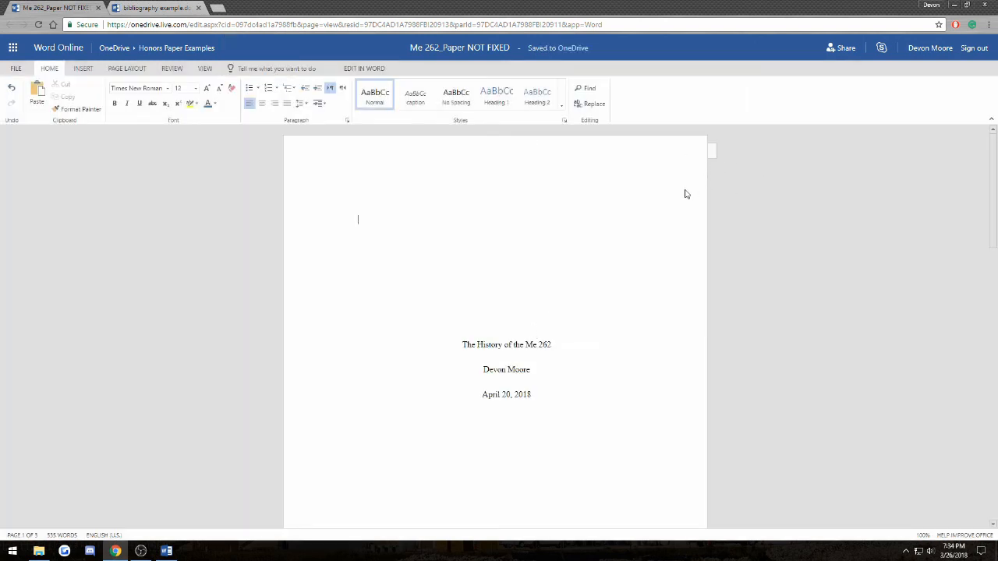
# - Insert a page number at the right side of the header
pyautogui.click(83, 68)
pyautogui.click(258, 103)
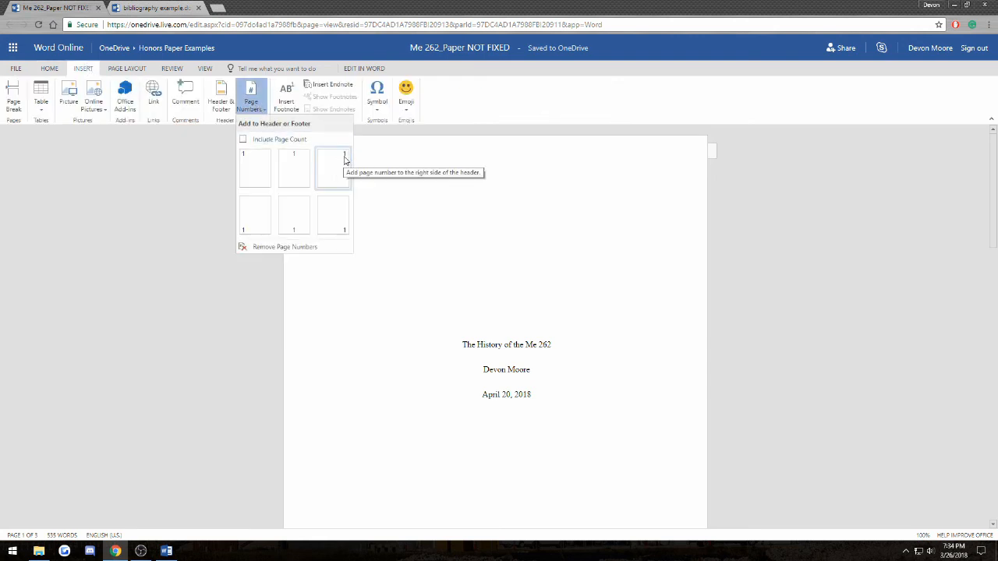
pyautogui.click(346, 159)
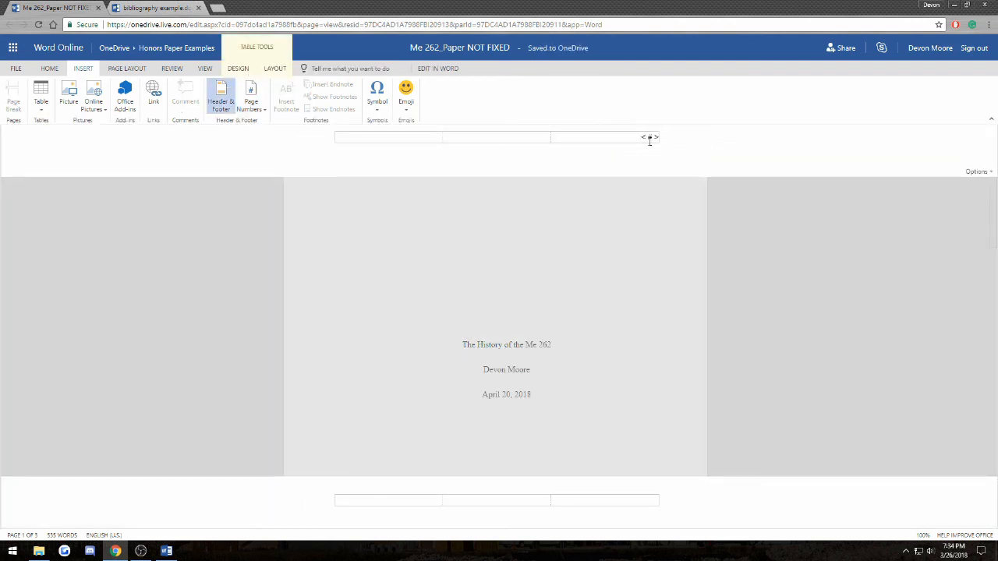
pyautogui.click(658, 263)
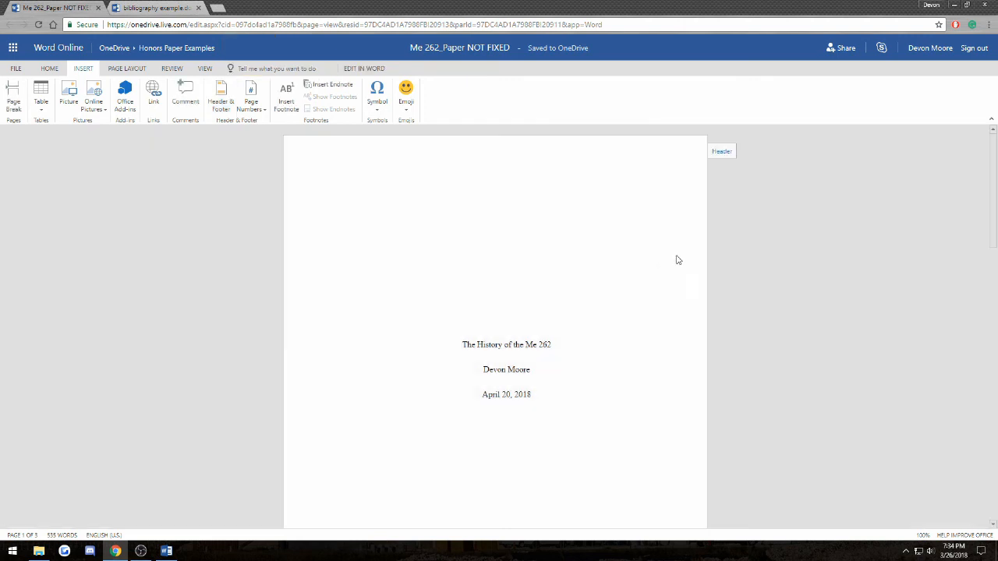
pyautogui.click(204, 69)
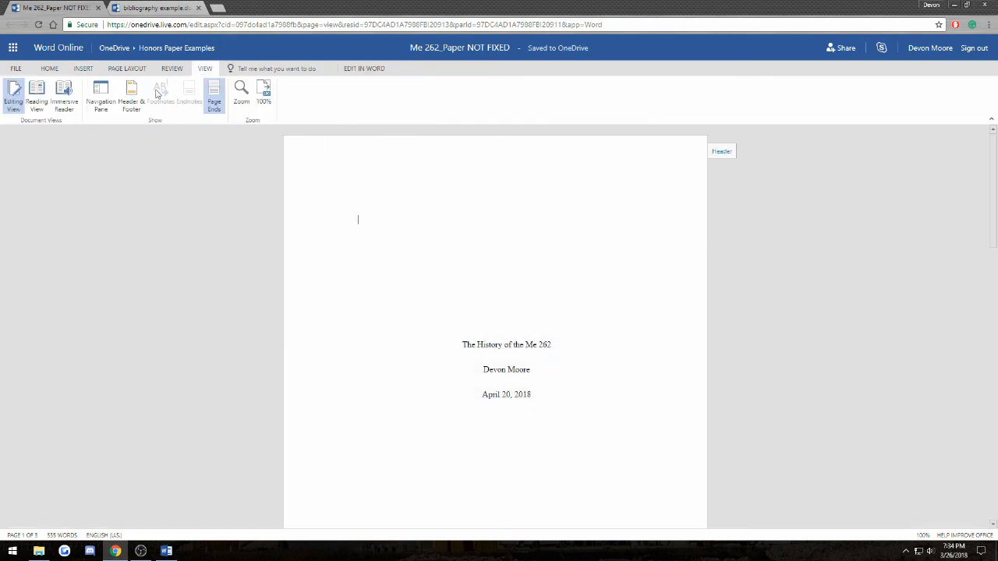
pyautogui.click(37, 98)
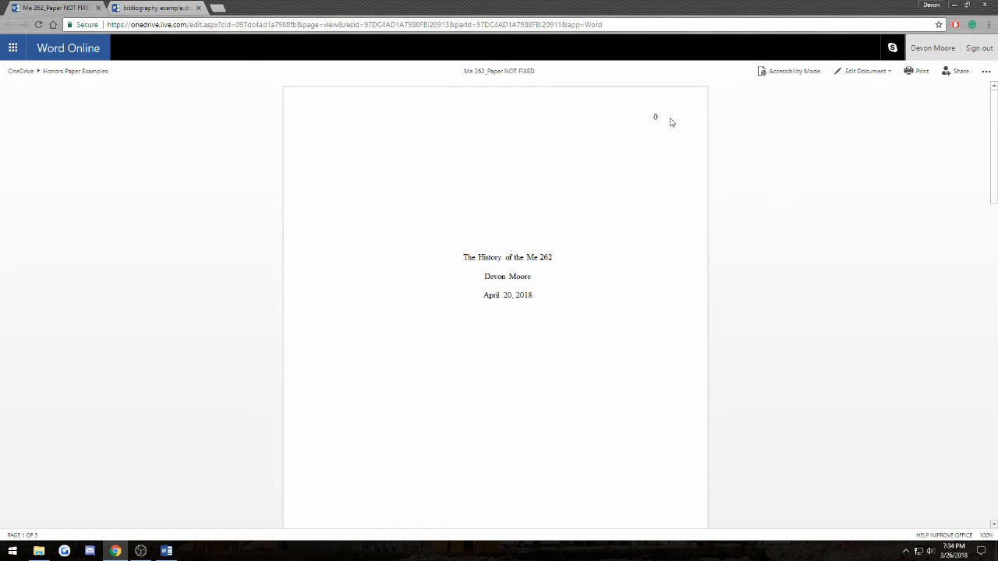
pyautogui.doubleClick(654, 116)
pyautogui.click(864, 70)
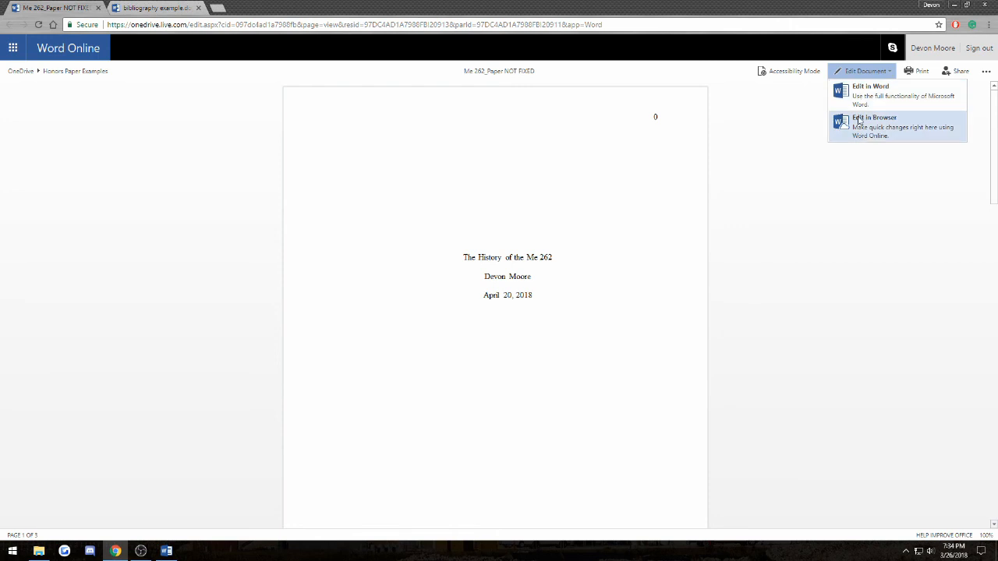
pyautogui.click(857, 115)
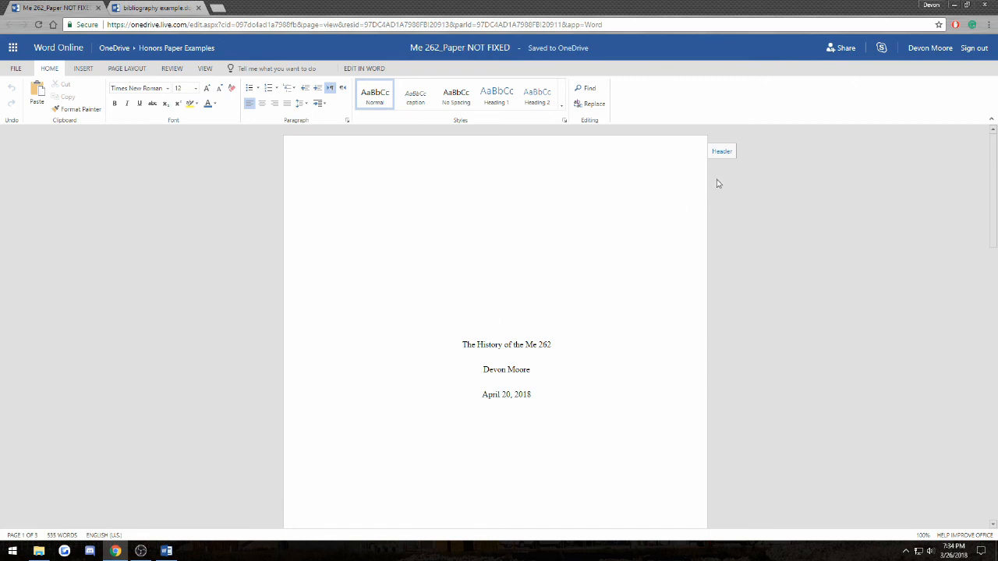
# - Turn on Different First Page for the header so the title page has no page number
pyautogui.click(721, 152)
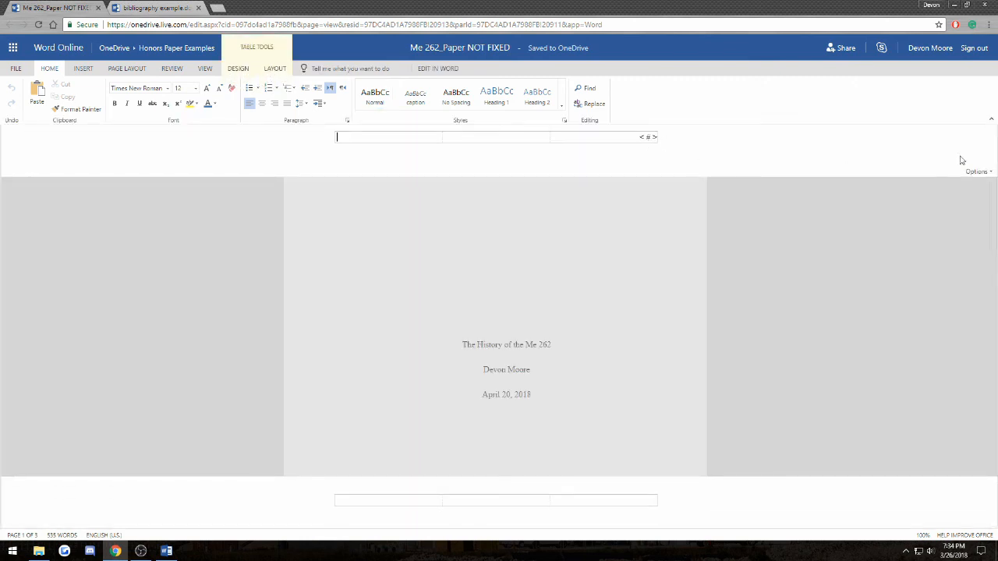
pyautogui.click(975, 170)
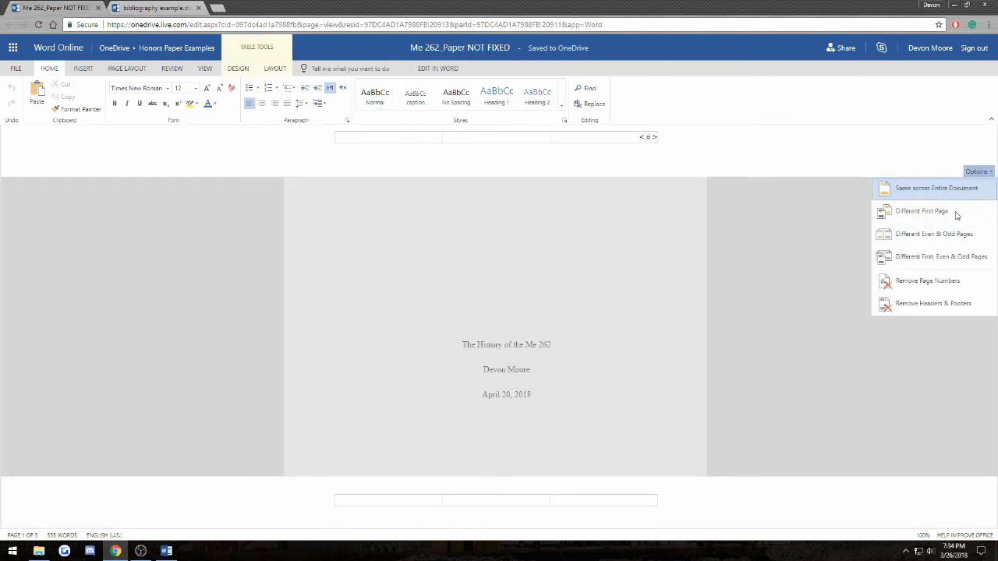
pyautogui.click(903, 215)
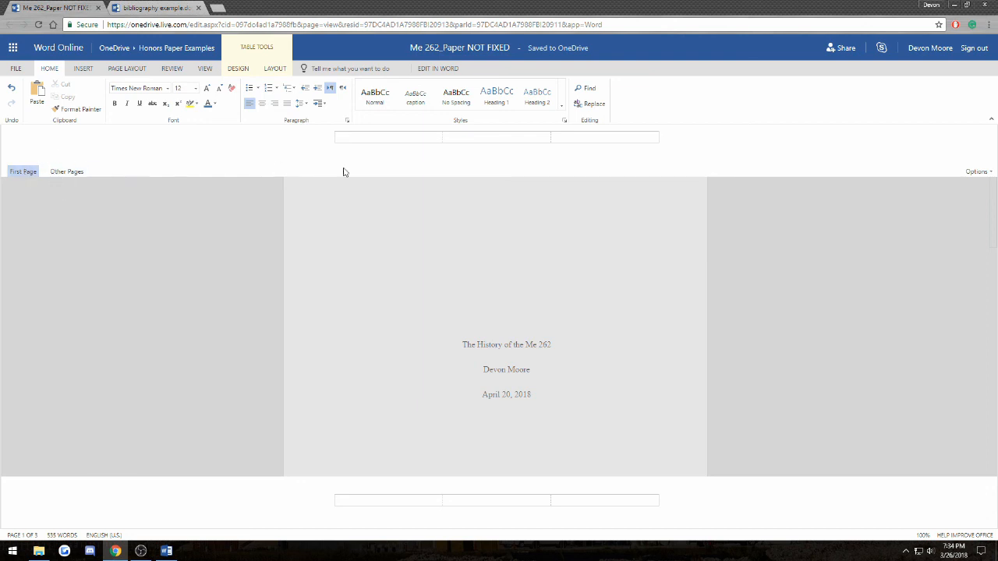
pyautogui.click(76, 172)
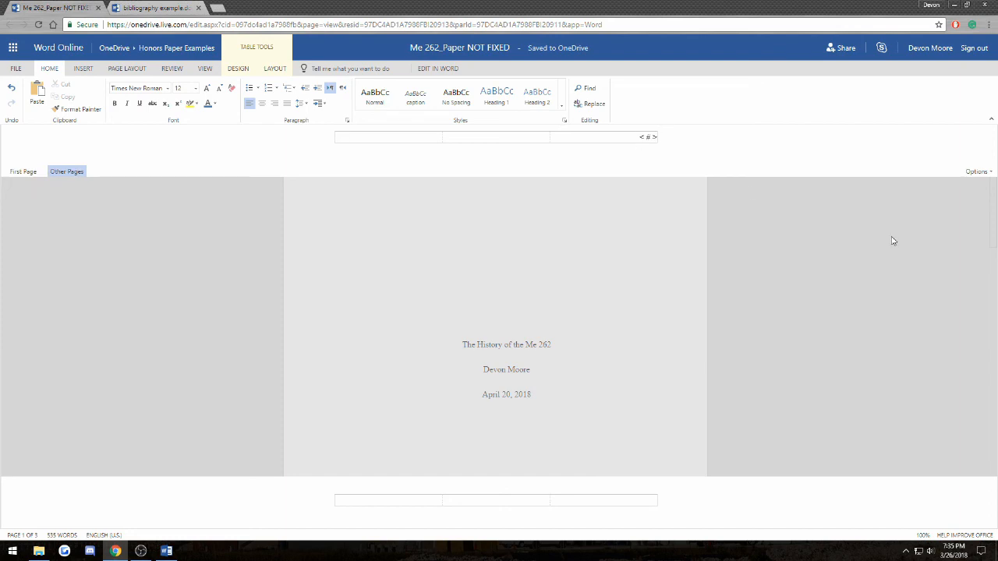
pyautogui.click(854, 237)
pyautogui.click(206, 69)
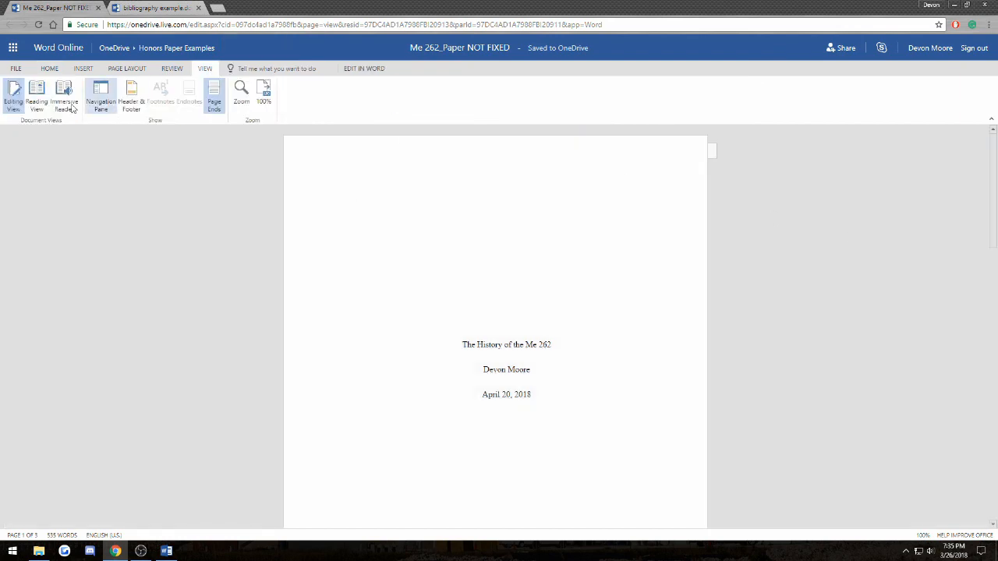
pyautogui.click(46, 101)
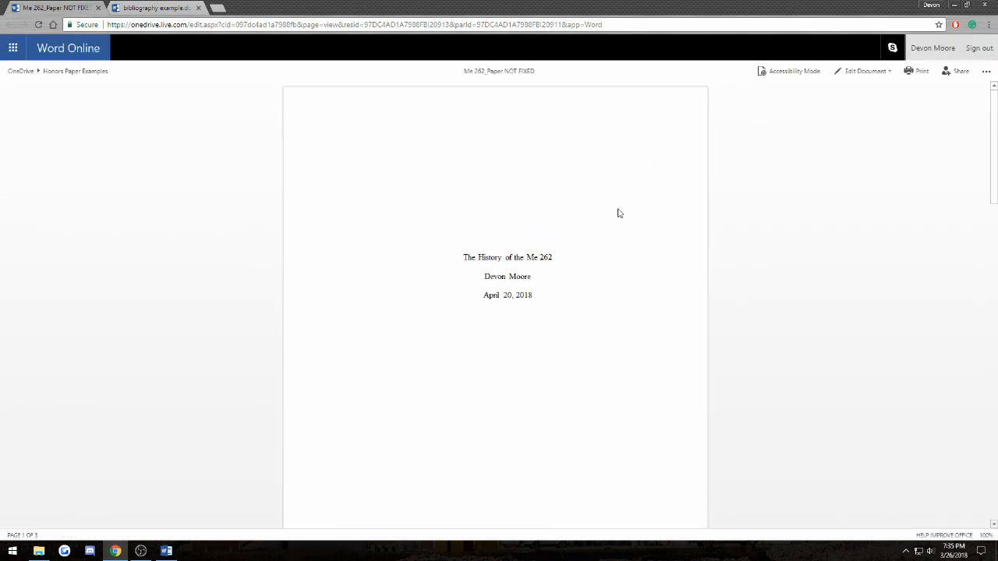
pyautogui.scroll(-9, 618, 218)
pyautogui.scroll(3, 413, 220)
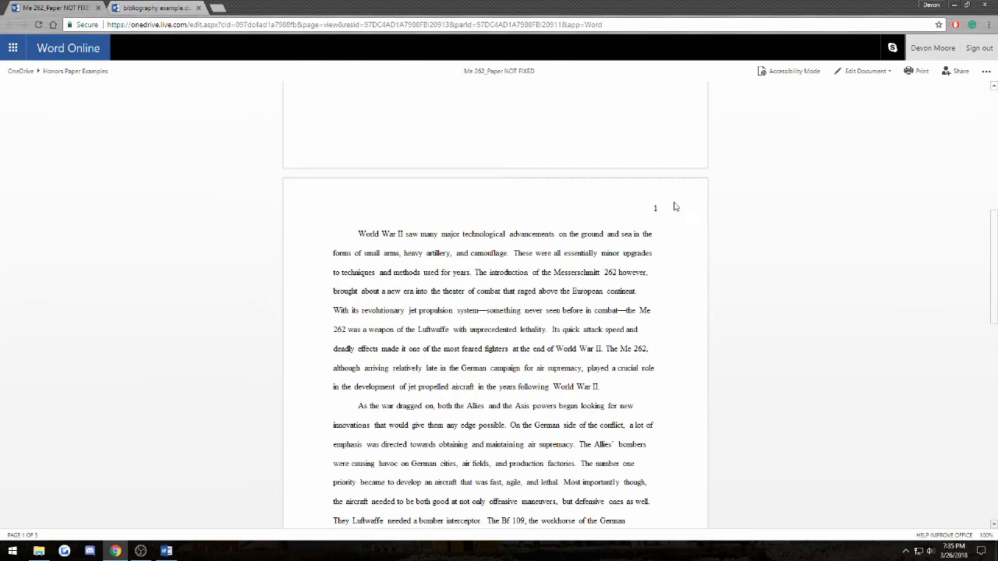
pyautogui.scroll(-6, 636, 250)
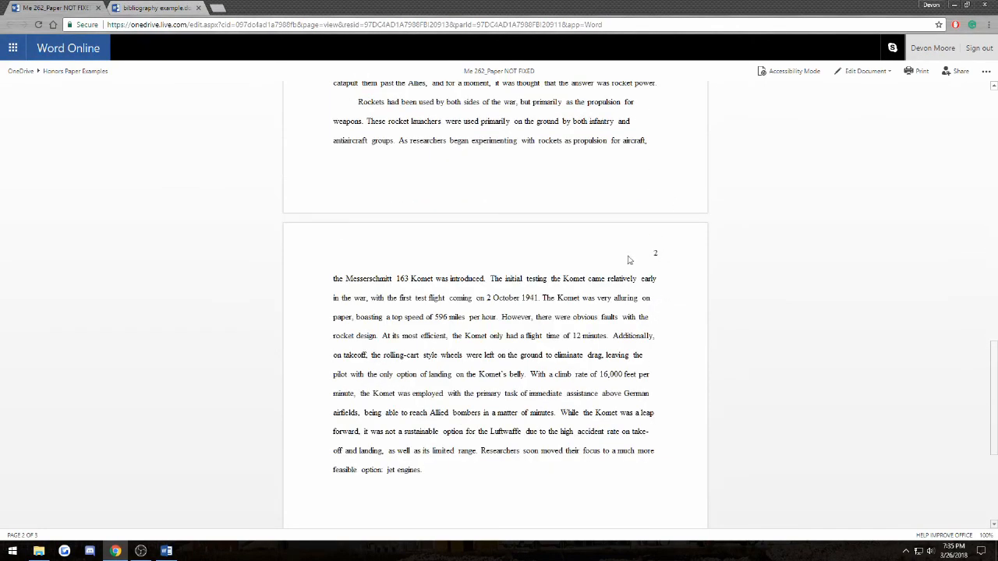
pyautogui.scroll(5, 654, 231)
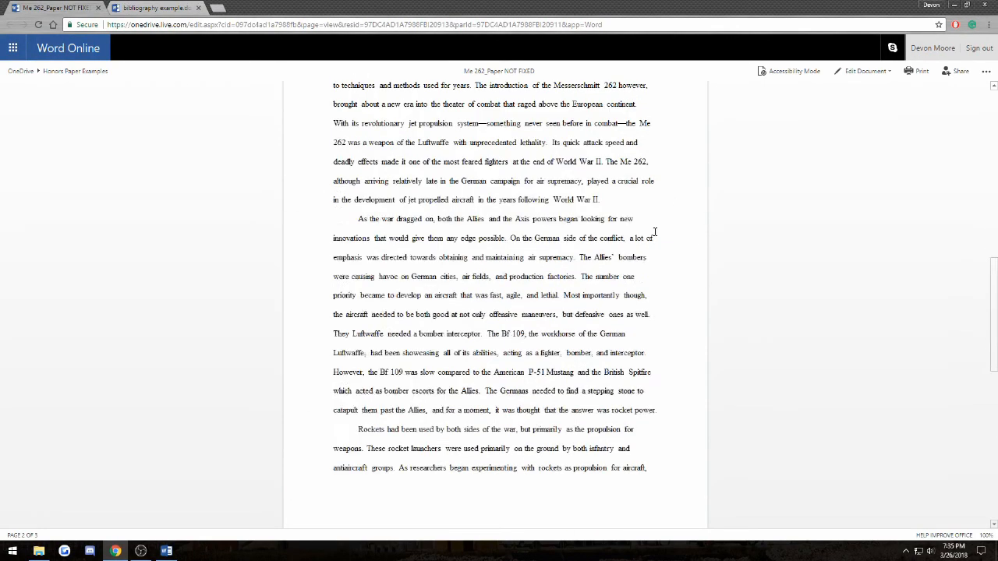
pyautogui.scroll(10, 655, 231)
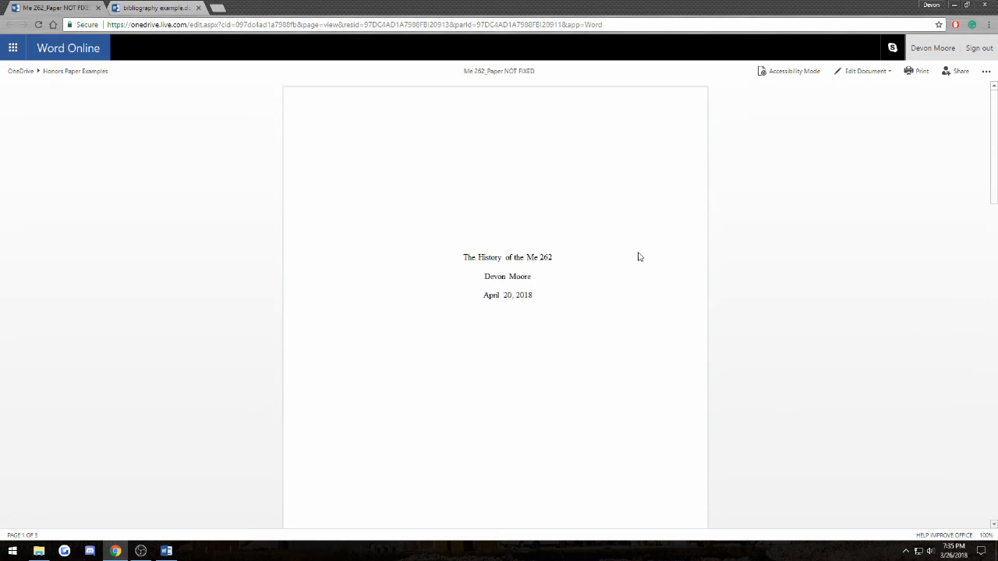
pyautogui.scroll(-6, 639, 256)
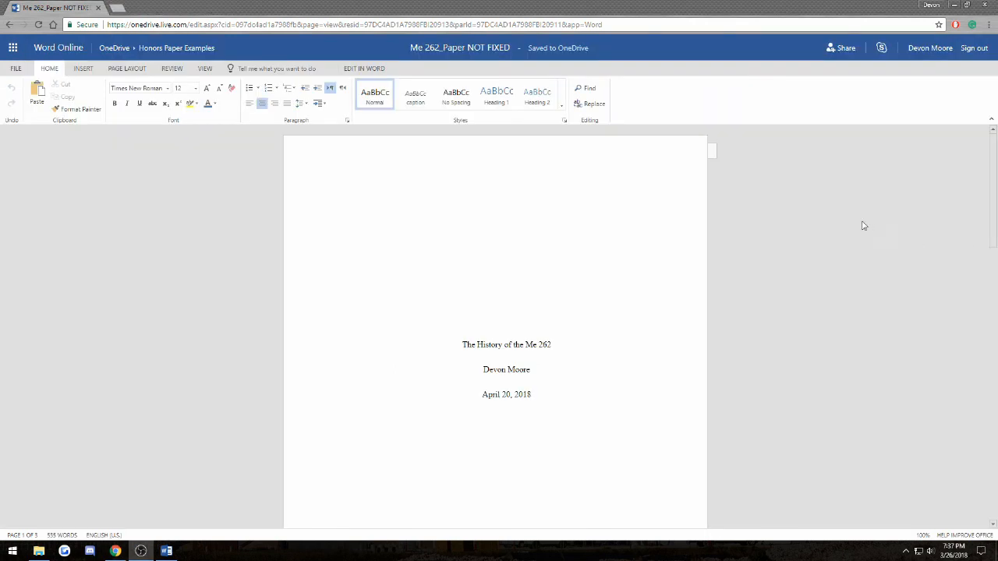
pyautogui.scroll(-15, 569, 382)
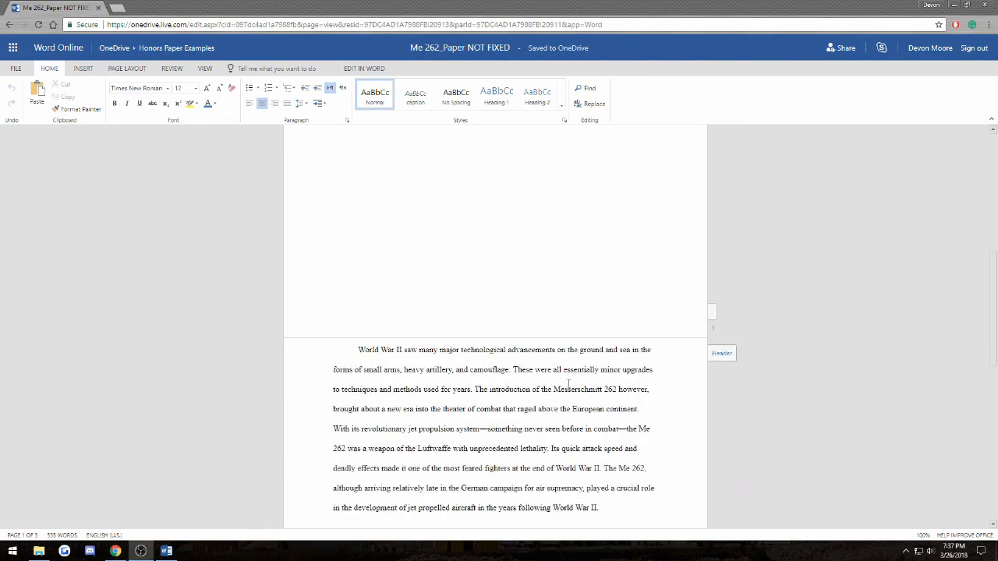
pyautogui.click(441, 329)
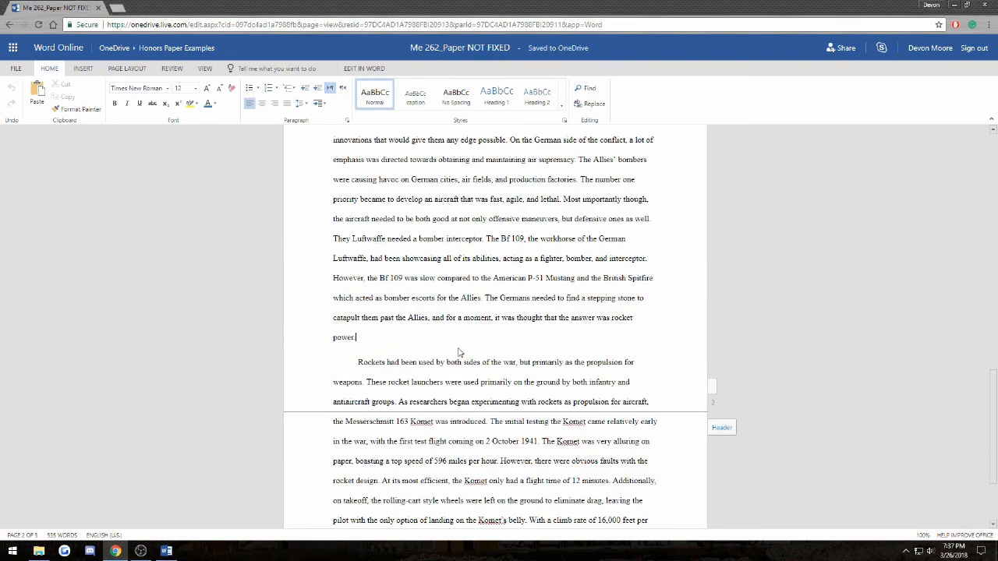
pyautogui.scroll(-3, 464, 351)
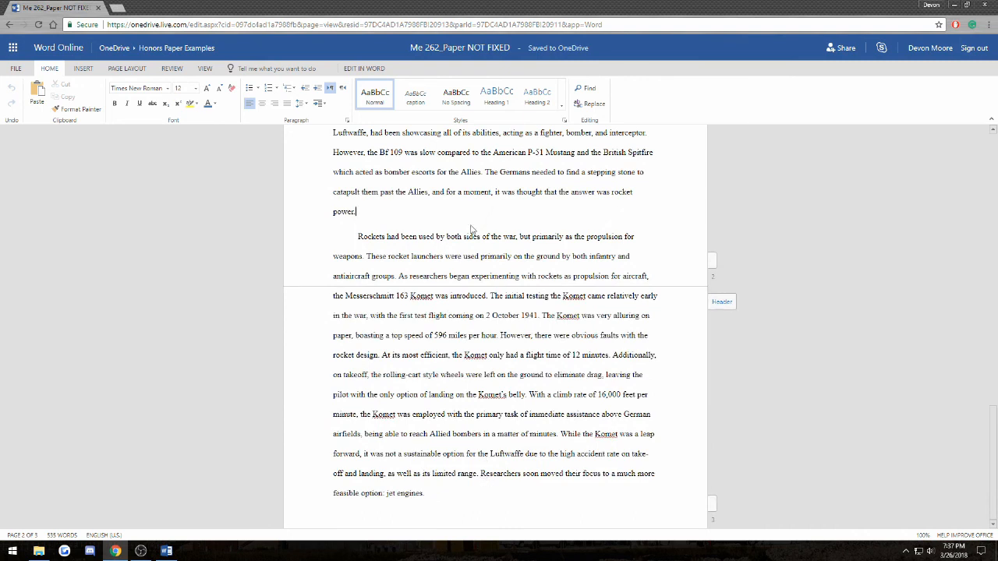